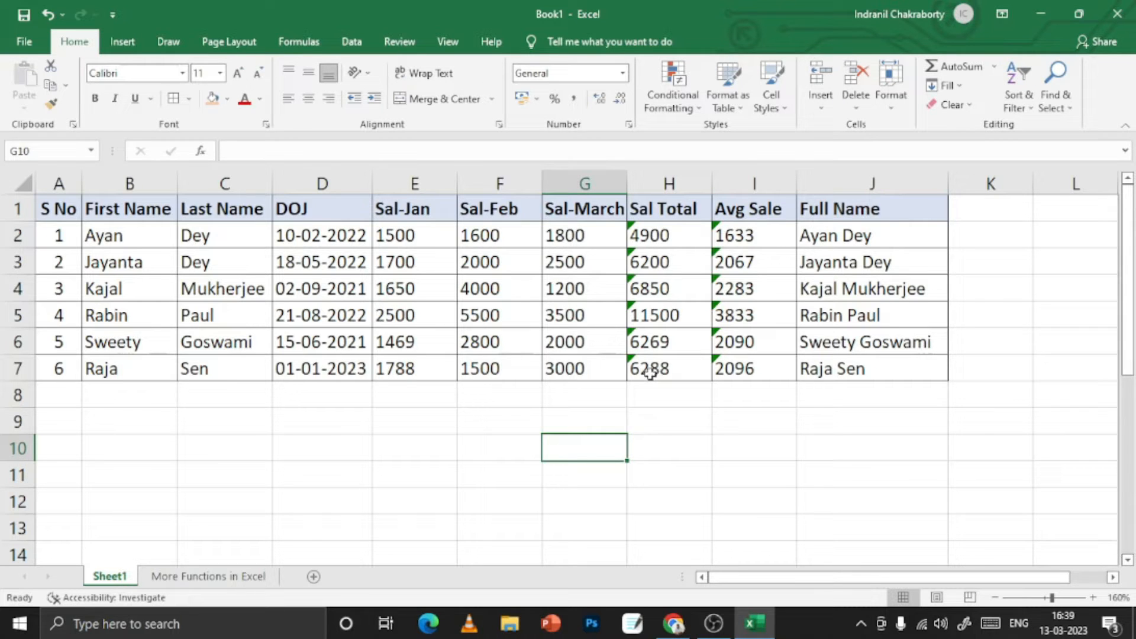
# - Begin saving the workbook as a new file and choose the Desktop as the save folder
pyautogui.click(23, 42)
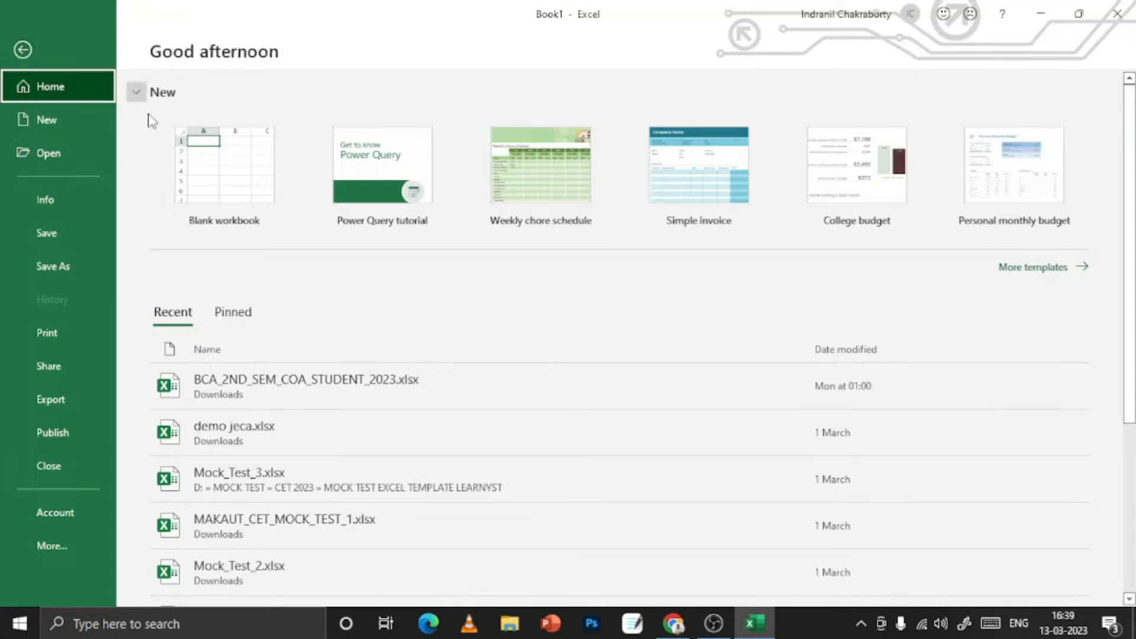
pyautogui.click(40, 237)
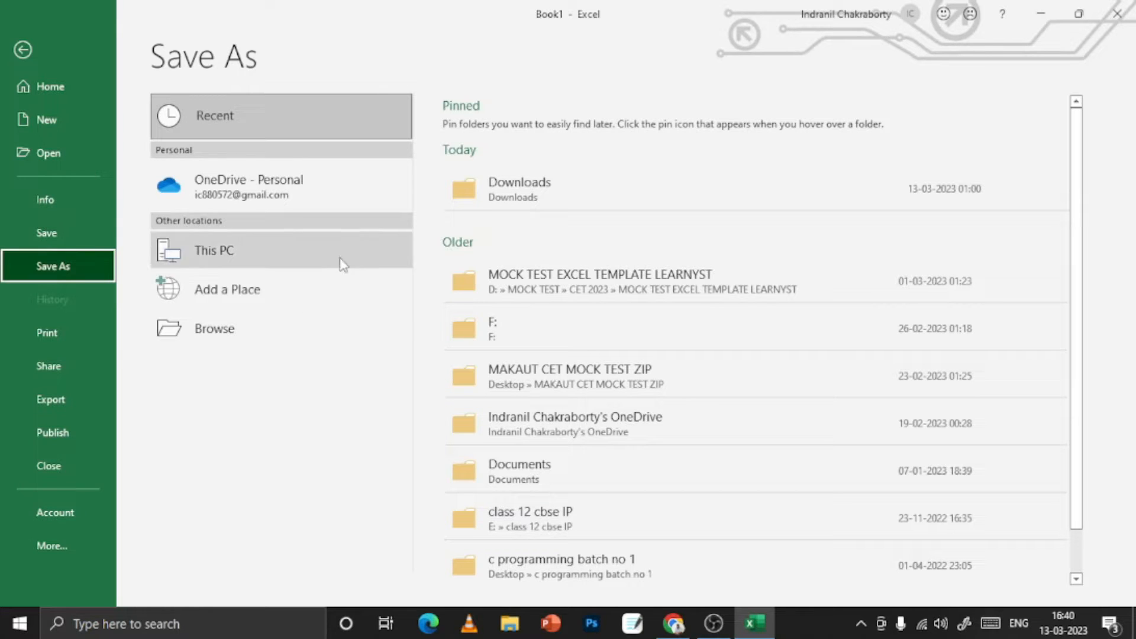
pyautogui.click(202, 337)
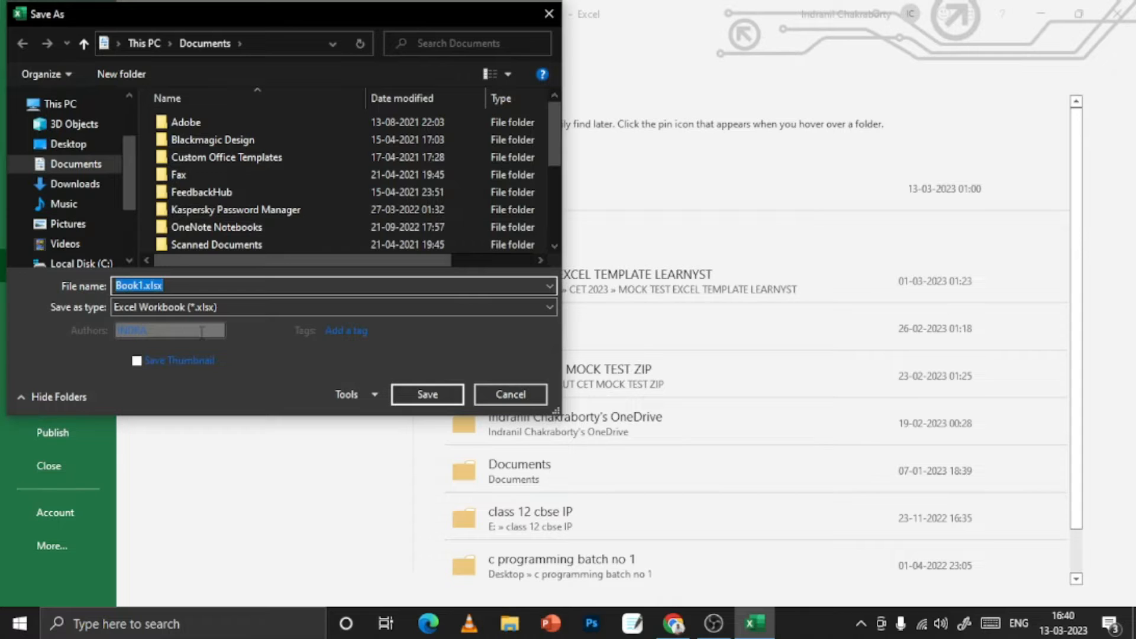
pyautogui.scroll(-2, 129, 192)
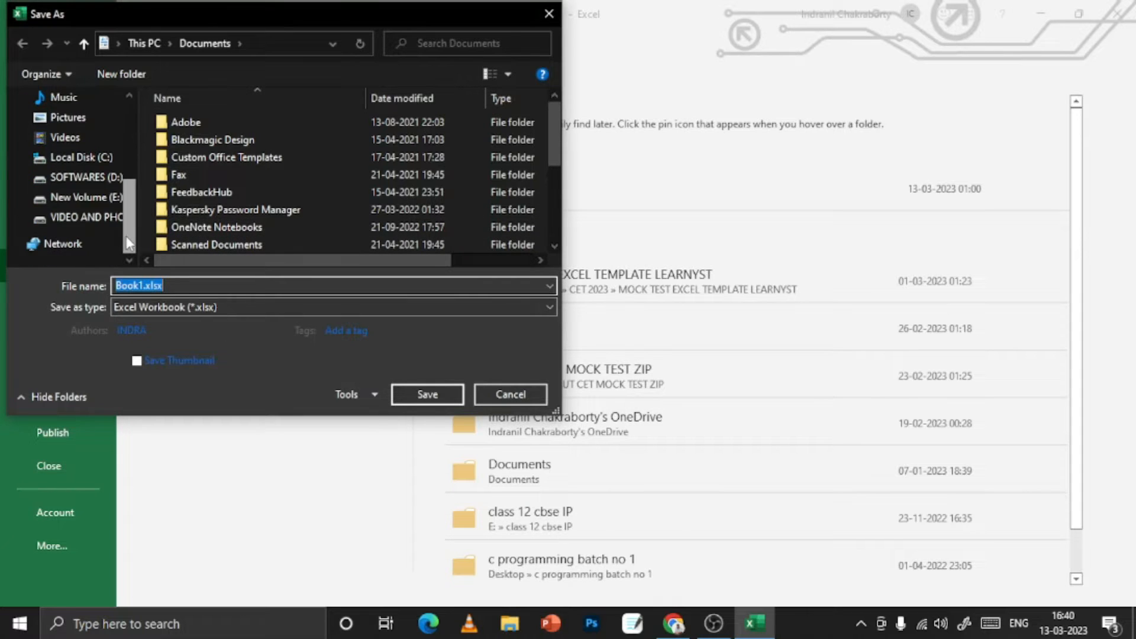
pyautogui.click(102, 200)
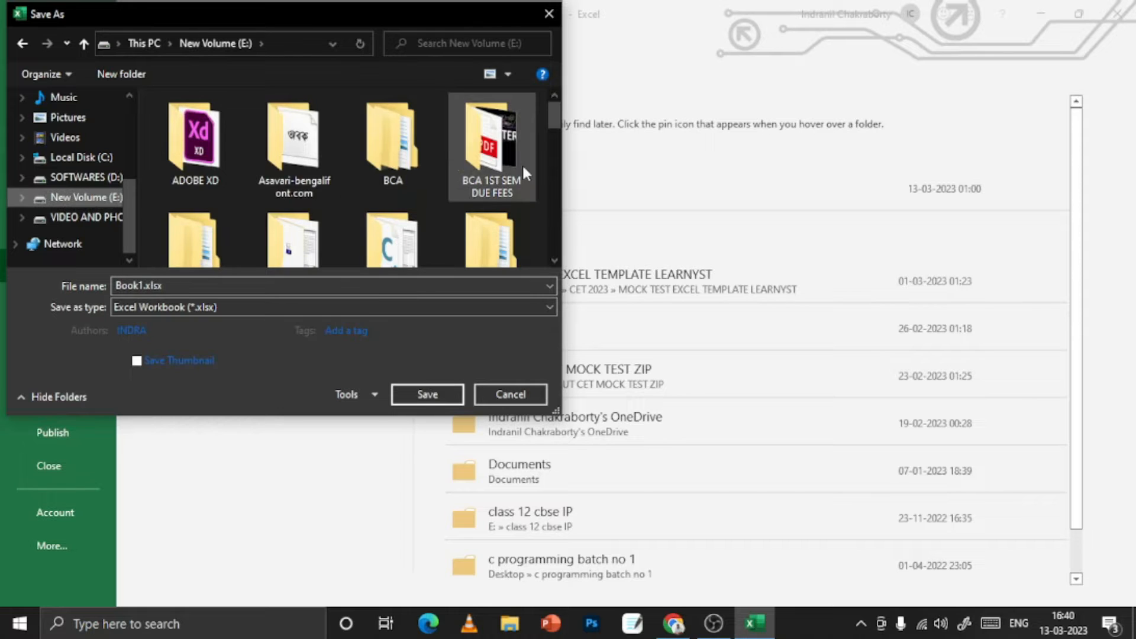
pyautogui.scroll(5, 98, 178)
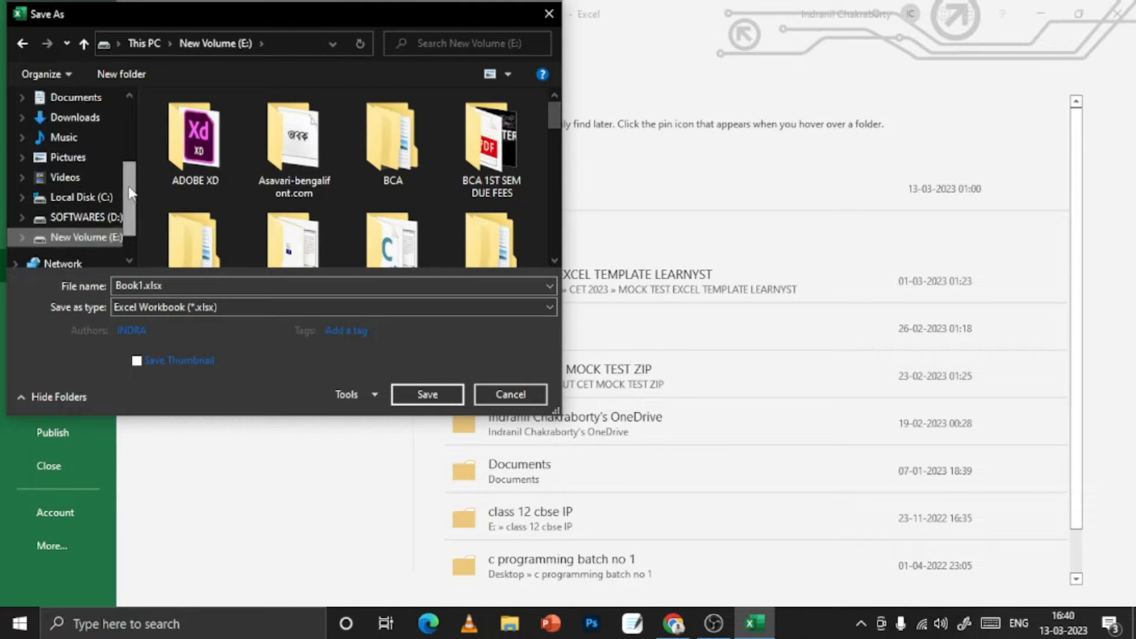
pyautogui.moveTo(129, 129); pyautogui.dragTo(126, 152)
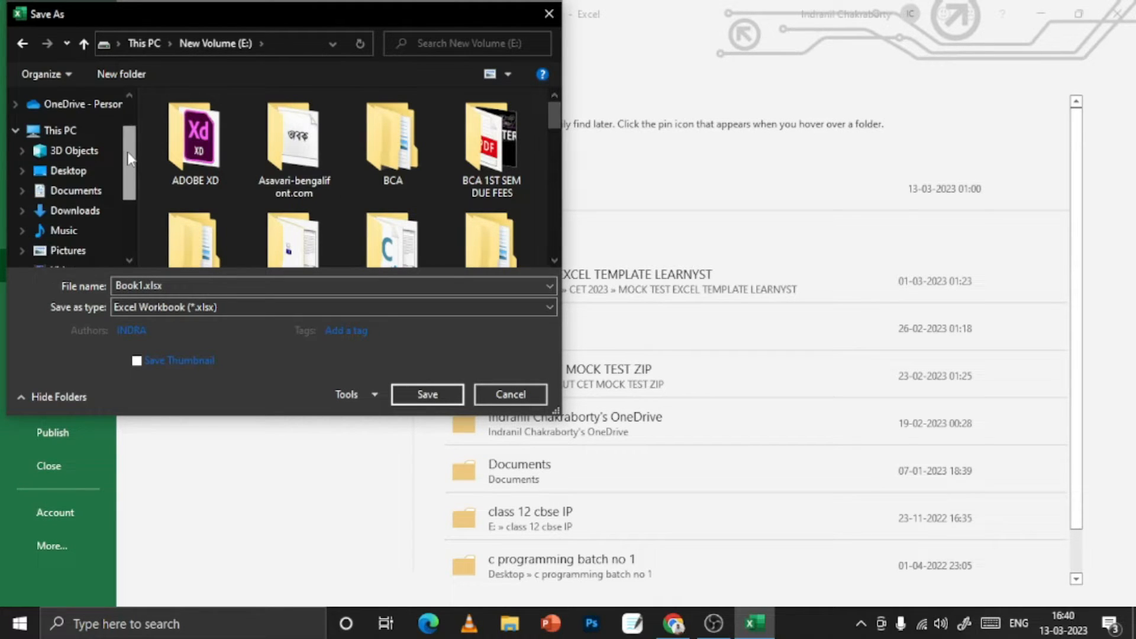
pyautogui.click(87, 172)
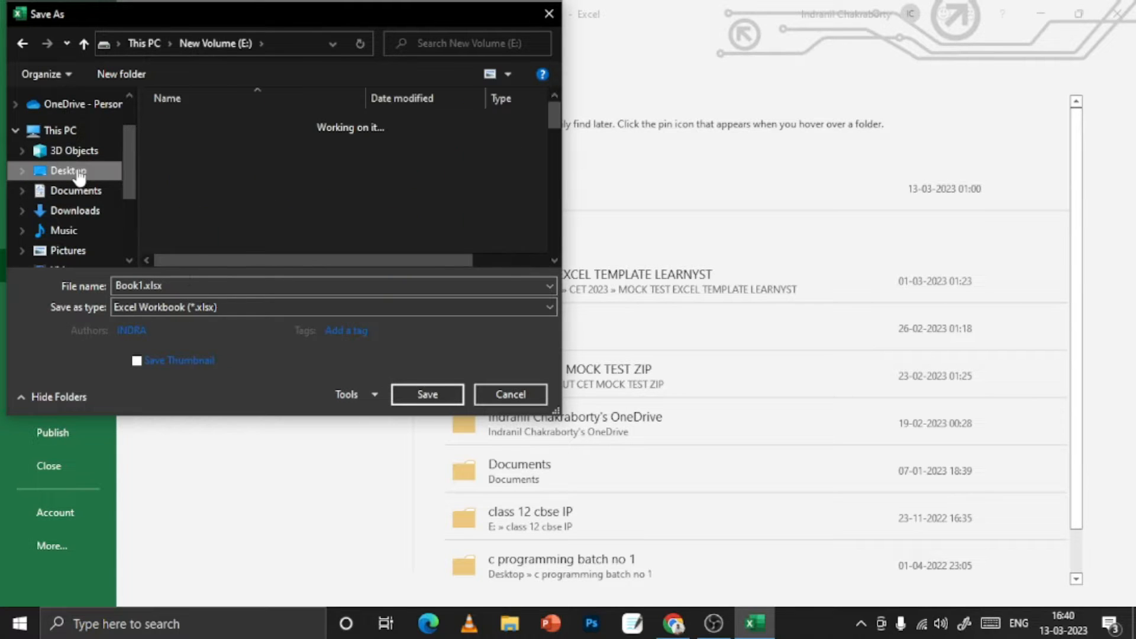
# - Name the file "Microsft excel for beginners" and save it as an Excel Workbook (*.xlsx)
pyautogui.click(190, 286)
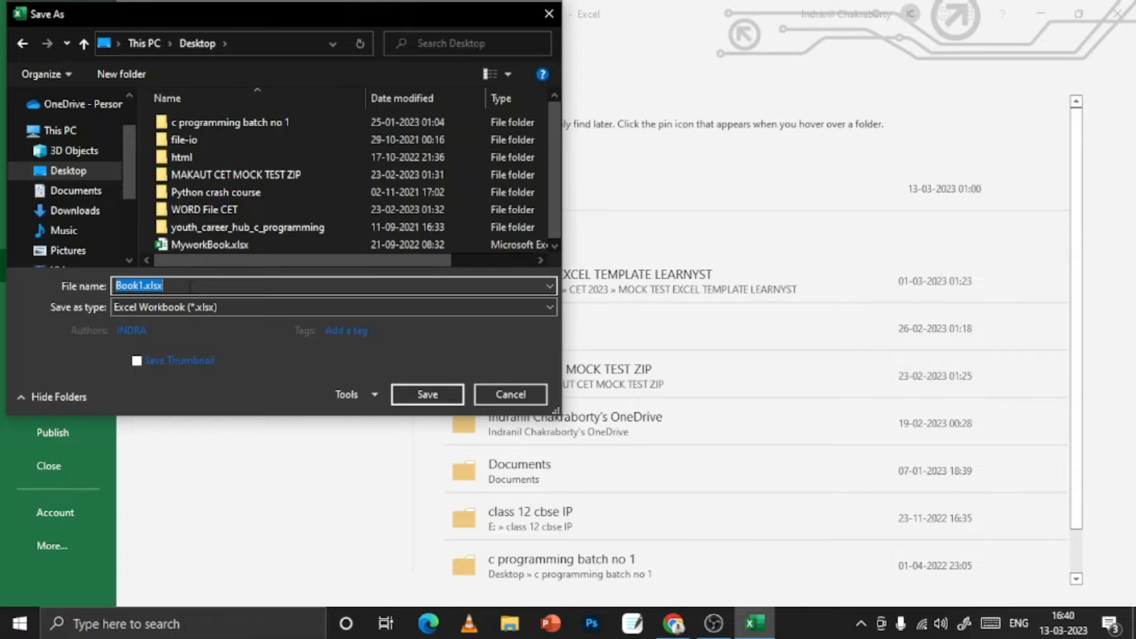
pyautogui.write('Mic')
pyautogui.press('BackSpace')
pyautogui.press('BackSpace')
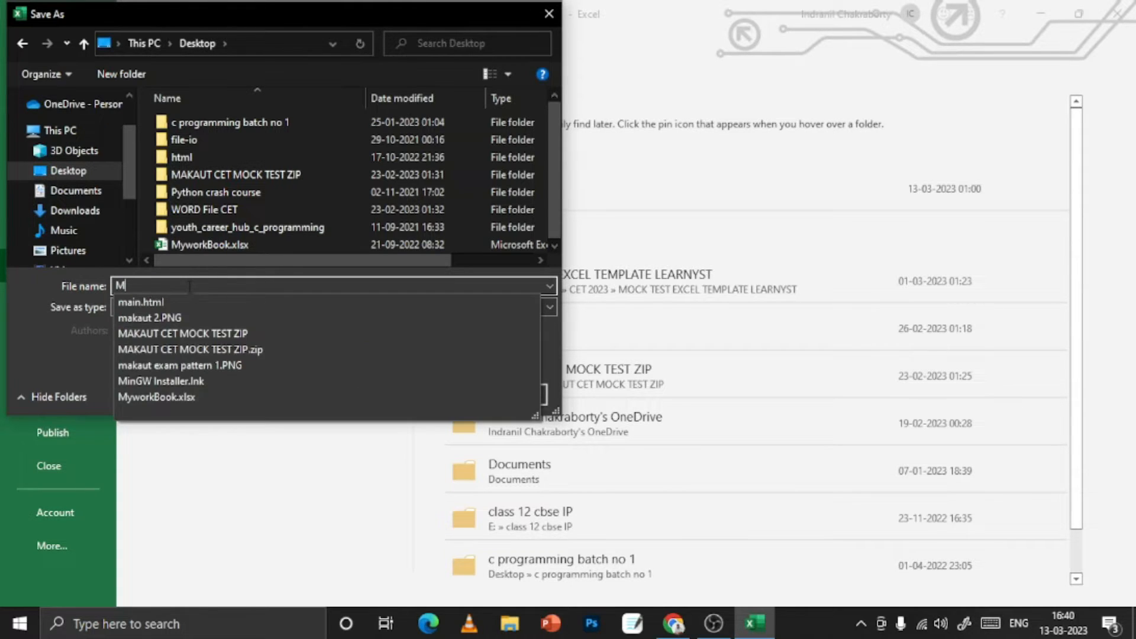
pyautogui.write('icrosft w')
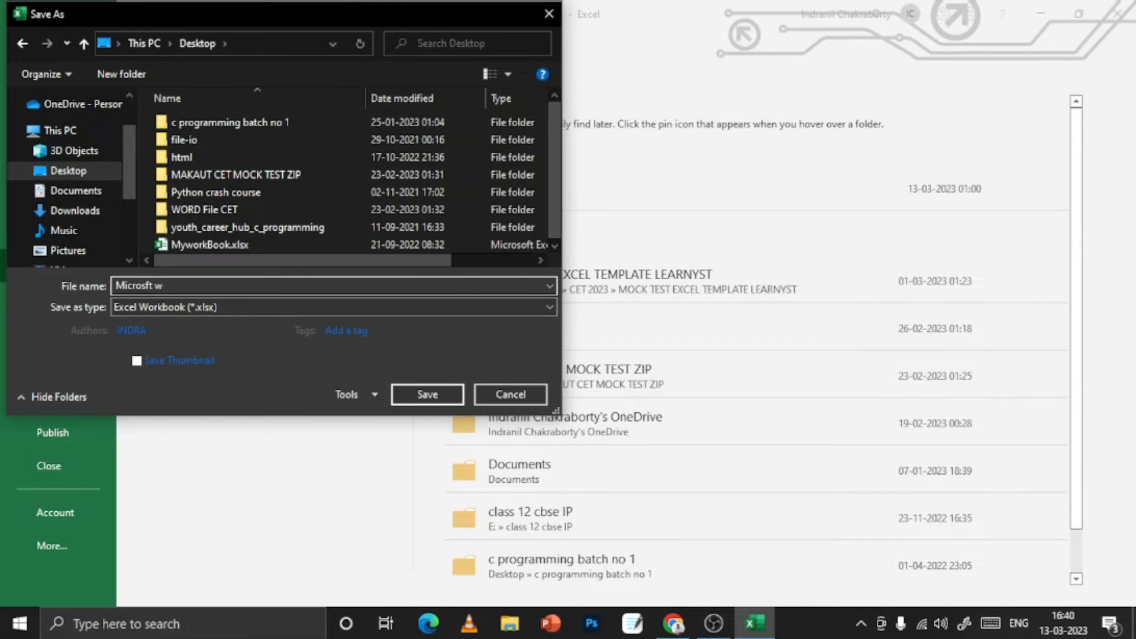
pyautogui.press('BackSpace')
pyautogui.write('excel for beginners')
pyautogui.click(436, 384)
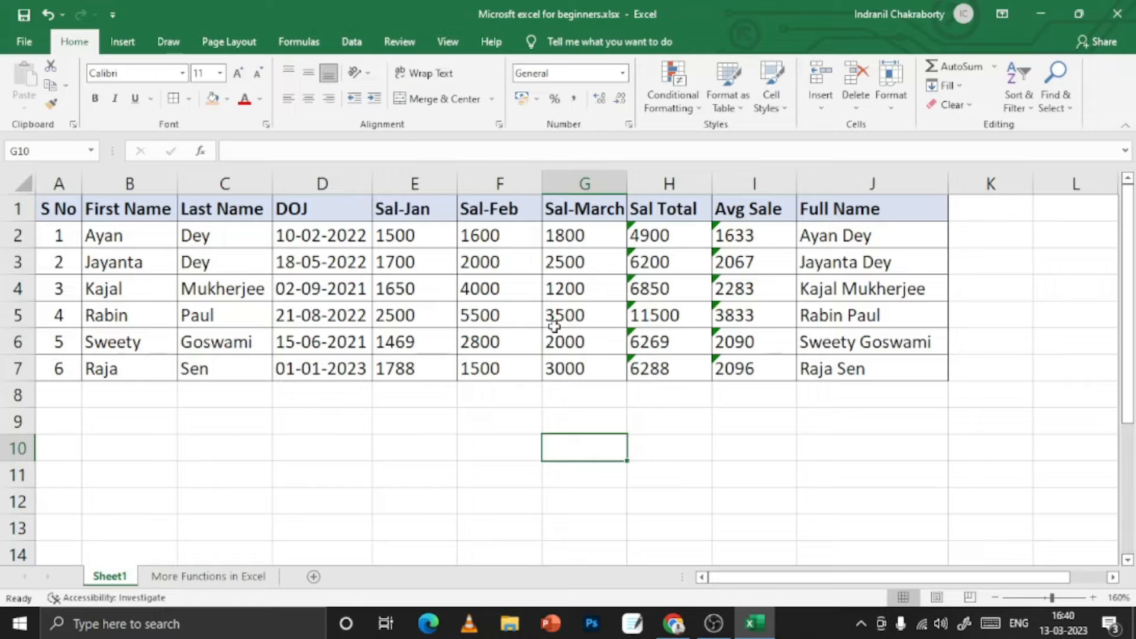
# - Bring up the saved Microsft excel for beginners workbook from the desktop and view its More Functions in Excel sheet
pyautogui.click(1041, 20)
pyautogui.click(1040, 10)
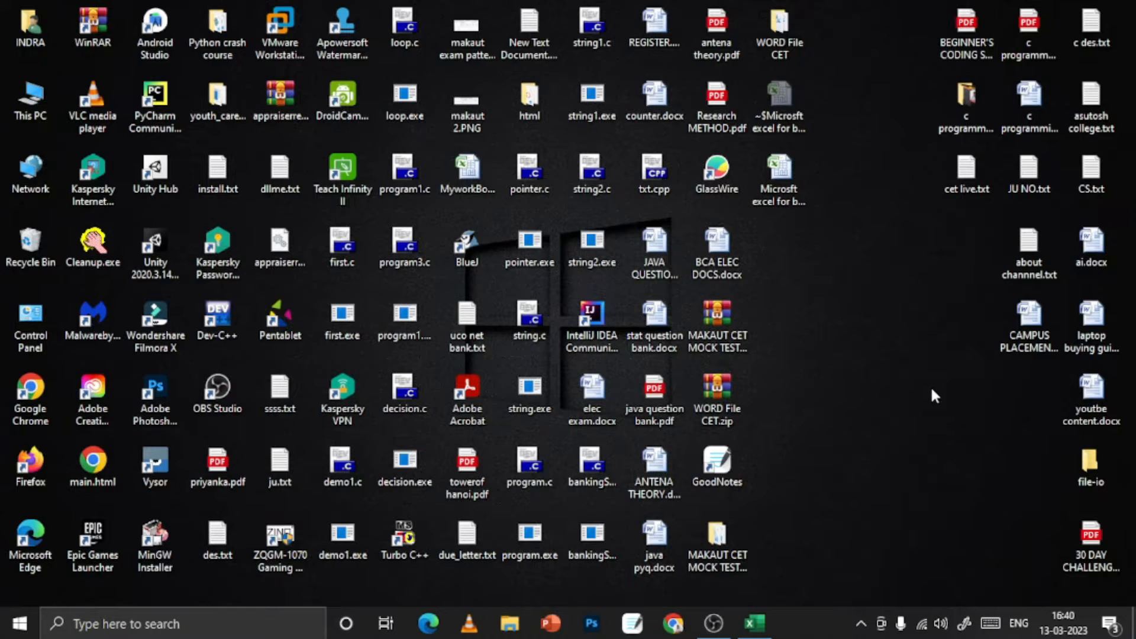
pyautogui.doubleClick(782, 182)
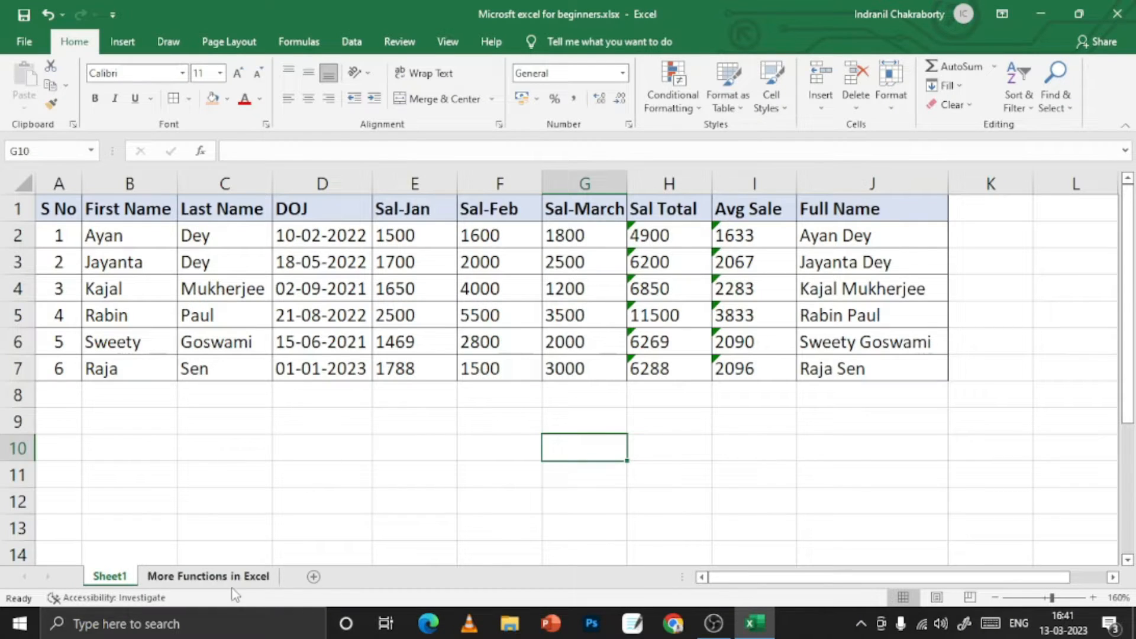
pyautogui.click(233, 580)
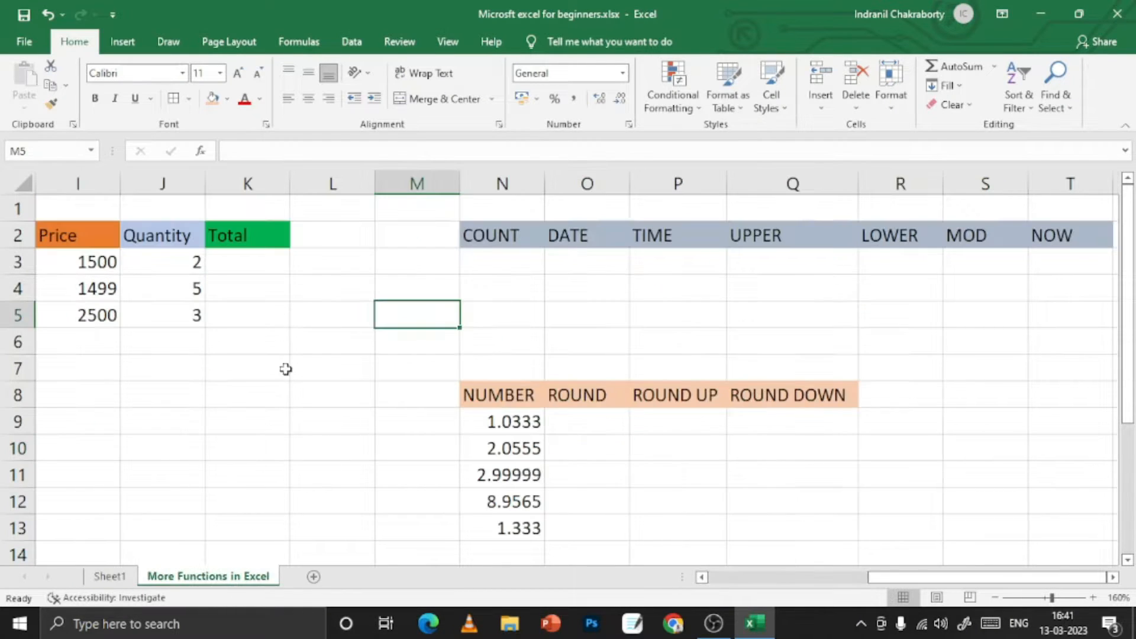
# - Close the workbook and open Microsft excel for beginners.xlsx again from its desktop file
pyautogui.click(1118, 13)
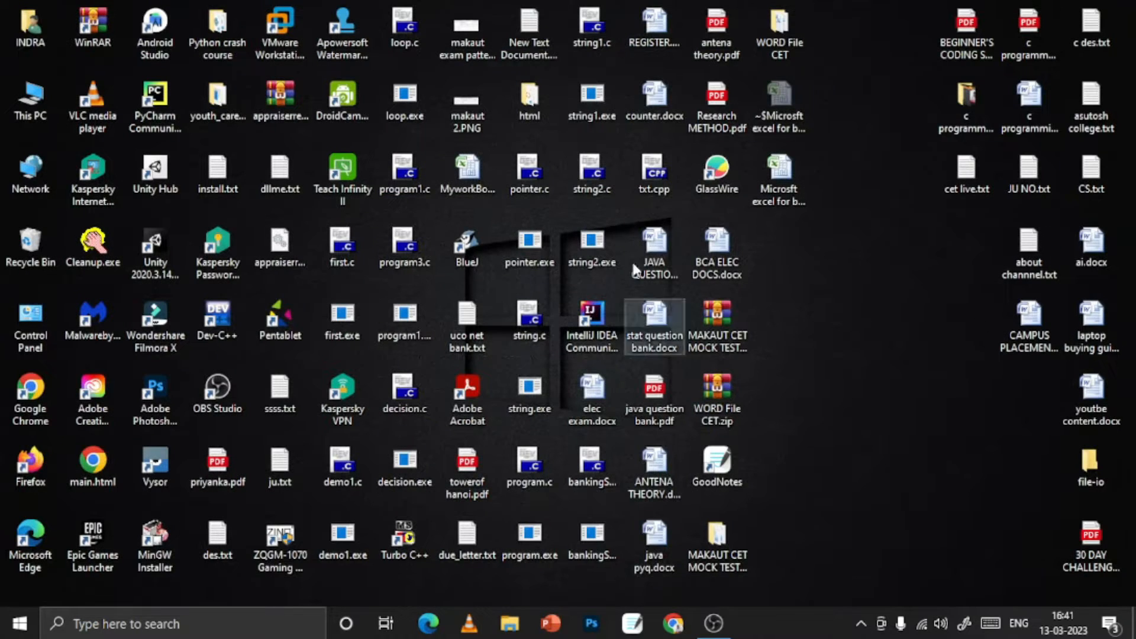
pyautogui.rightClick(778, 178)
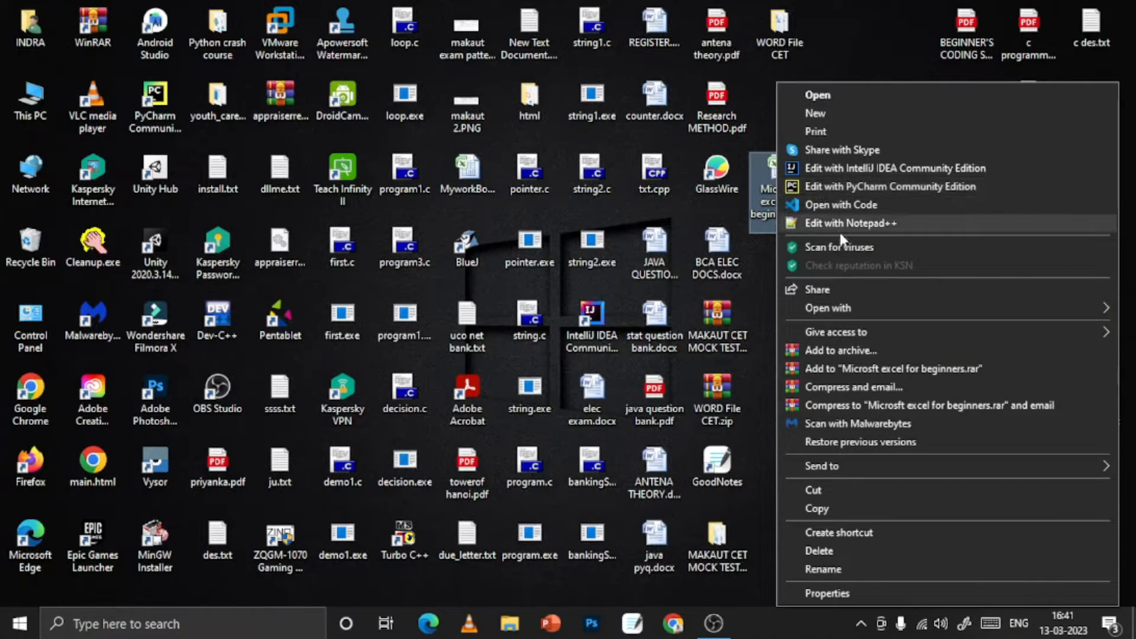
pyautogui.click(820, 97)
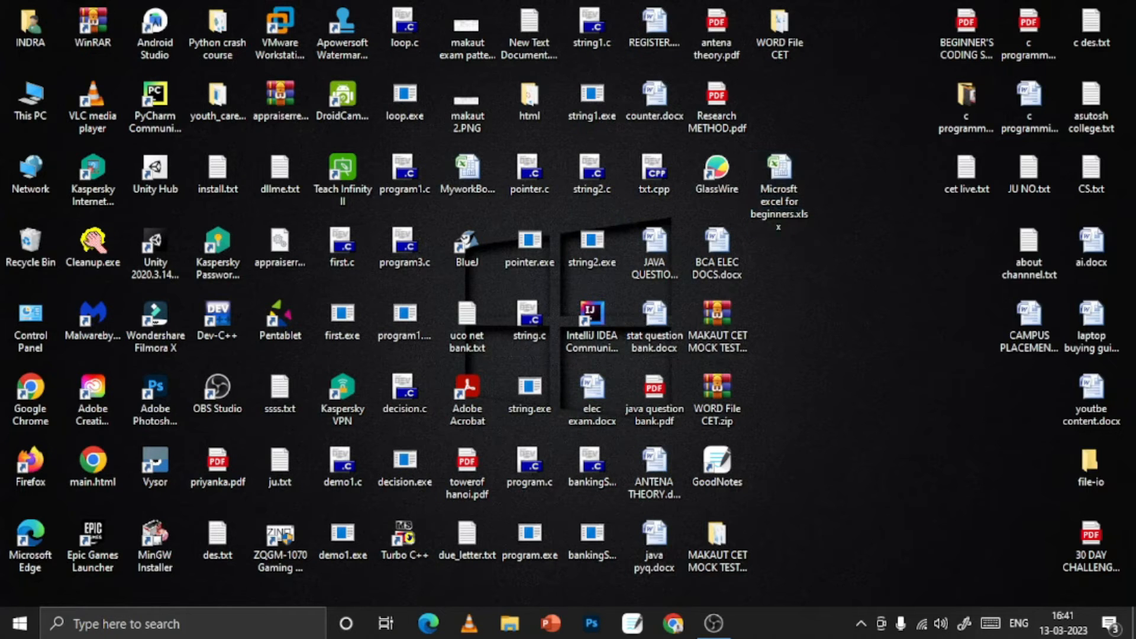
# - Find Excel with the Windows search and launch it
pyautogui.click(185, 626)
pyautogui.write('exc')
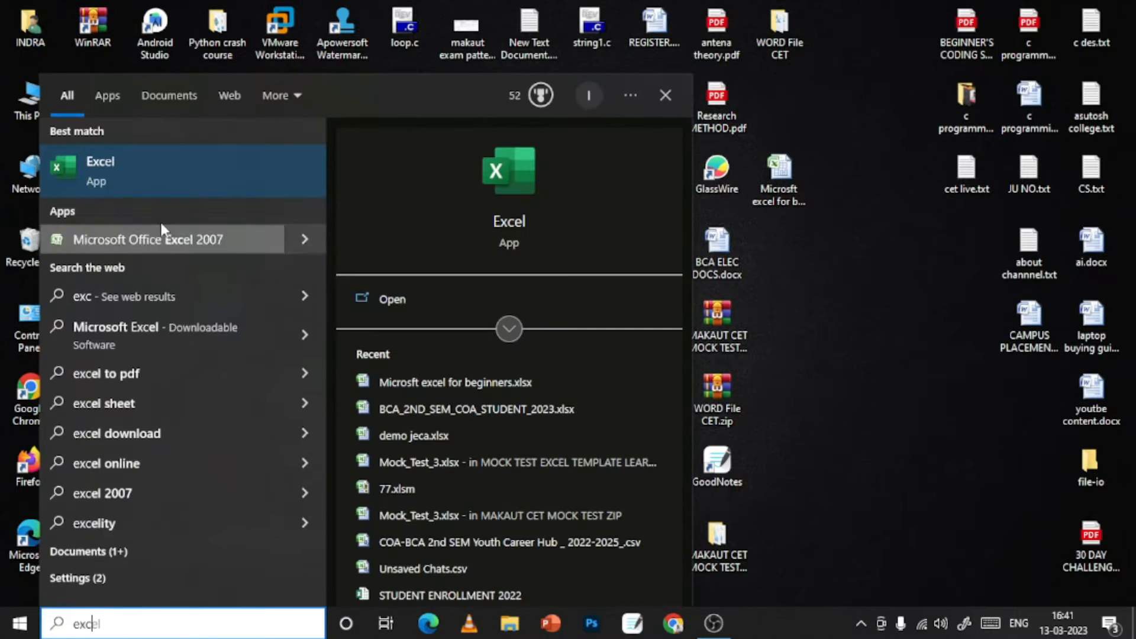
pyautogui.click(118, 166)
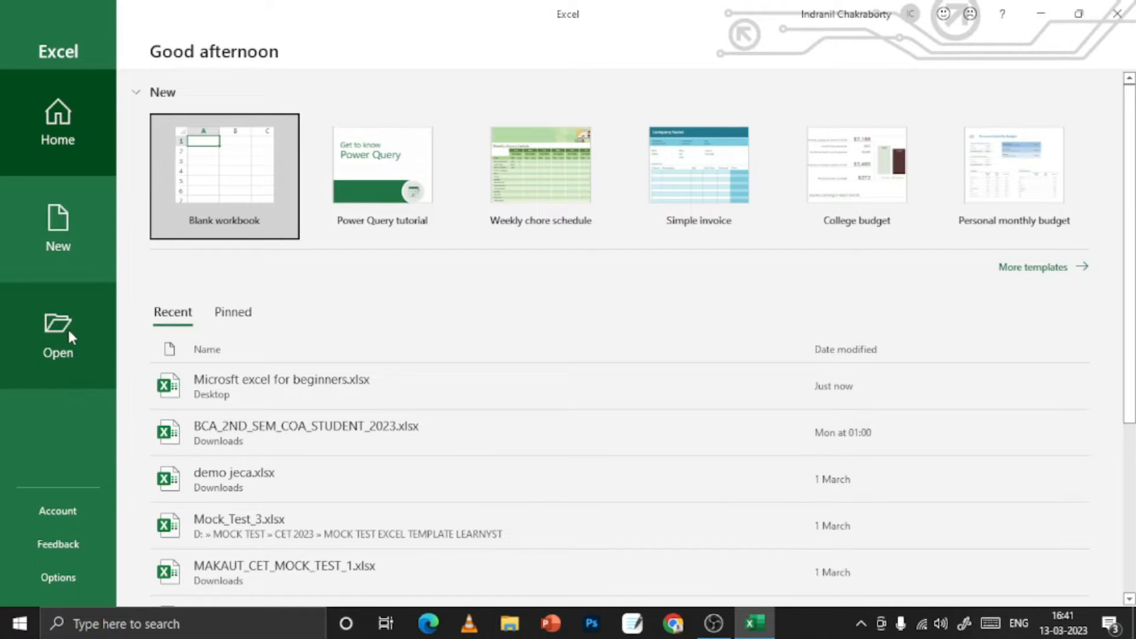
# - Browse to the Desktop folder and open Microsft excel for beginners.xlsx
pyautogui.click(54, 329)
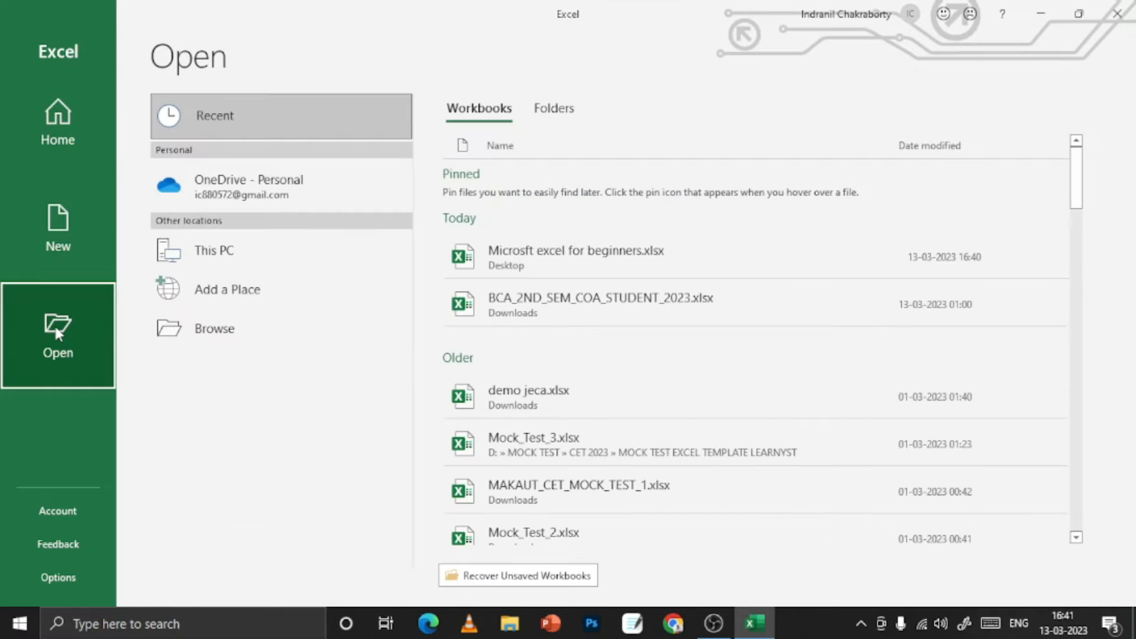
pyautogui.click(221, 334)
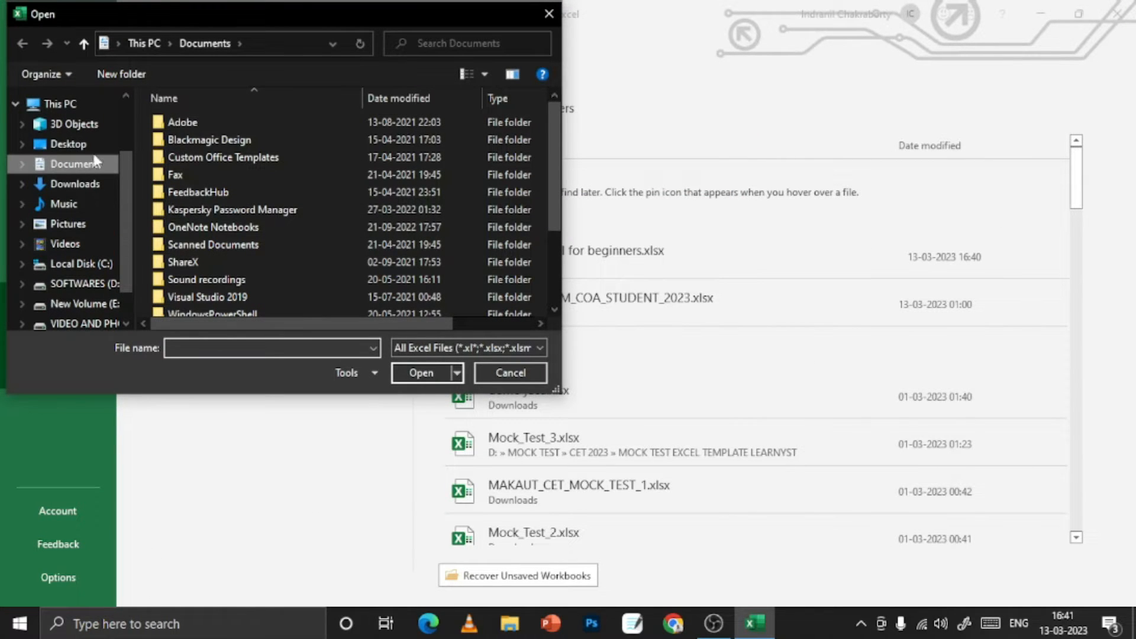
pyautogui.click(84, 150)
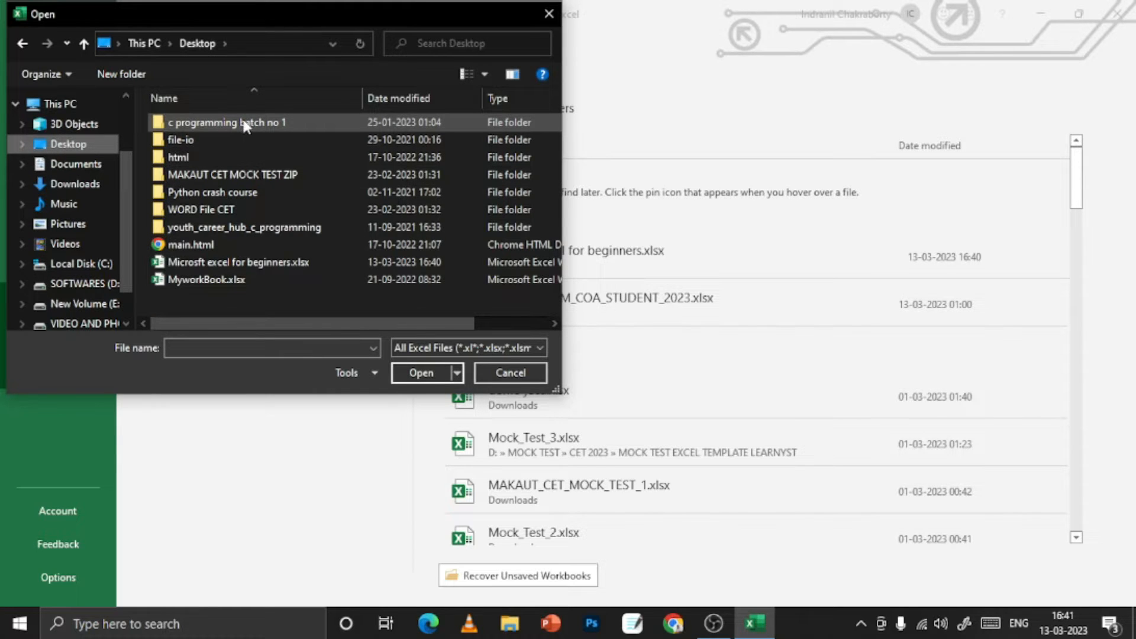
pyautogui.click(267, 262)
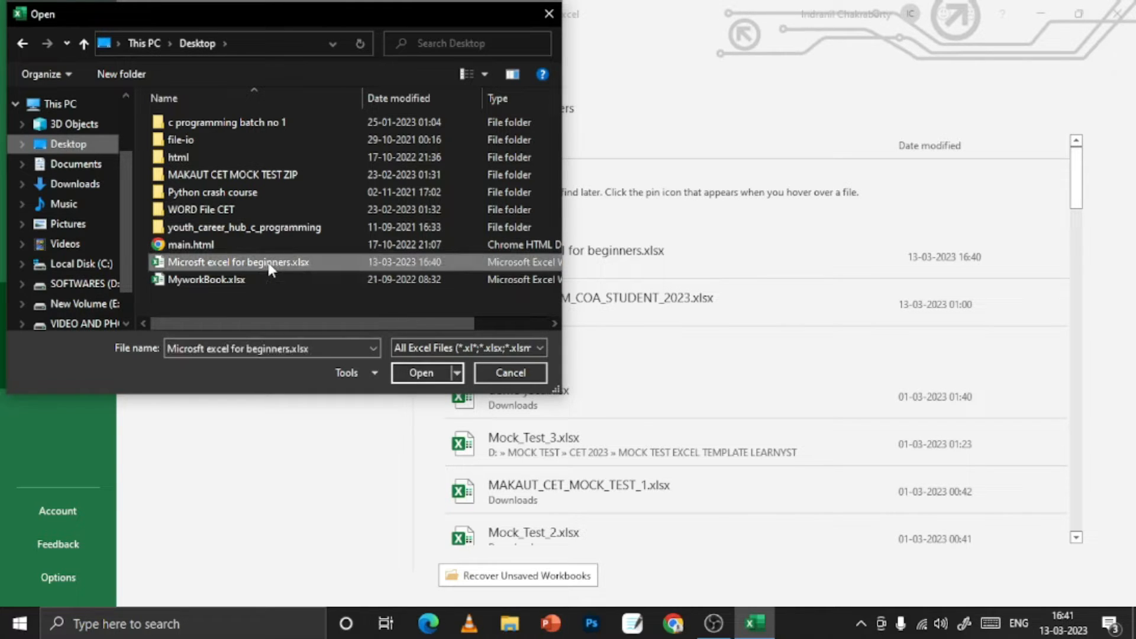
pyautogui.click(420, 373)
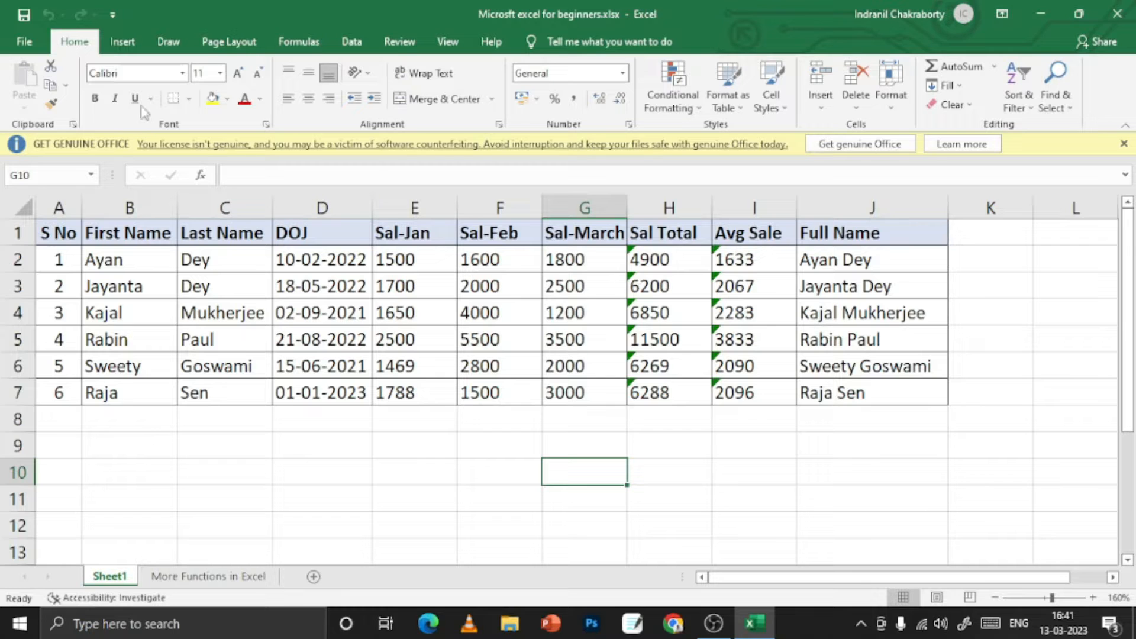
pyautogui.click(26, 41)
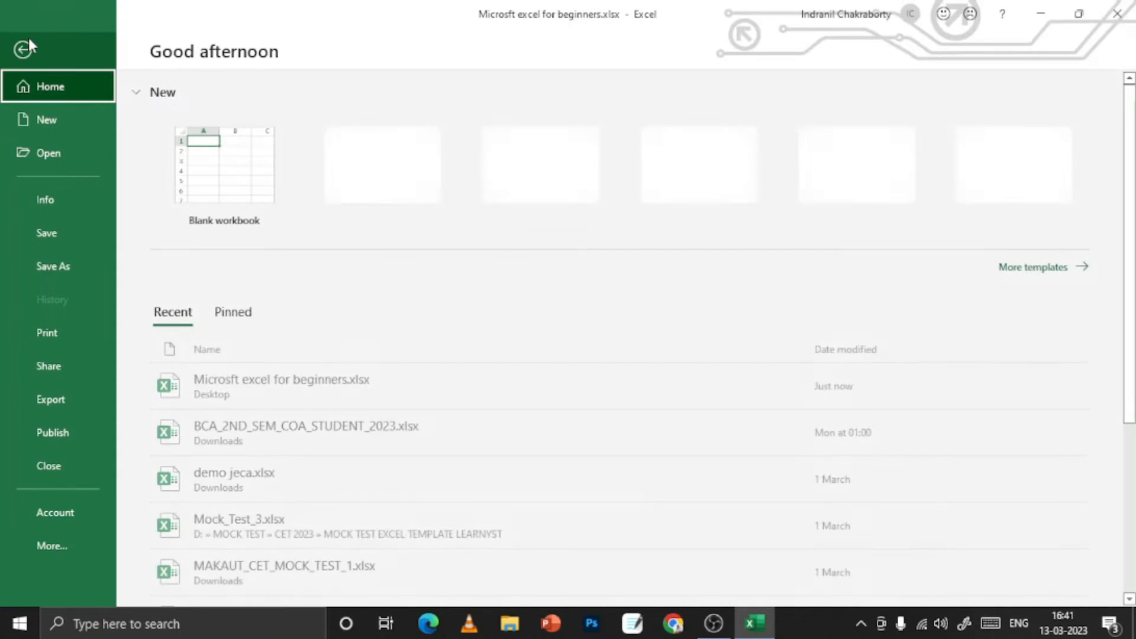
pyautogui.click(56, 264)
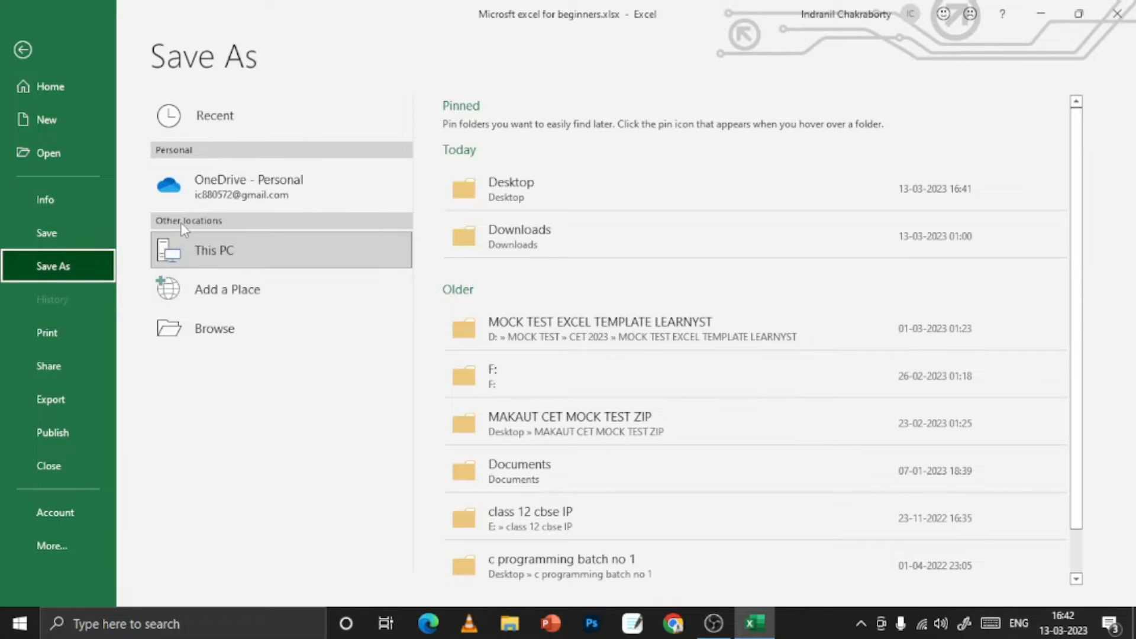
pyautogui.click(23, 48)
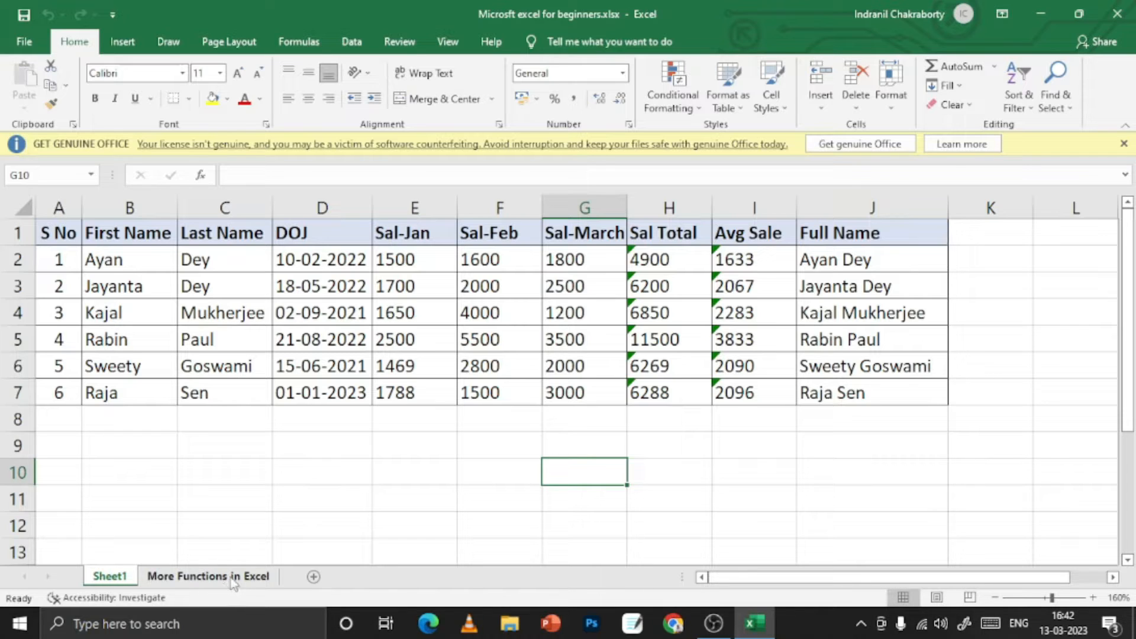
# - Go to the More Functions in Excel sheet and examine the Price, Quantity and Total table in columns I to K
pyautogui.click(234, 583)
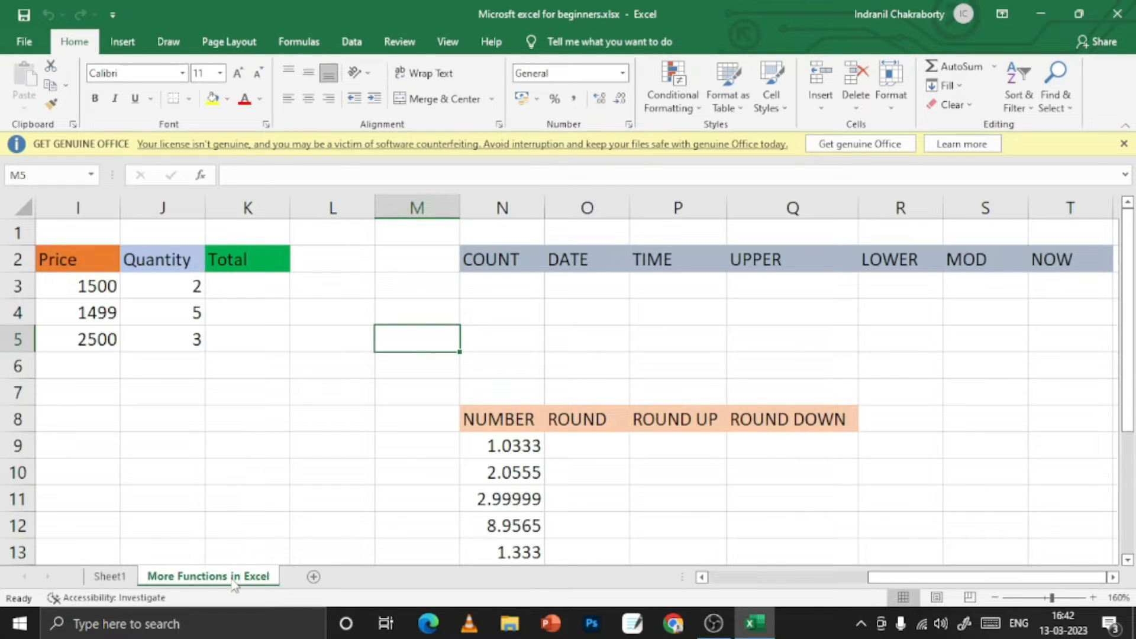
pyautogui.click(243, 345)
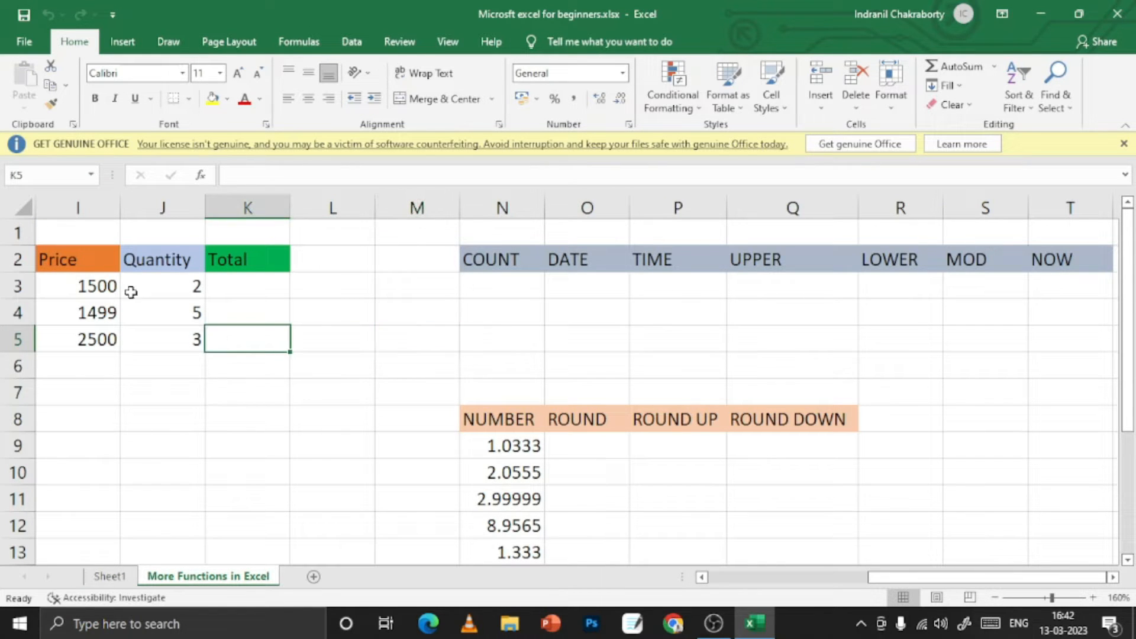
pyautogui.click(73, 259)
pyautogui.moveTo(74, 259); pyautogui.dragTo(261, 330)
pyautogui.click(241, 388)
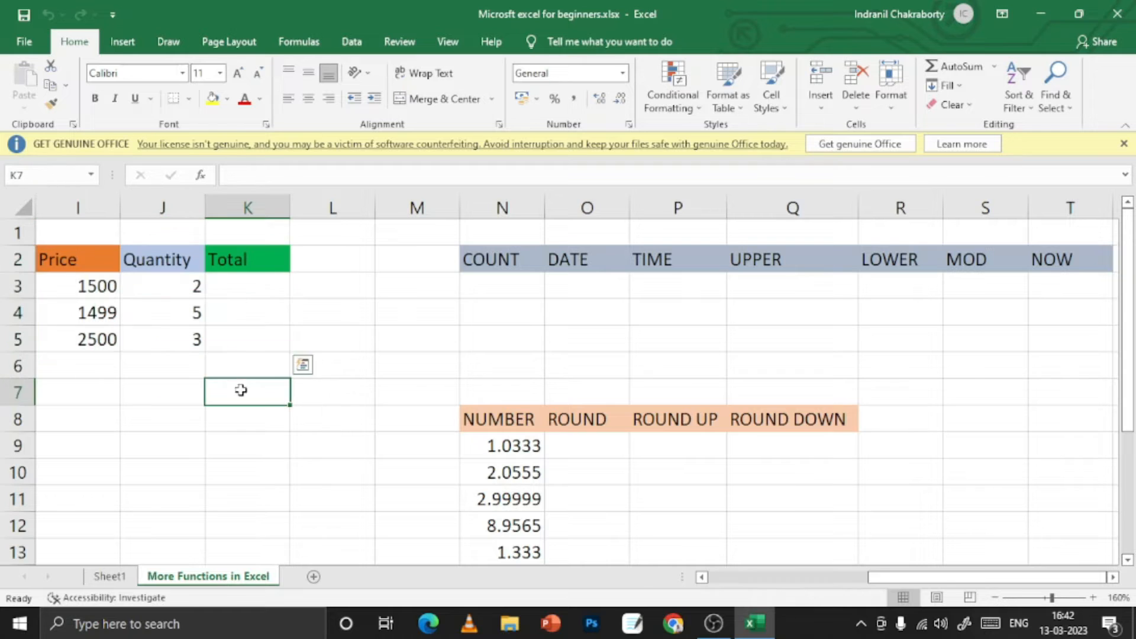
pyautogui.moveTo(80, 259); pyautogui.dragTo(81, 338)
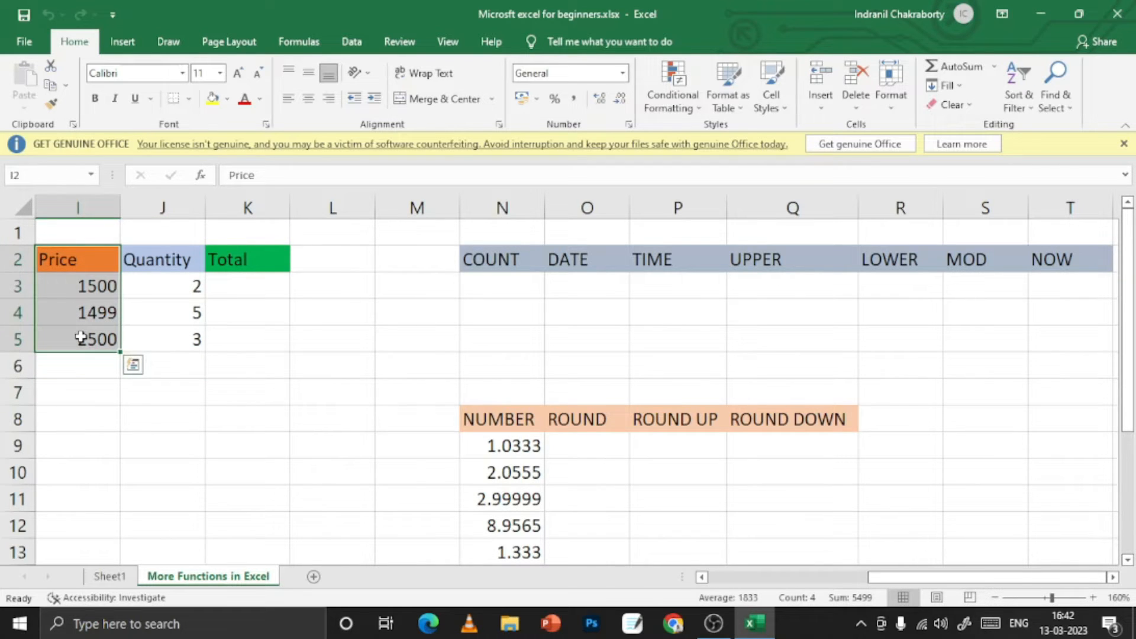
pyautogui.click(162, 261)
pyautogui.click(239, 253)
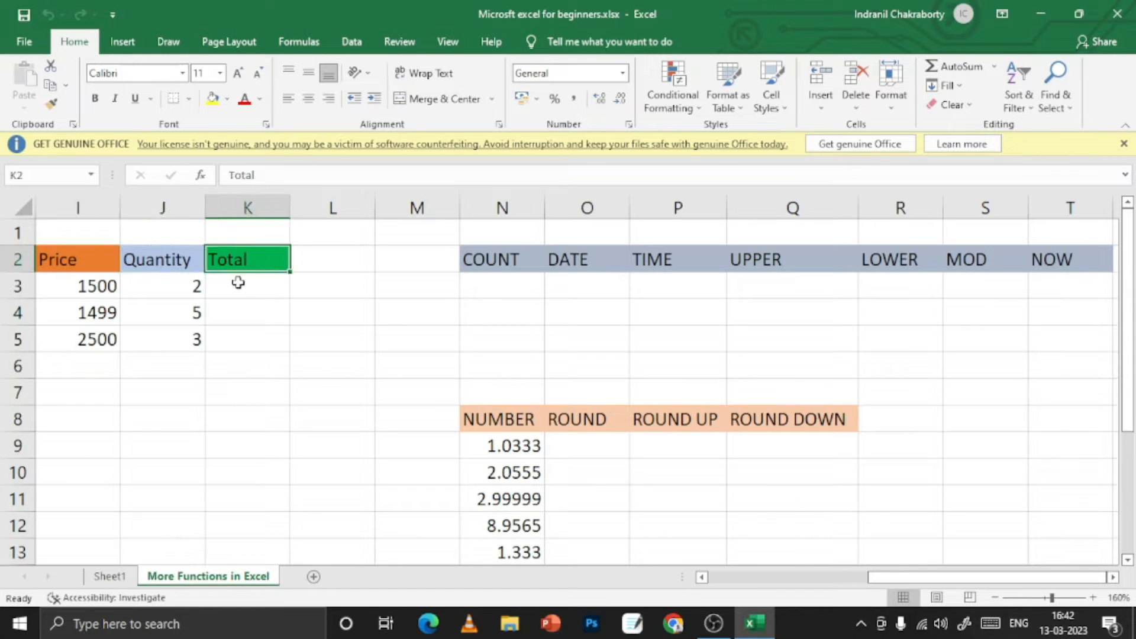
# - Calculate the first row's total in cell K3 with the formula =PRODUCT(I3,J3)
pyautogui.click(237, 287)
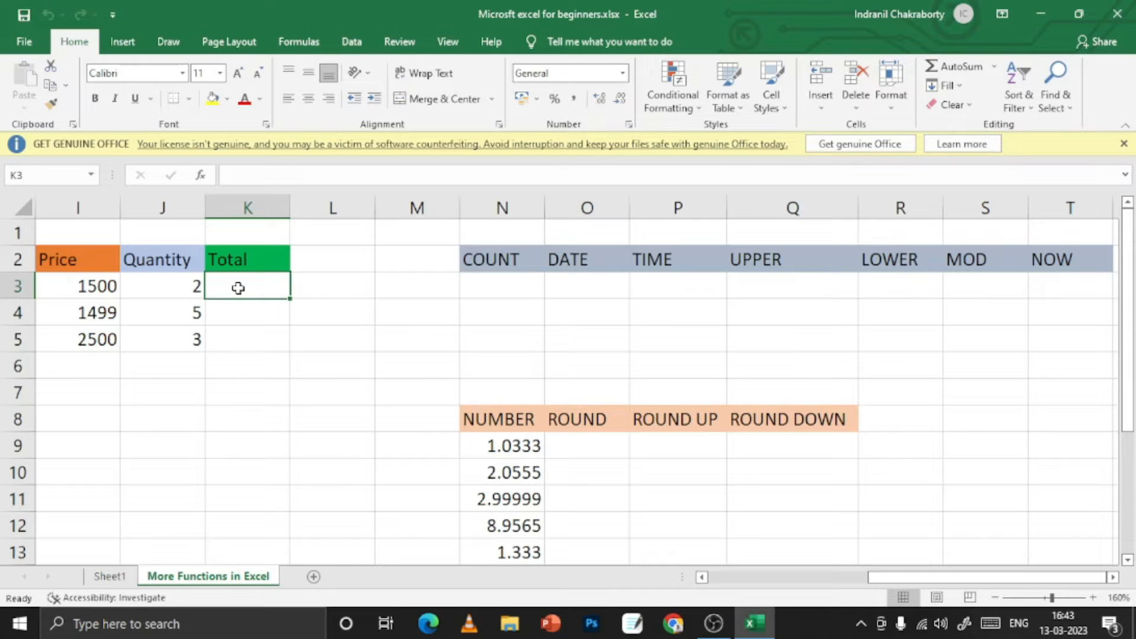
pyautogui.doubleClick(238, 288)
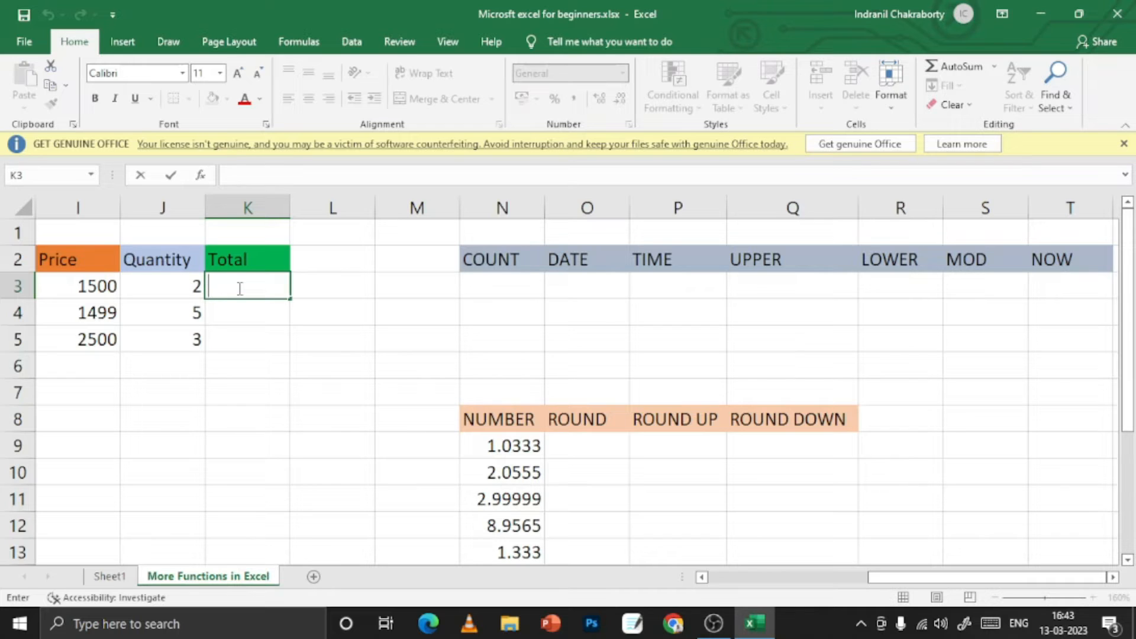
pyautogui.write('=')
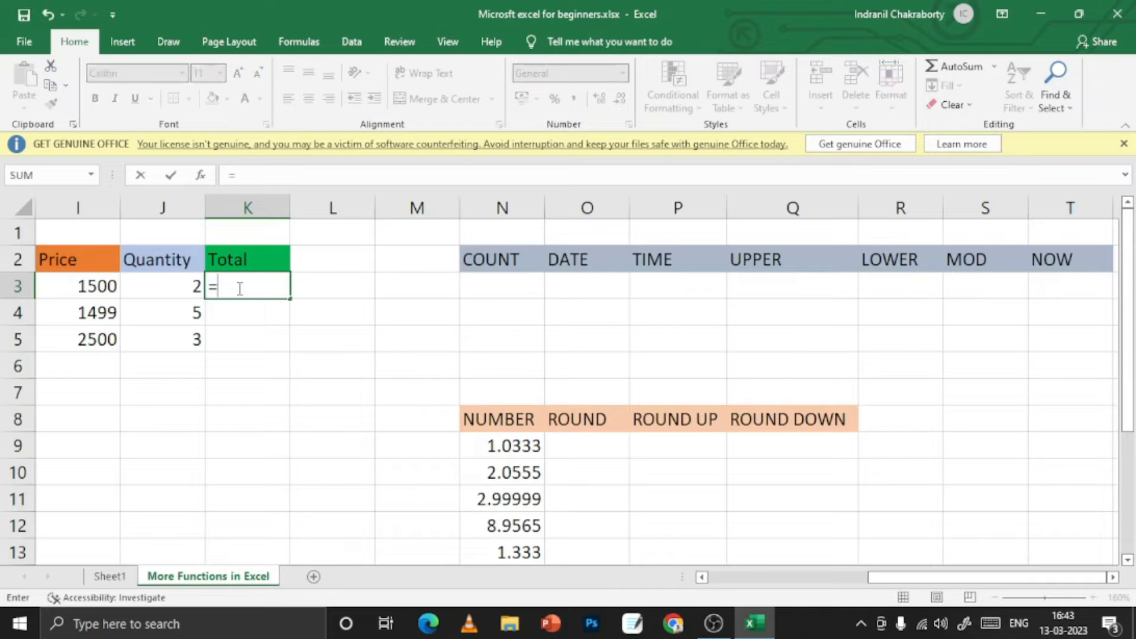
pyautogui.write('pr')
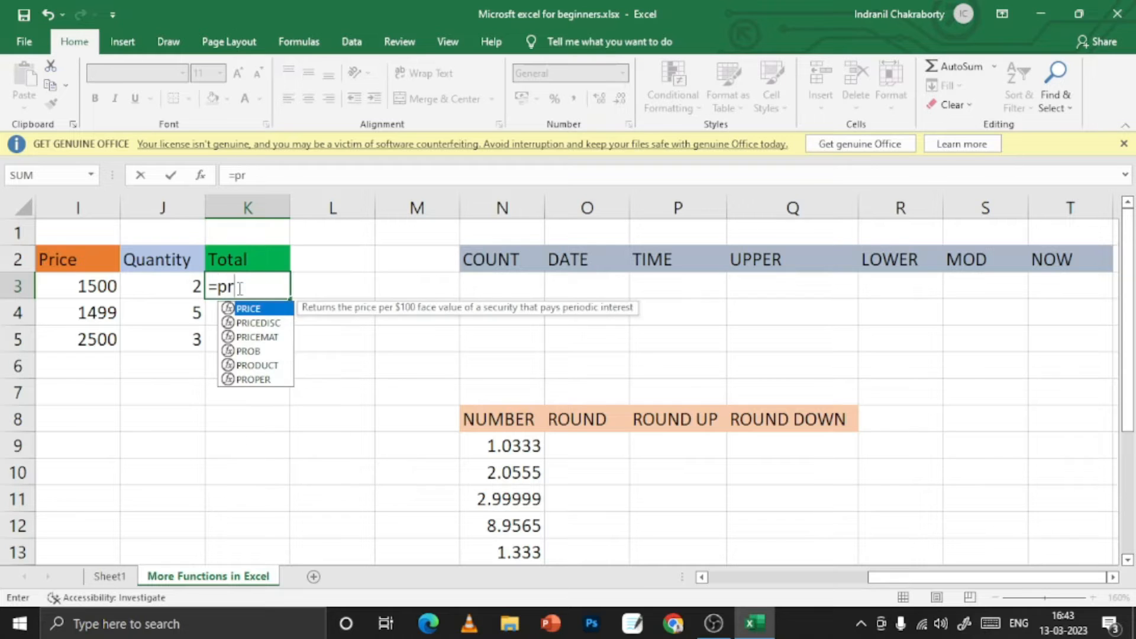
pyautogui.write('odu')
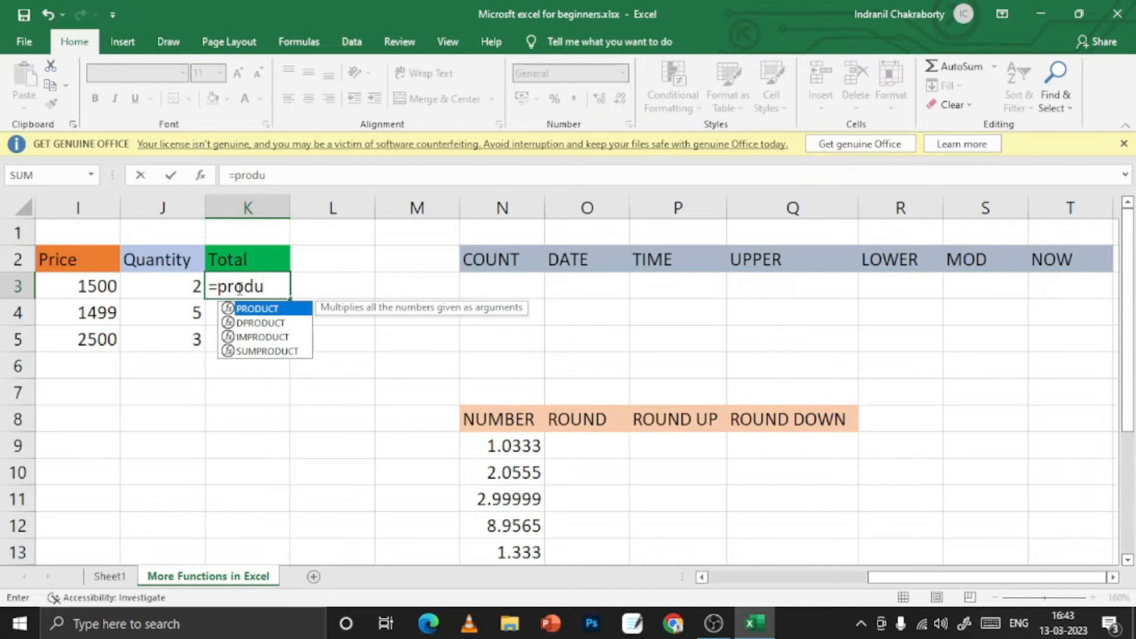
pyautogui.doubleClick(271, 310)
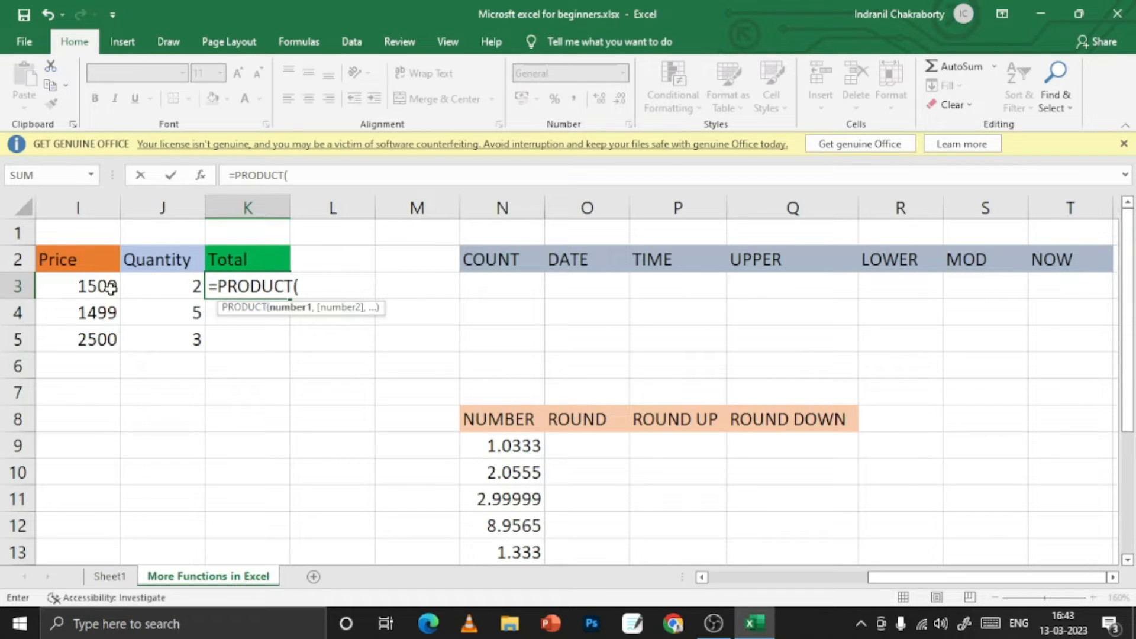
pyautogui.click(87, 285)
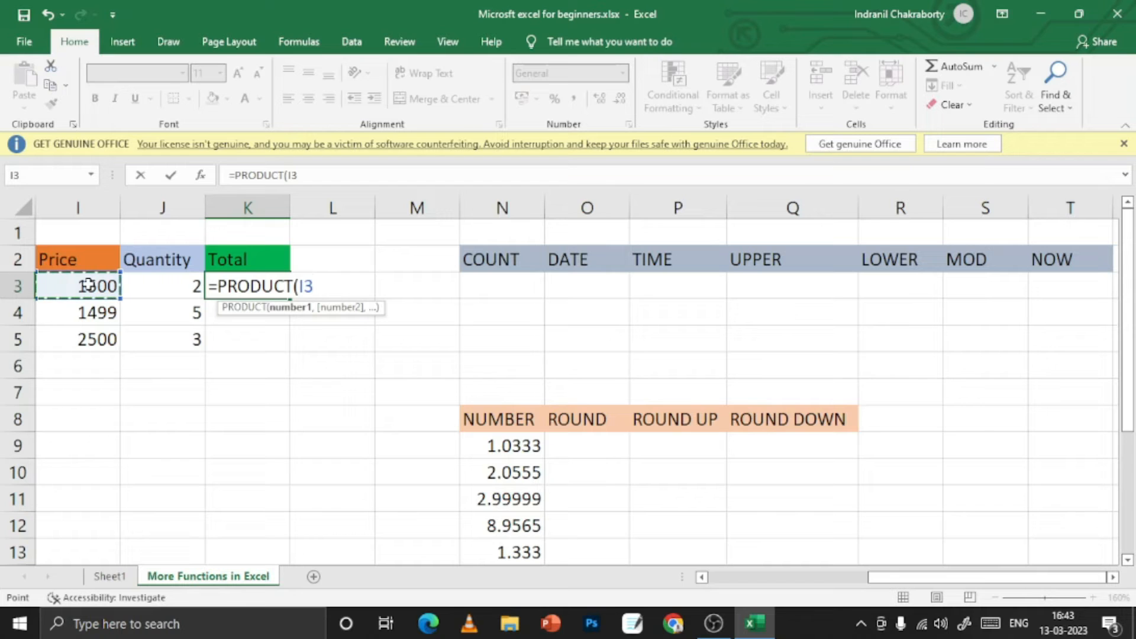
pyautogui.write(',')
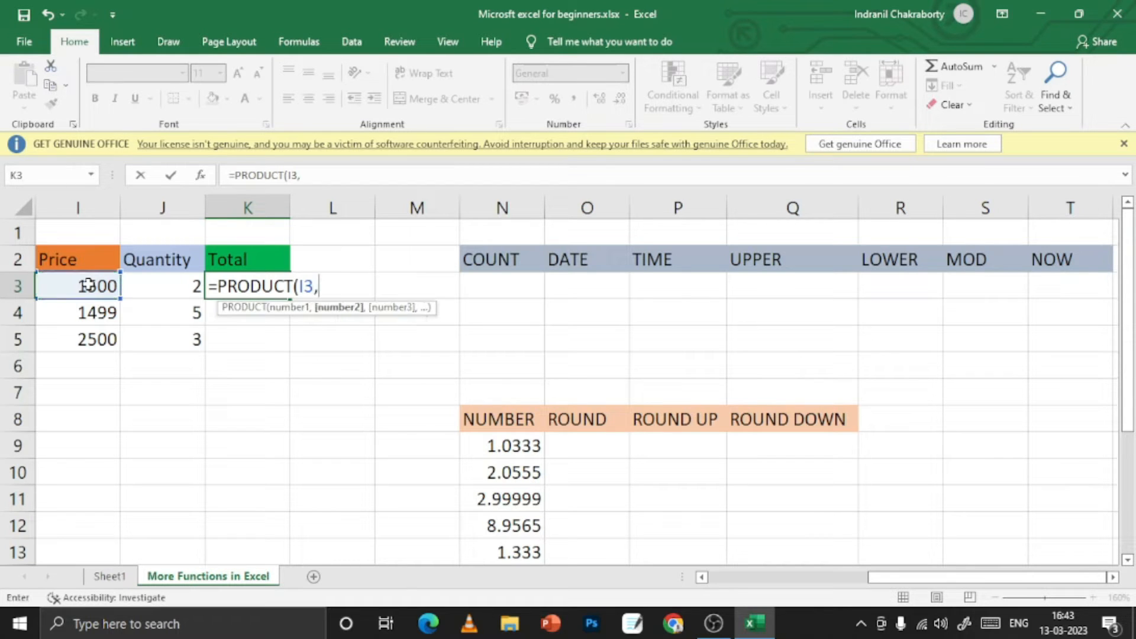
pyautogui.click(170, 290)
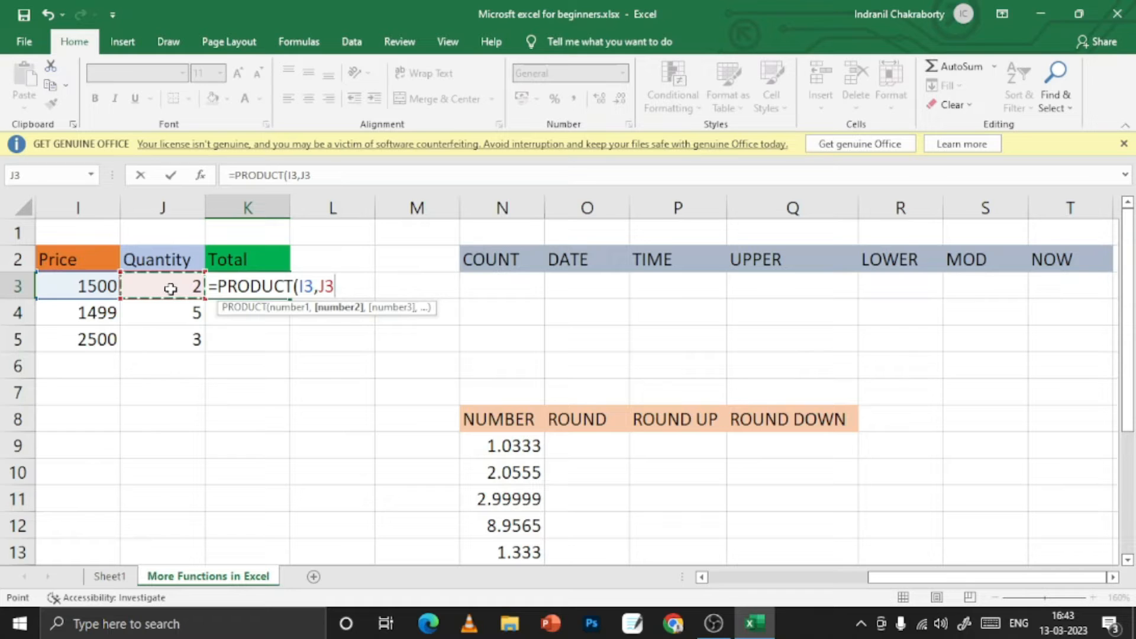
pyautogui.write(')')
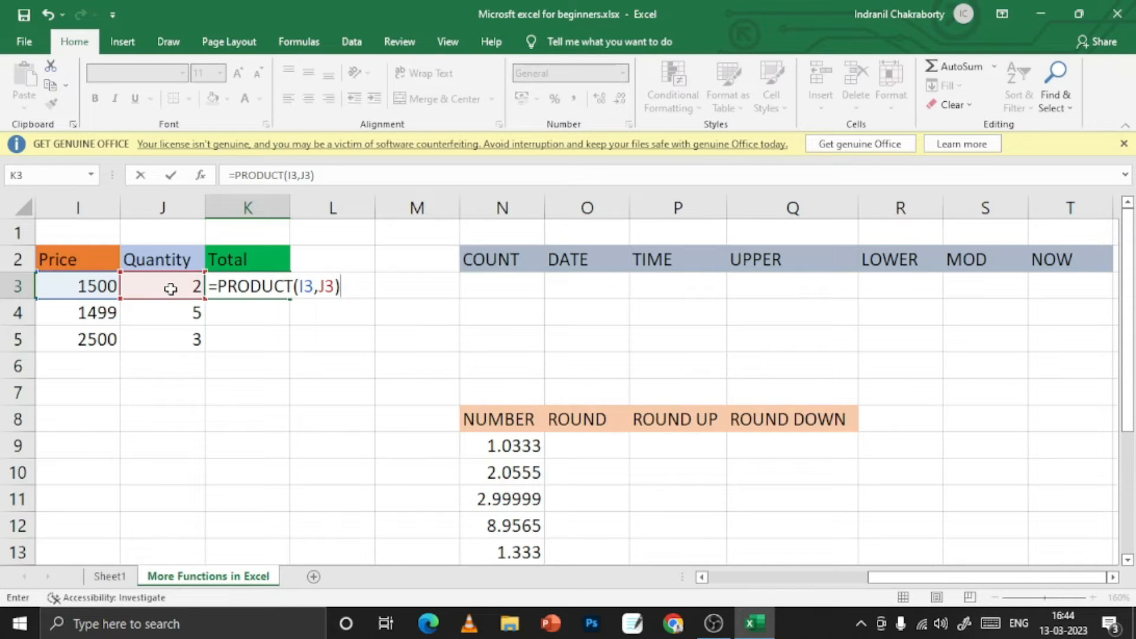
pyautogui.press('Return')
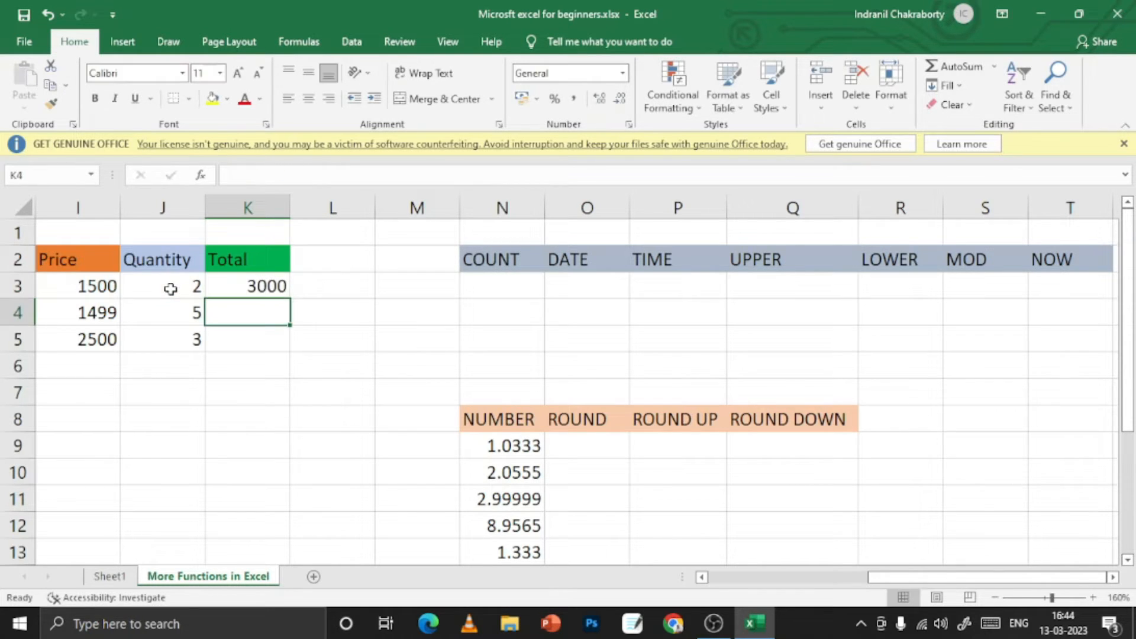
# - Fill the PRODUCT formula from K3 down through K5 to total the remaining rows
pyautogui.click(239, 286)
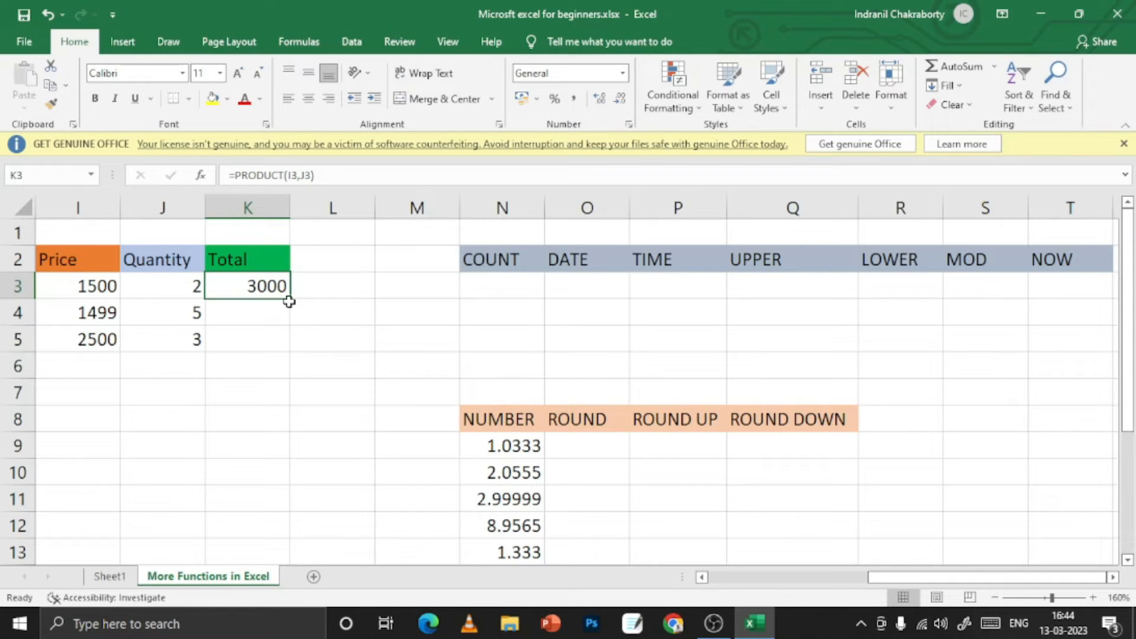
pyautogui.moveTo(292, 299); pyautogui.dragTo(290, 350)
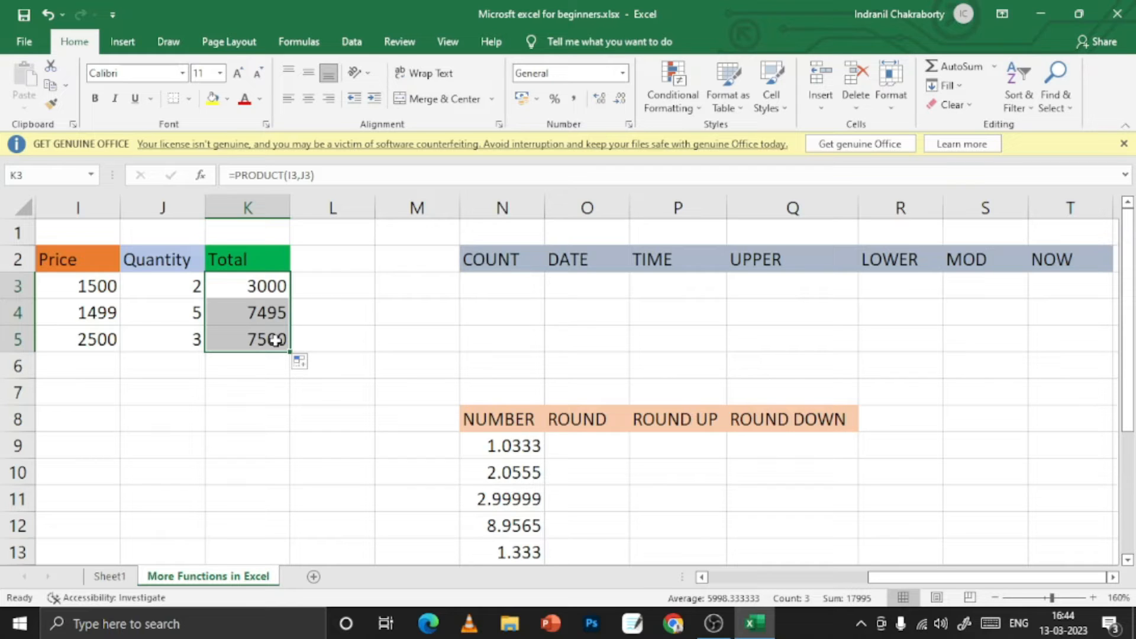
pyautogui.click(262, 288)
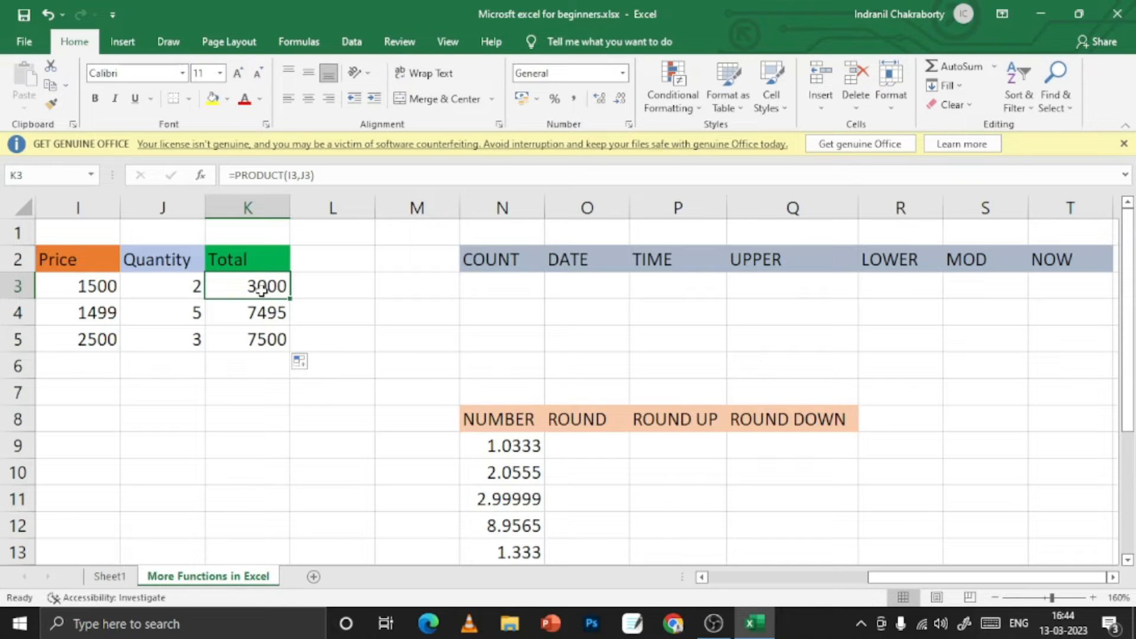
# - Enter a person's first name in cell M3, beside the COUNT column
pyautogui.moveTo(482, 264); pyautogui.dragTo(1035, 255)
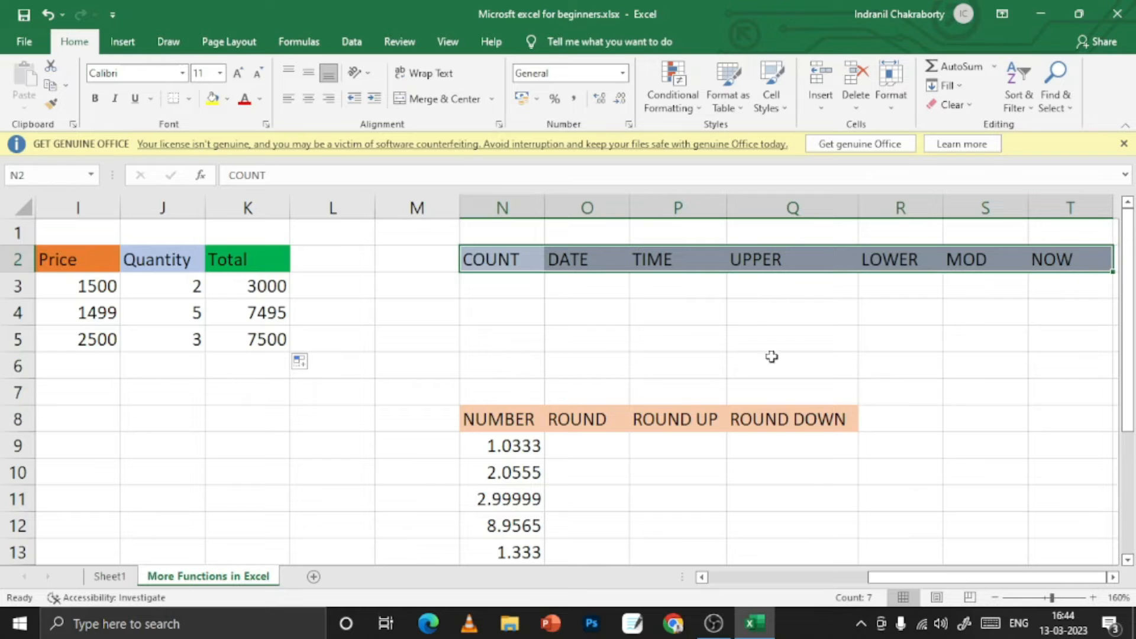
pyautogui.click(505, 289)
pyautogui.click(410, 286)
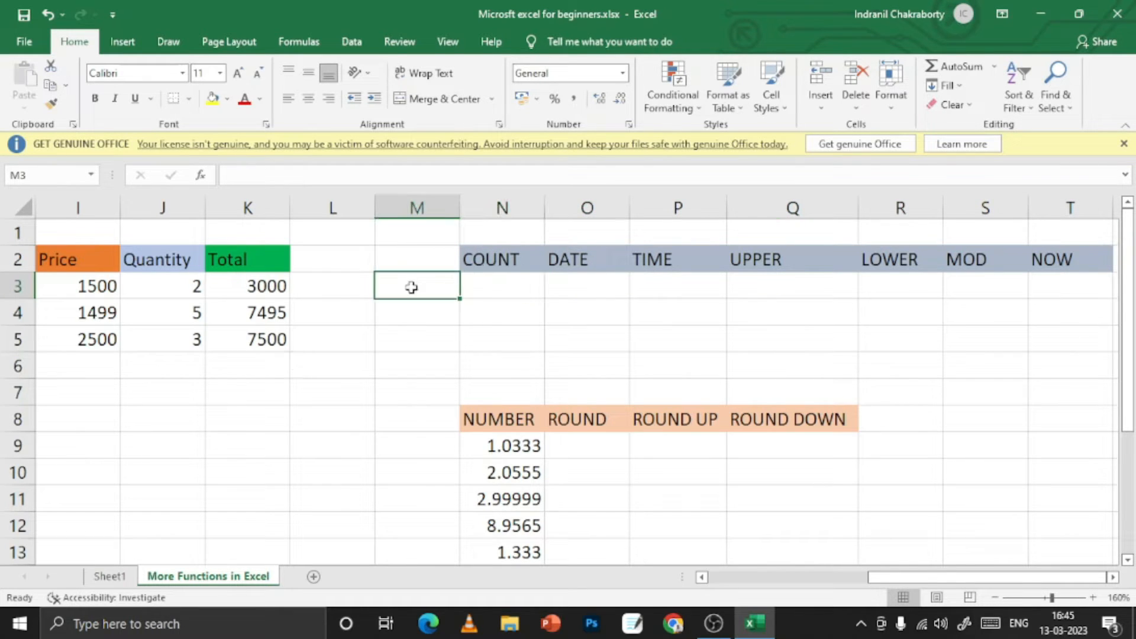
pyautogui.click(511, 289)
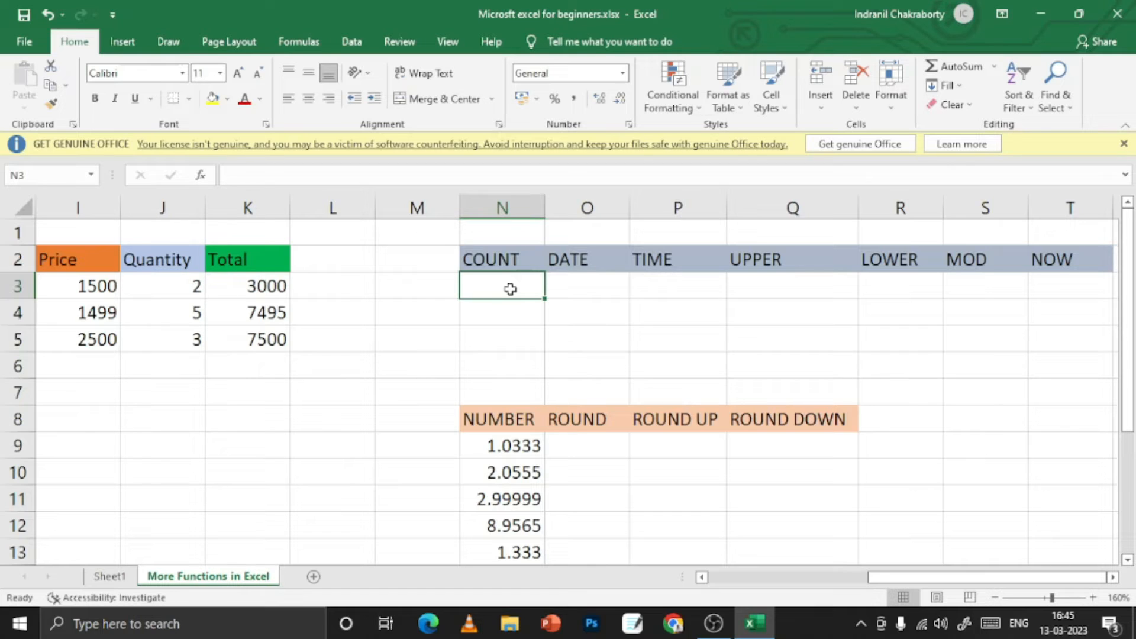
pyautogui.doubleClick(399, 288)
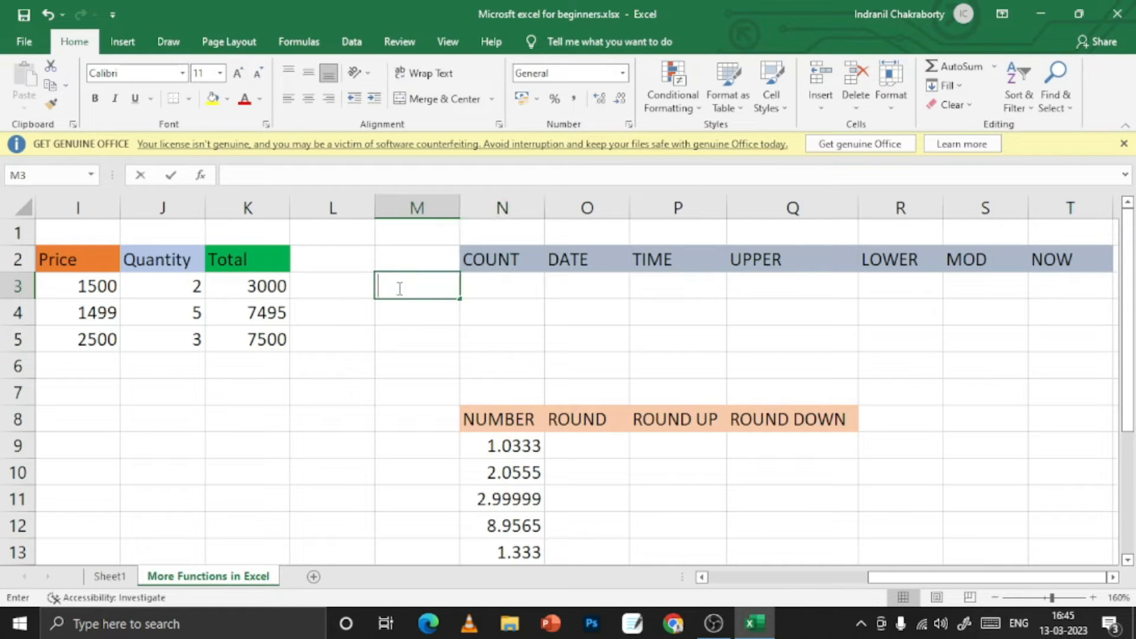
pyautogui.write('I')
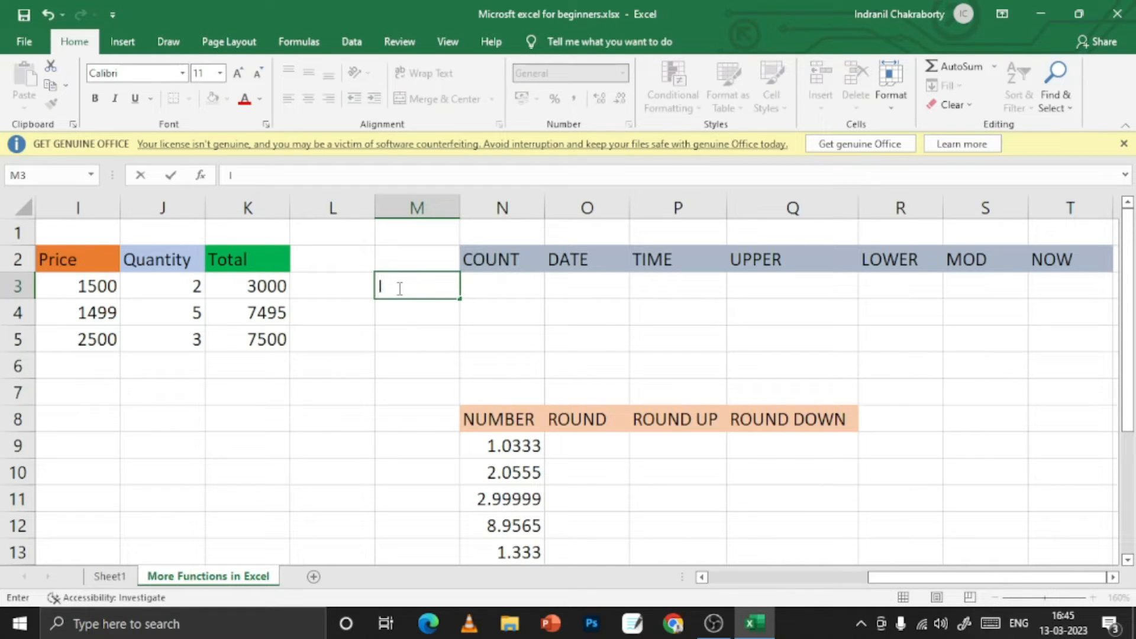
pyautogui.write('ndranil')
# - Enter the date 8/12/2021 in cell M4 and the number 24 in cell M5
pyautogui.doubleClick(406, 318)
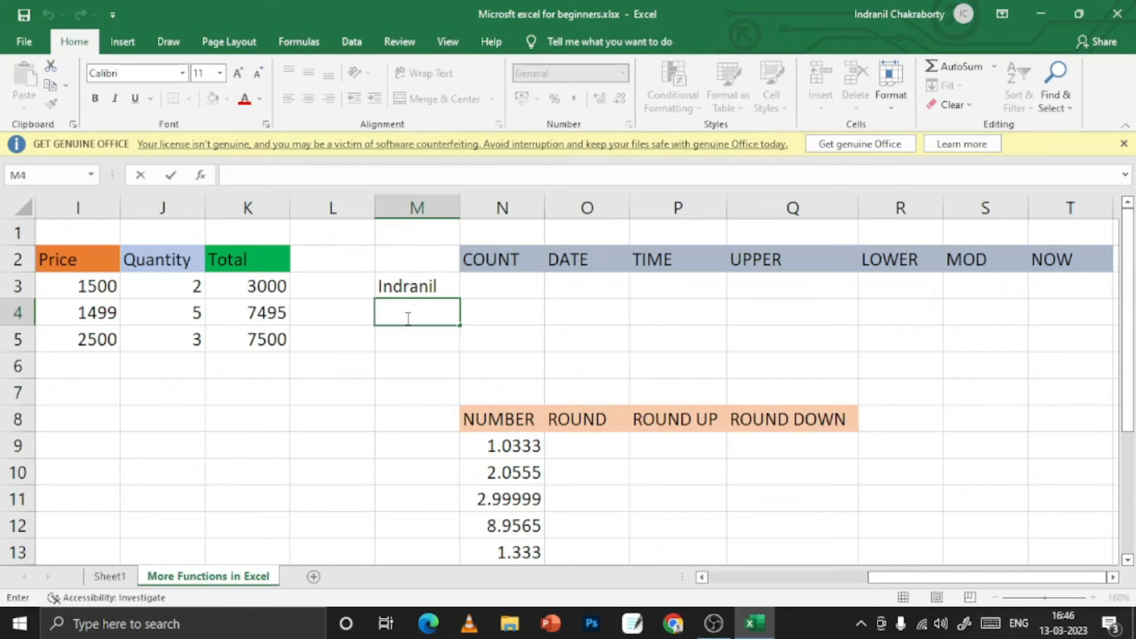
pyautogui.write('8/12/20')
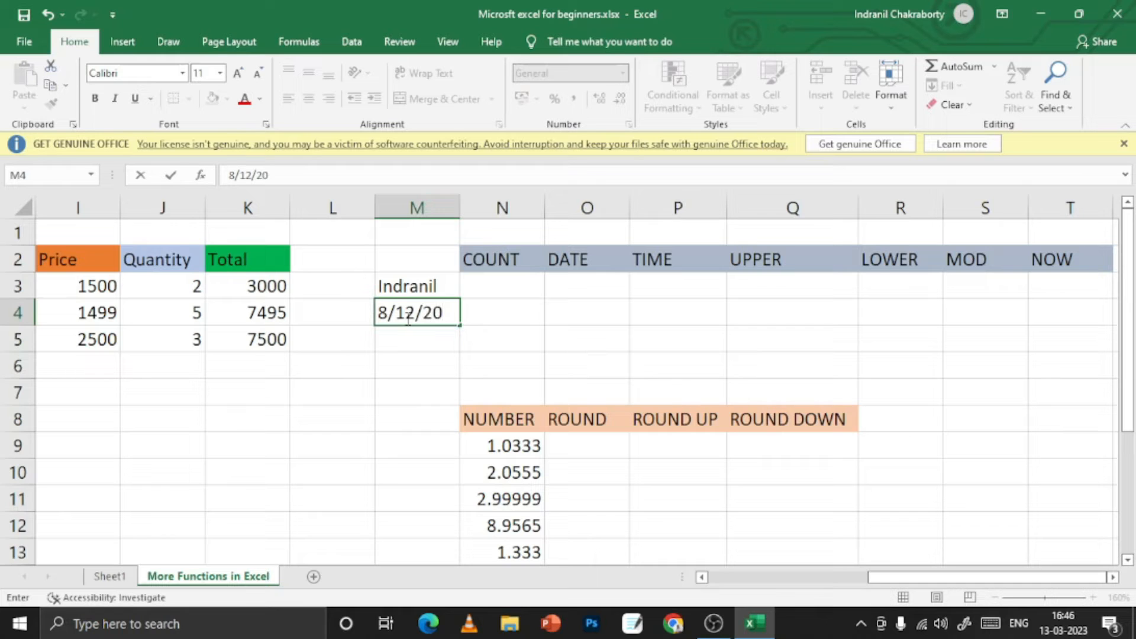
pyautogui.write('21')
pyautogui.press('Return')
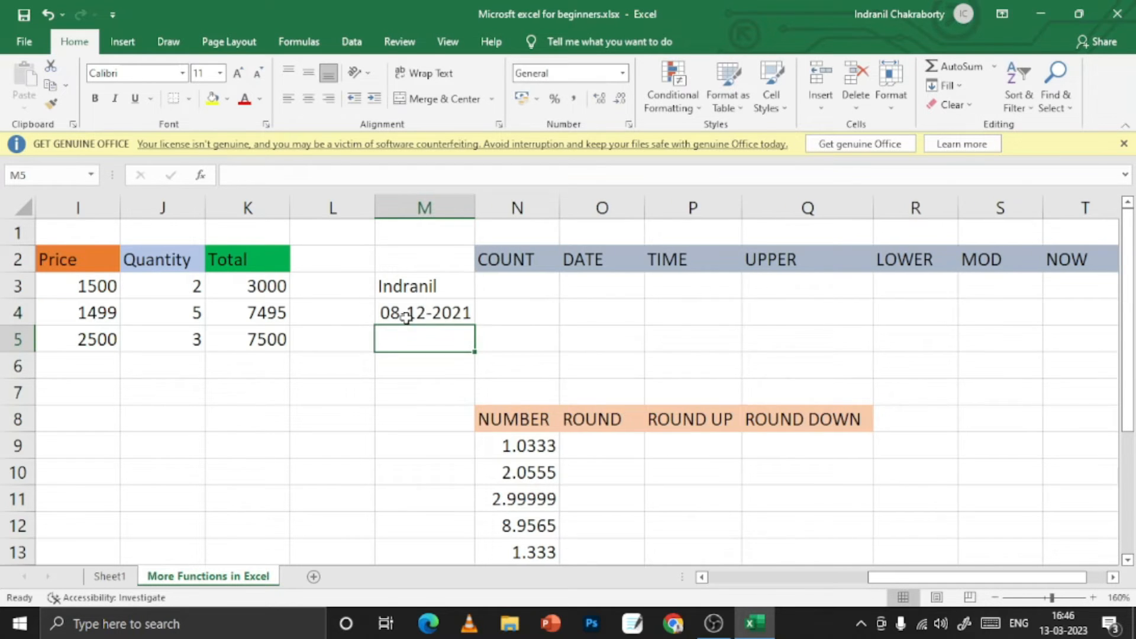
pyautogui.doubleClick(429, 340)
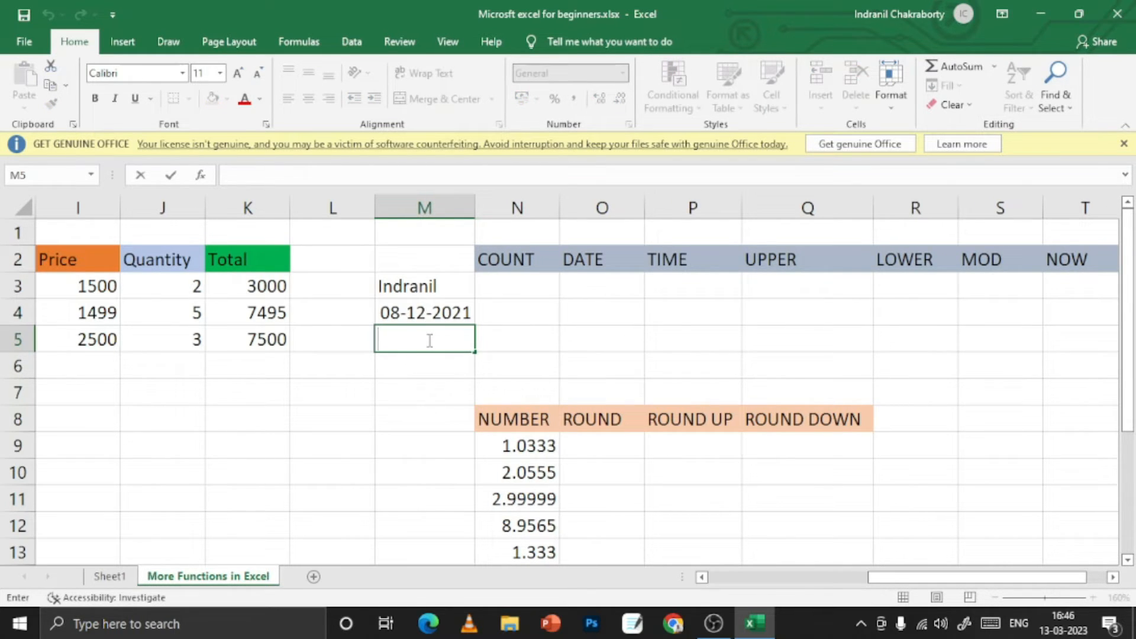
pyautogui.write('24')
pyautogui.press('Return')
# - Count the numeric entries beside the COUNT column by entering =COUNT(M3:M5) in cell N3
pyautogui.click(436, 287)
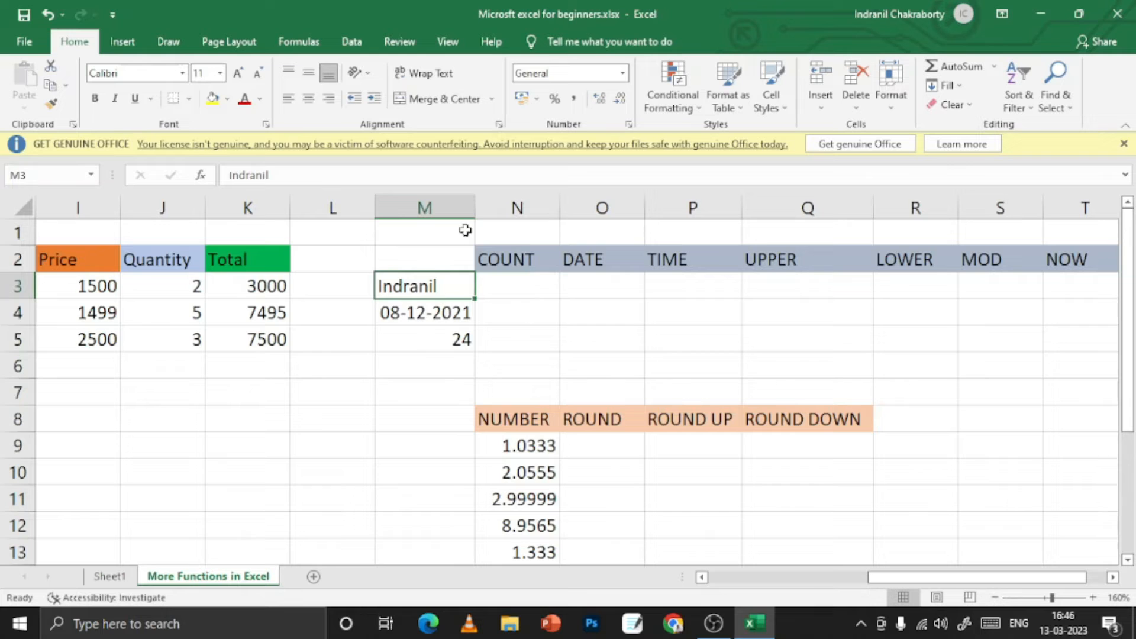
pyautogui.doubleClick(509, 287)
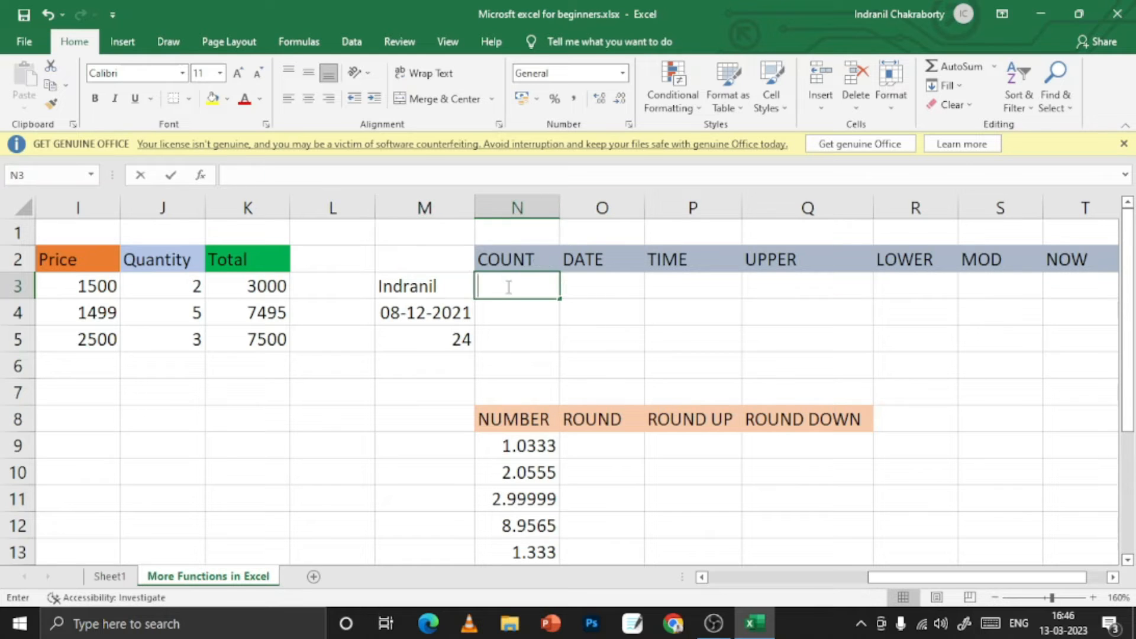
pyautogui.write('=co')
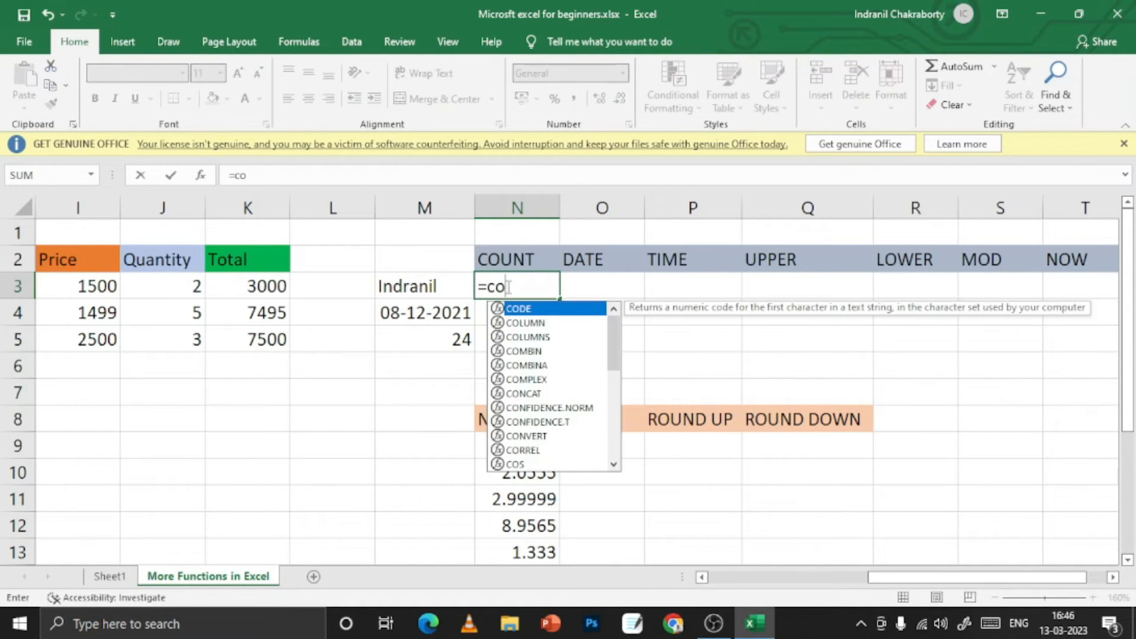
pyautogui.write('unt(')
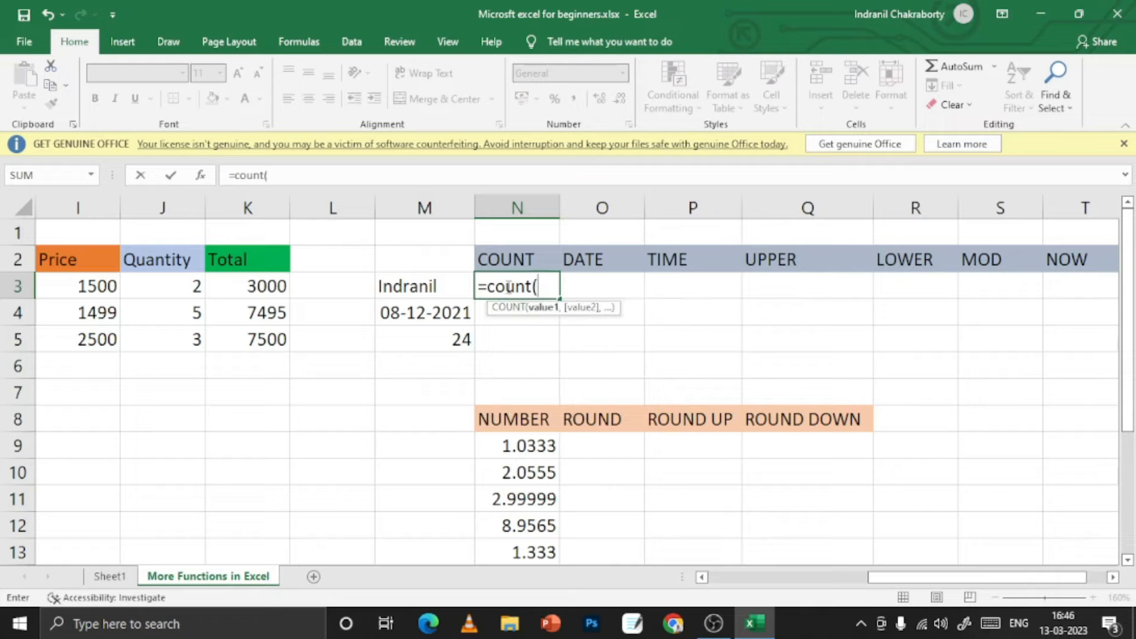
pyautogui.click(437, 284)
pyautogui.moveTo(437, 284); pyautogui.dragTo(436, 335)
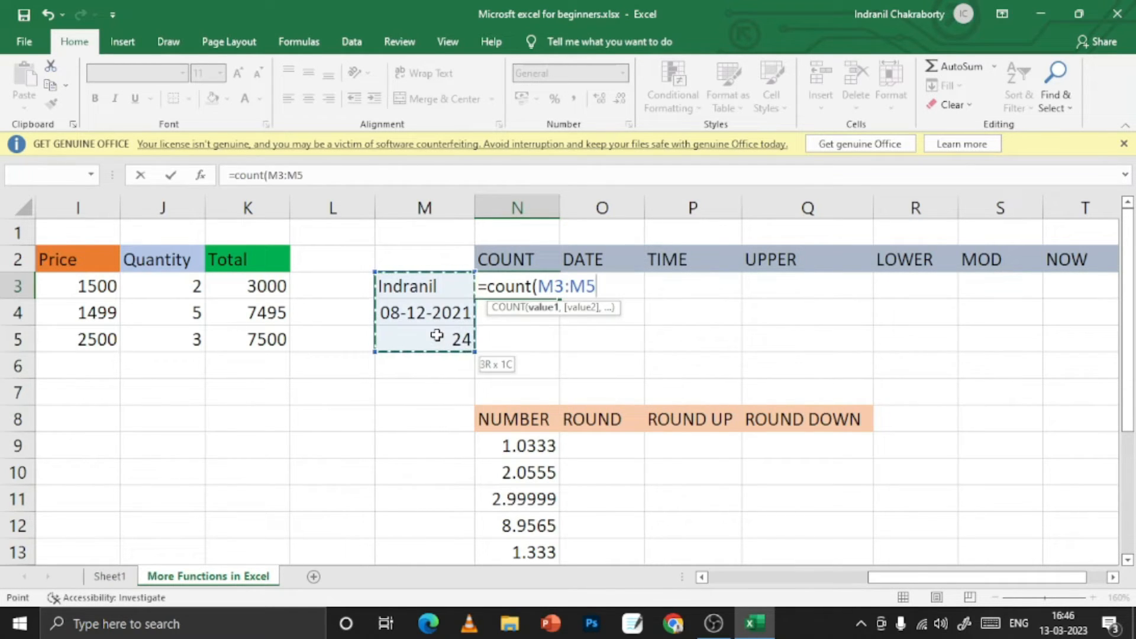
pyautogui.write(')')
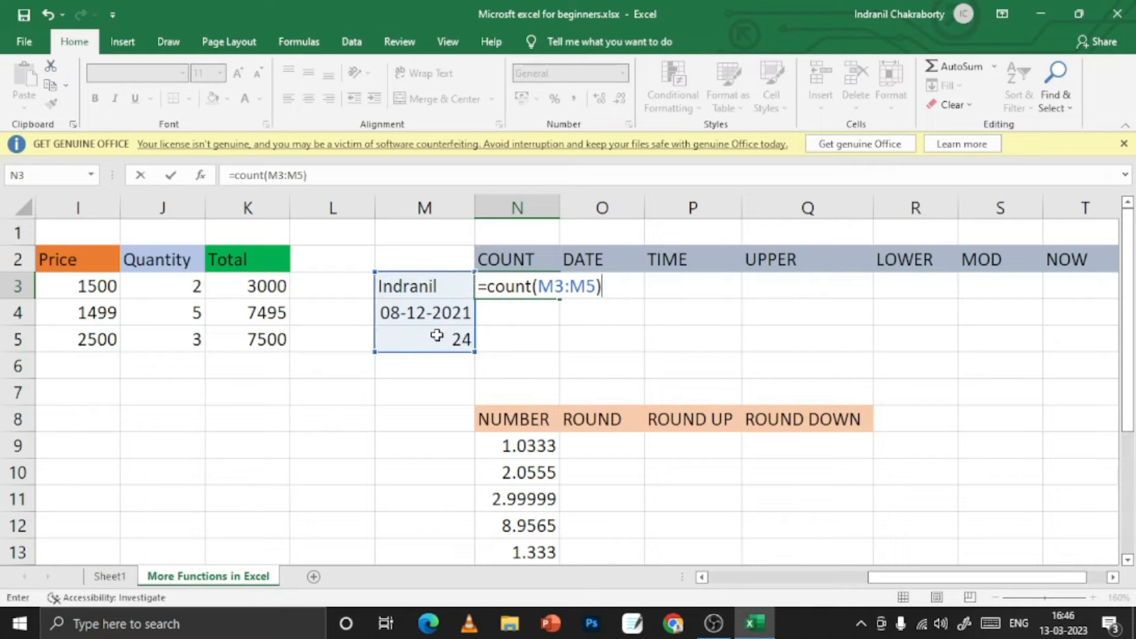
pyautogui.press('Return')
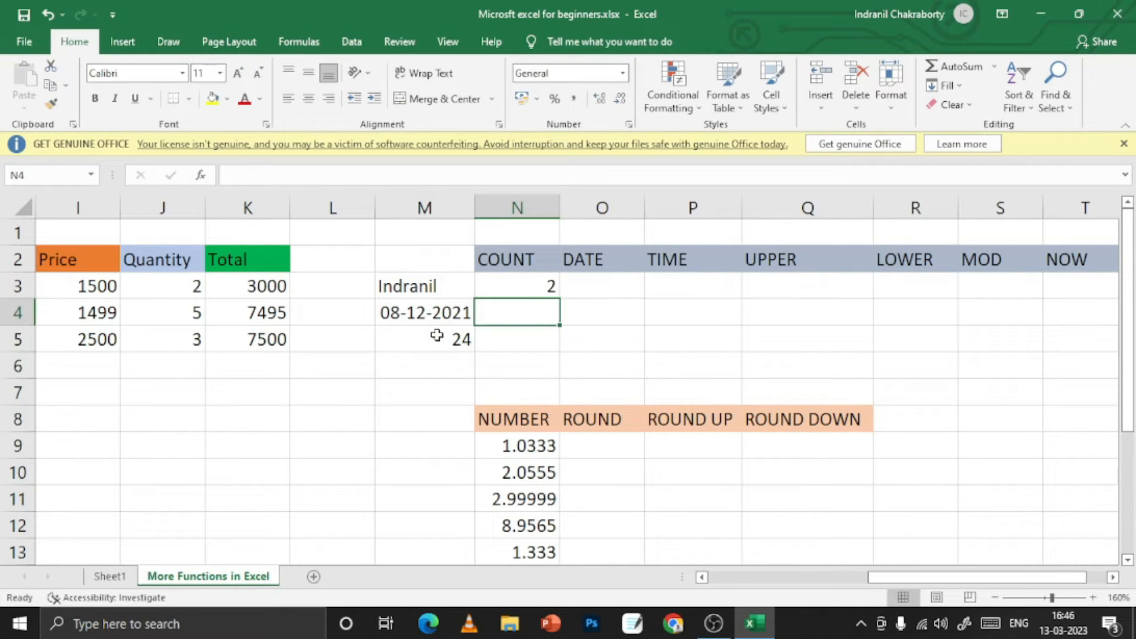
# - Compare the COUNT formula and result in N3 with the entries in its source range M3:M5
pyautogui.click(513, 290)
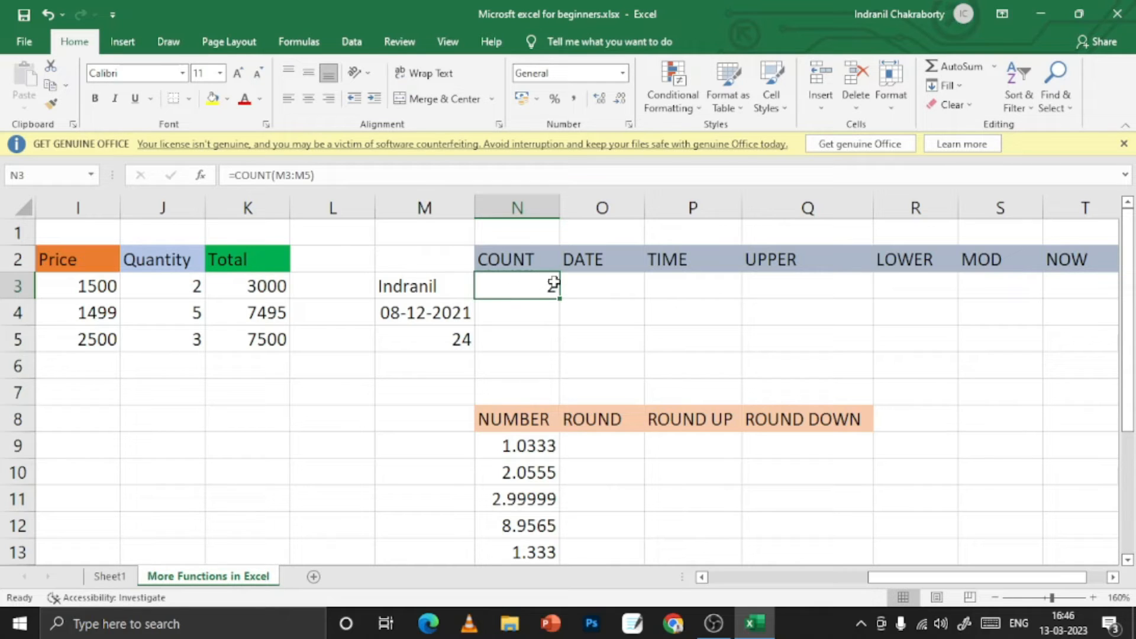
pyautogui.moveTo(431, 287); pyautogui.dragTo(434, 327)
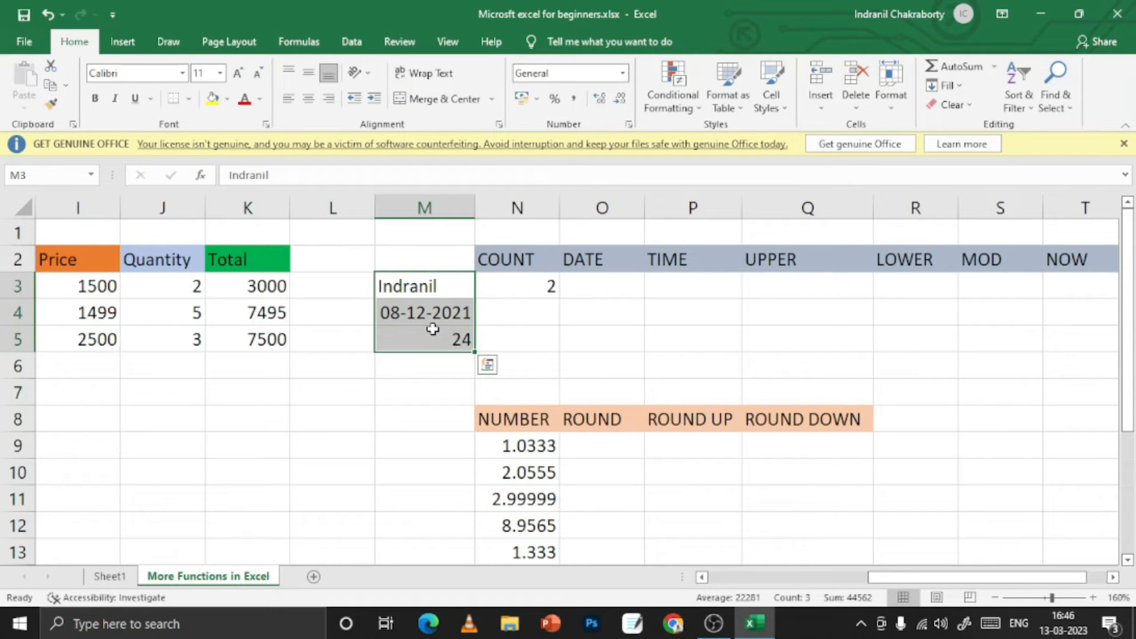
pyautogui.click(518, 283)
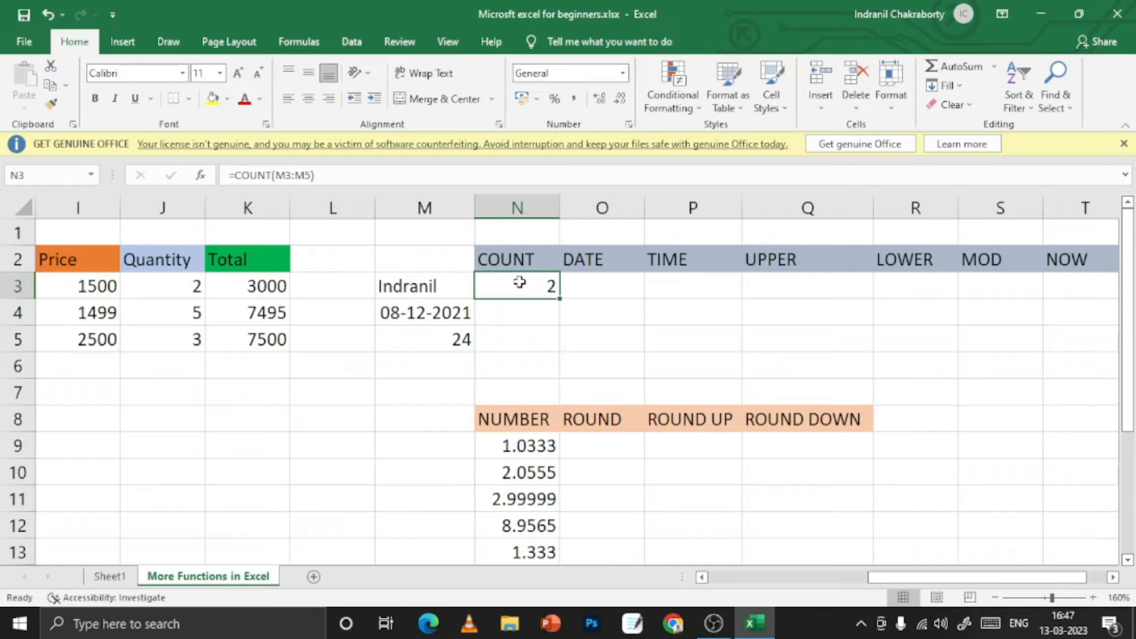
pyautogui.moveTo(436, 286); pyautogui.dragTo(438, 335)
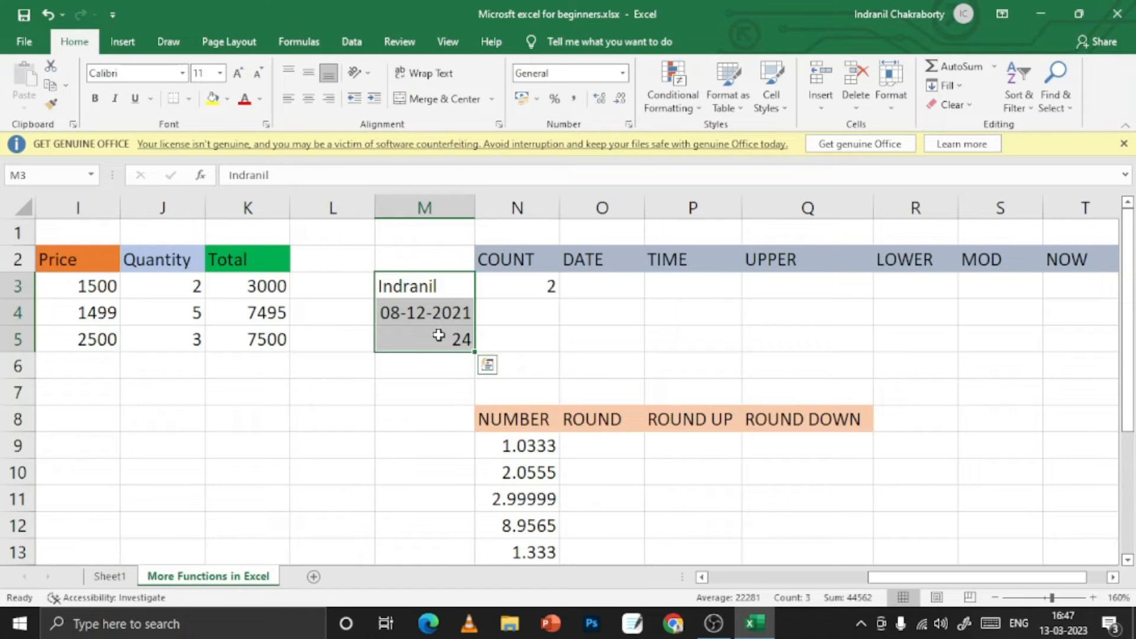
pyautogui.click(500, 290)
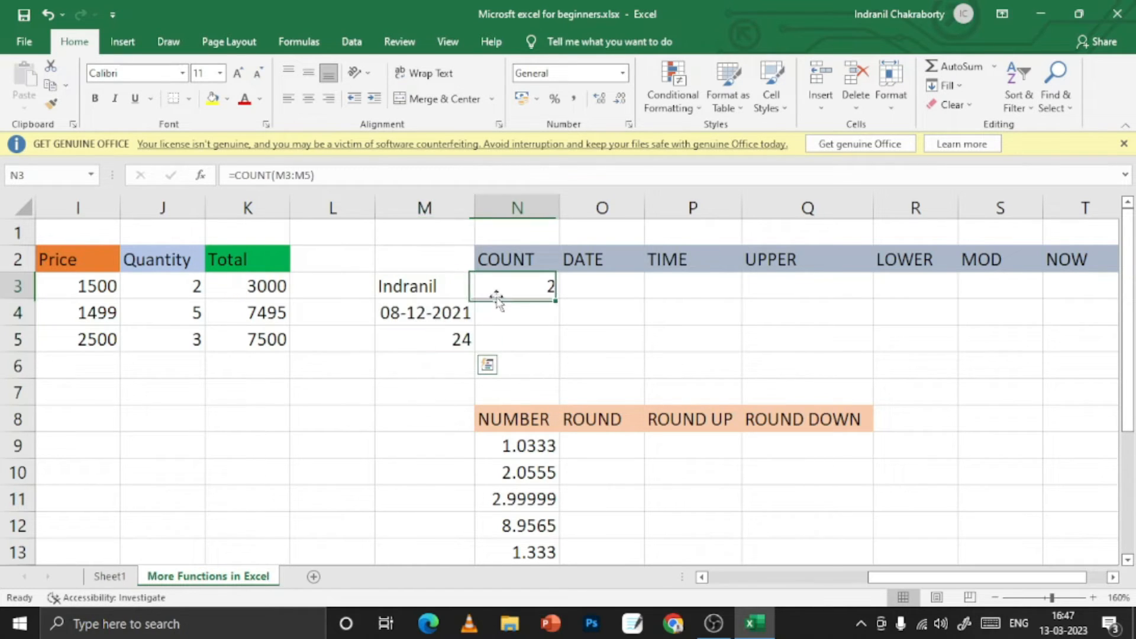
# - Enter the number 268 in cell M6, below the entries beside the COUNT column
pyautogui.click(427, 315)
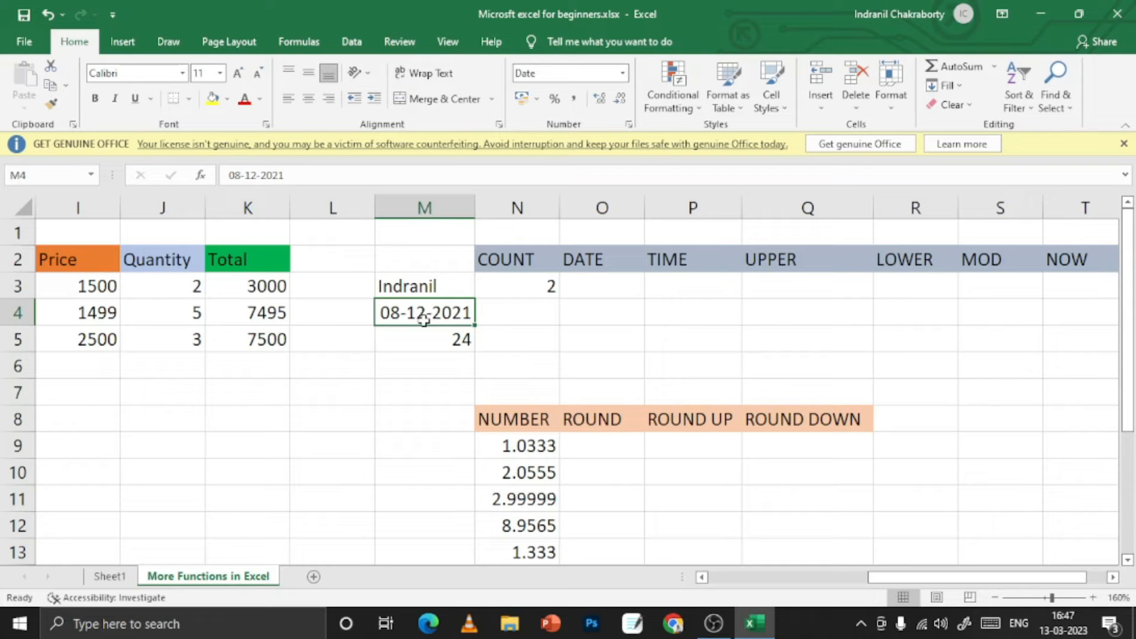
pyautogui.click(422, 340)
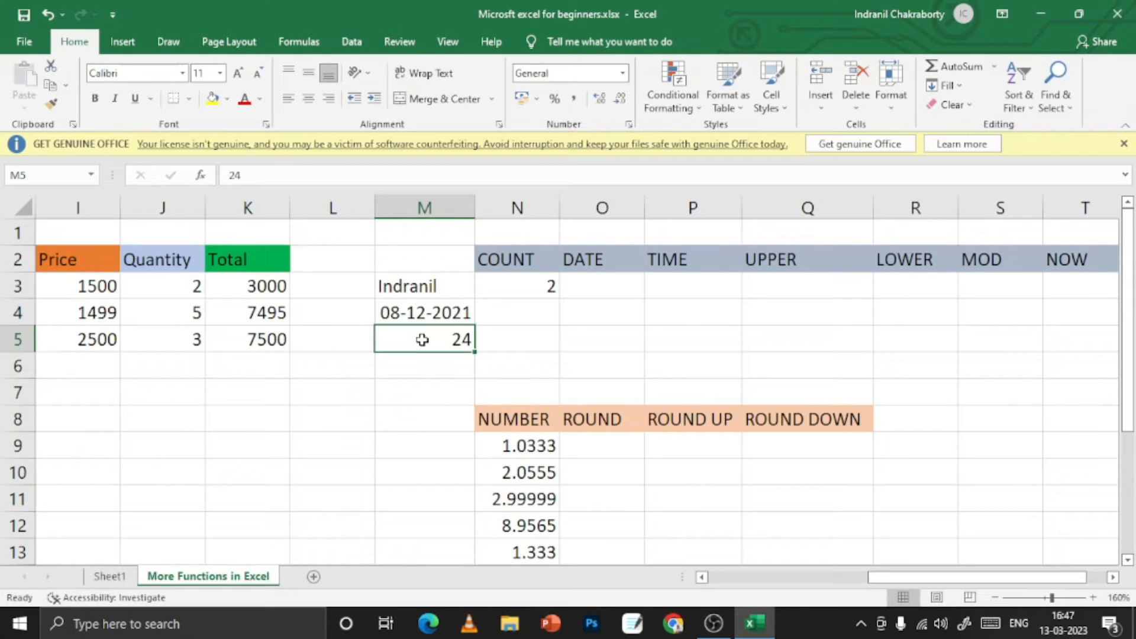
pyautogui.moveTo(417, 288); pyautogui.dragTo(426, 340)
pyautogui.click(442, 363)
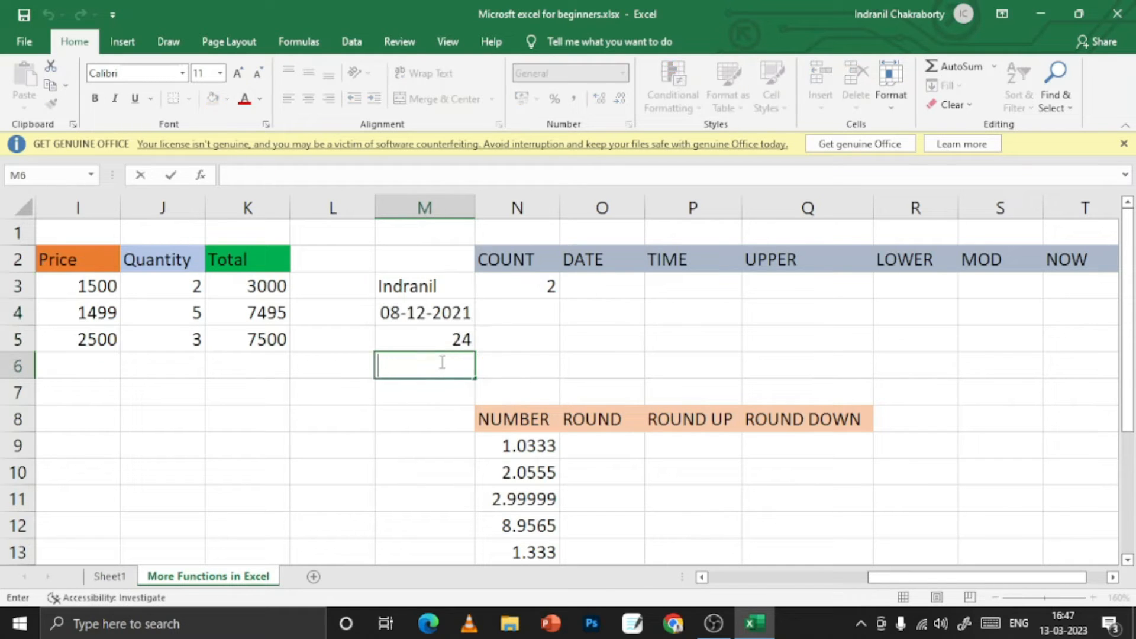
pyautogui.write('268')
pyautogui.press('Return')
pyautogui.click(441, 363)
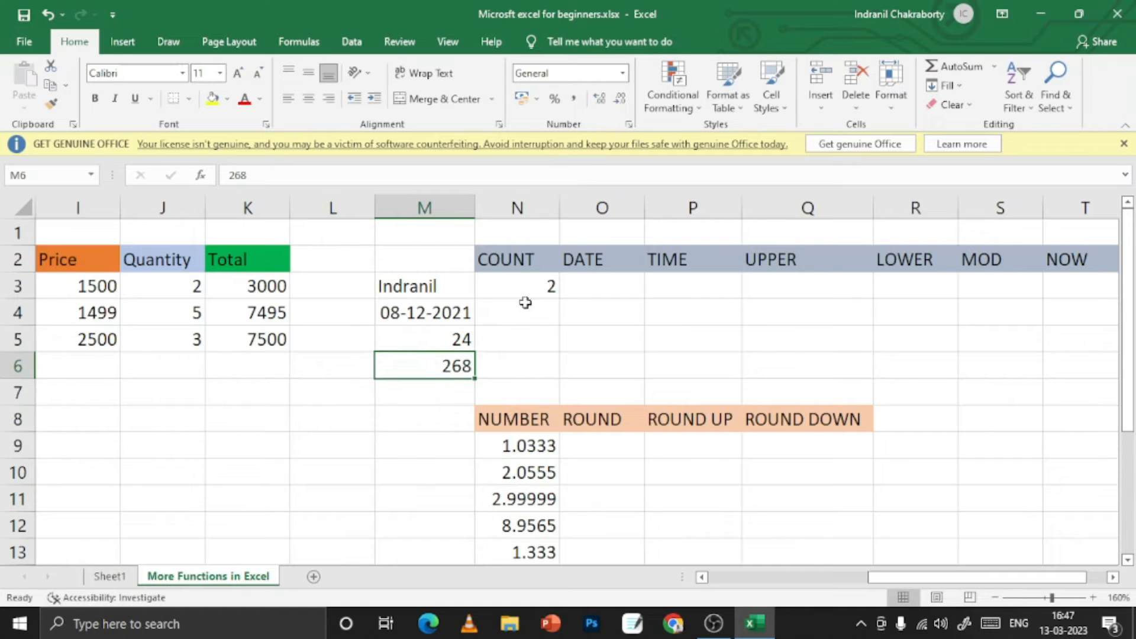
# - Extend the range of the COUNT formula in N3 to M3:M6
pyautogui.click(520, 286)
pyautogui.doubleClick(520, 285)
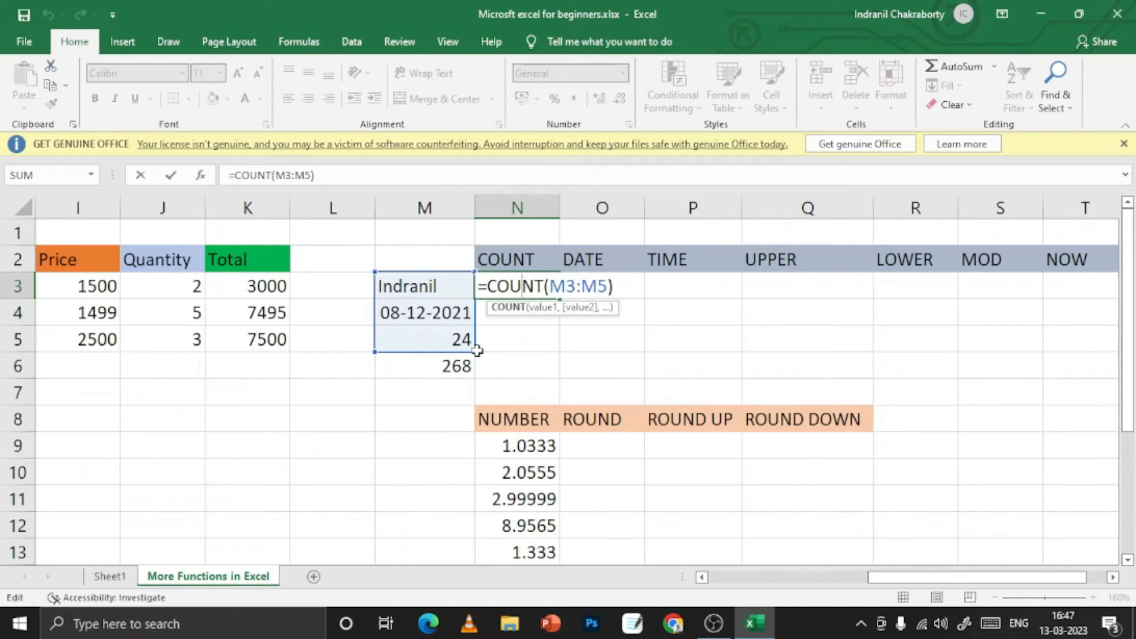
pyautogui.press('Return')
pyautogui.doubleClick(538, 287)
pyautogui.moveTo(474, 352); pyautogui.dragTo(474, 362)
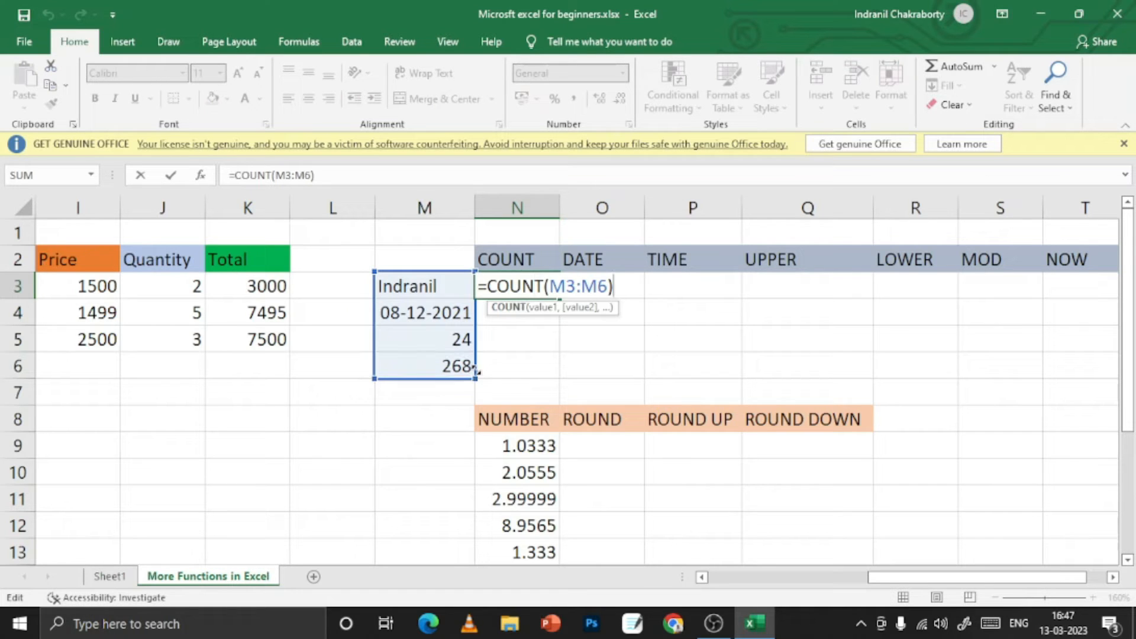
pyautogui.press('Return')
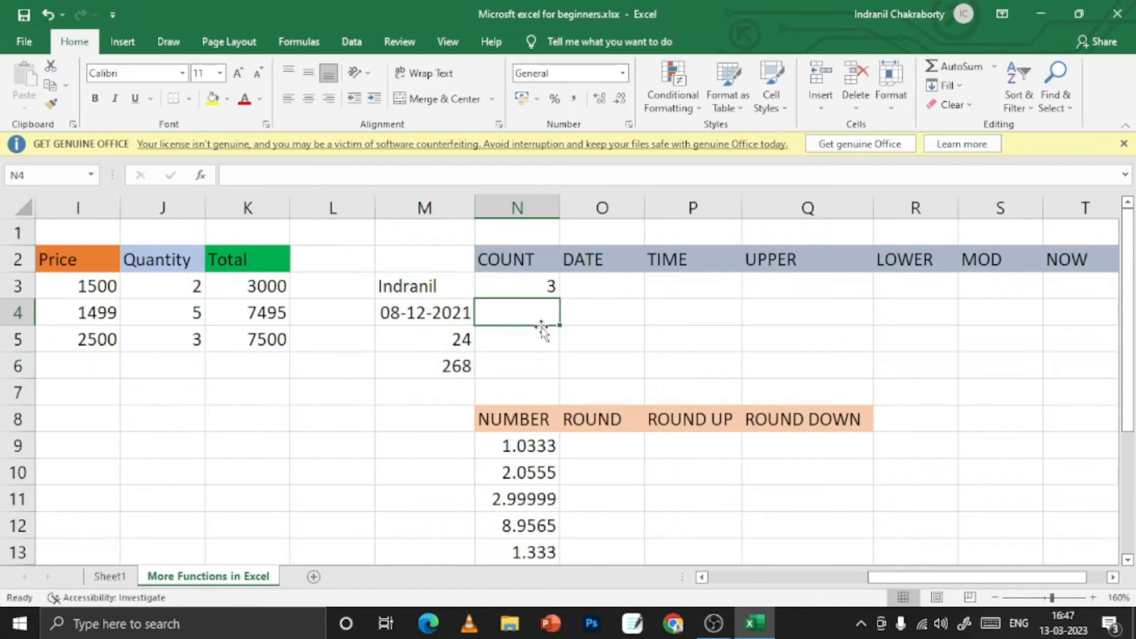
pyautogui.click(533, 282)
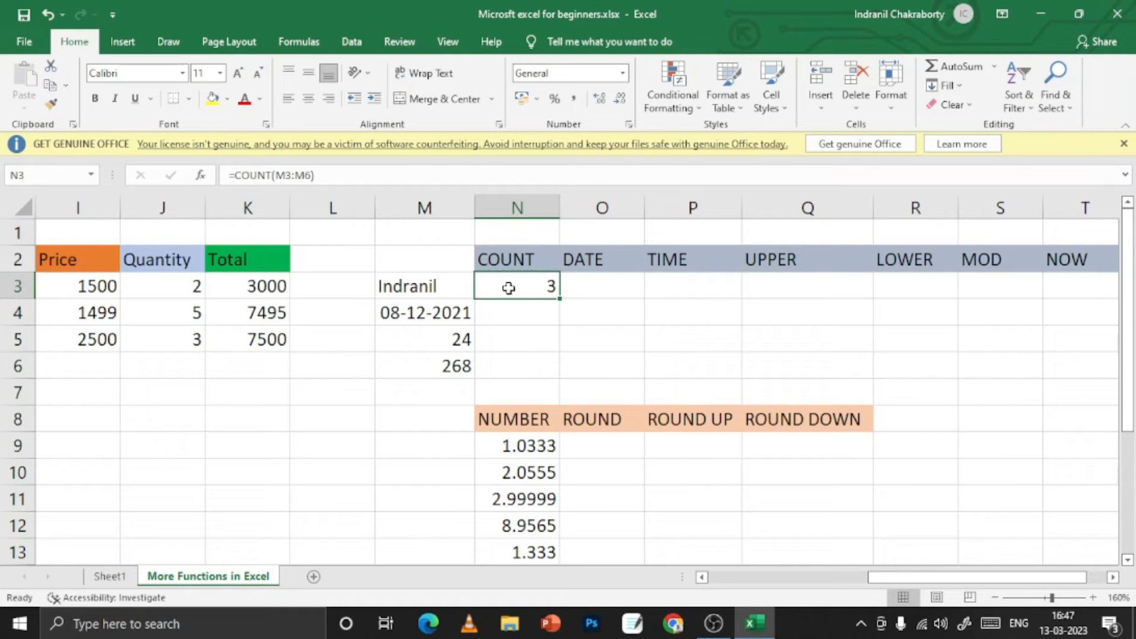
pyautogui.click(643, 291)
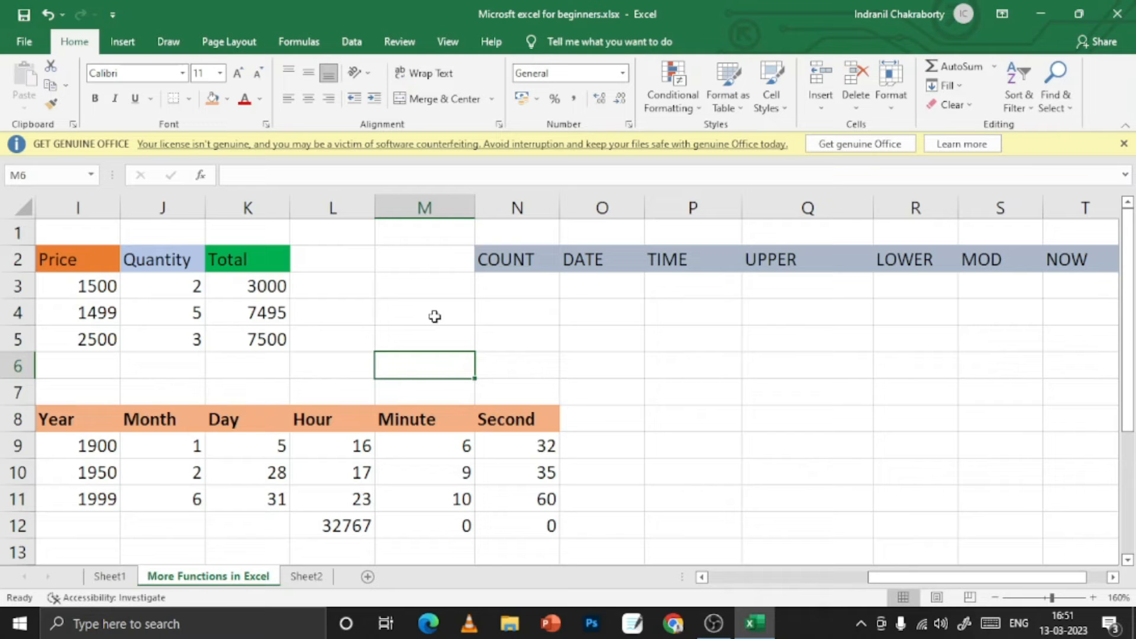
# - Review the function headings from DATE to MOD and the date and time table starting in row 8
pyautogui.moveTo(579, 259); pyautogui.dragTo(1013, 261)
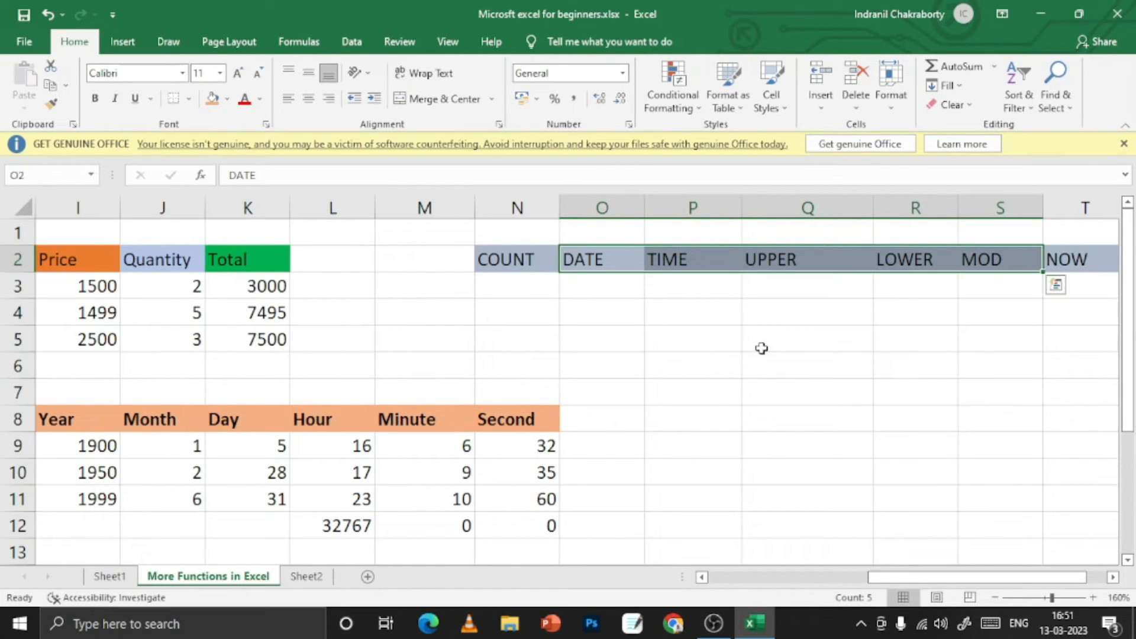
pyautogui.click(657, 336)
pyautogui.click(603, 263)
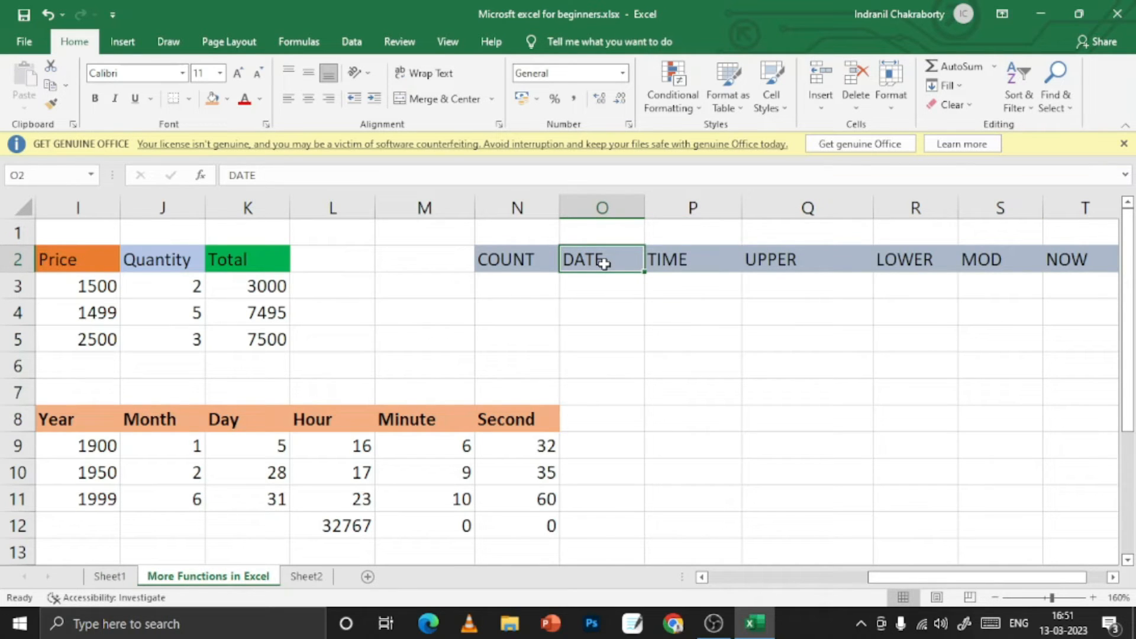
pyautogui.moveTo(90, 422); pyautogui.dragTo(428, 485)
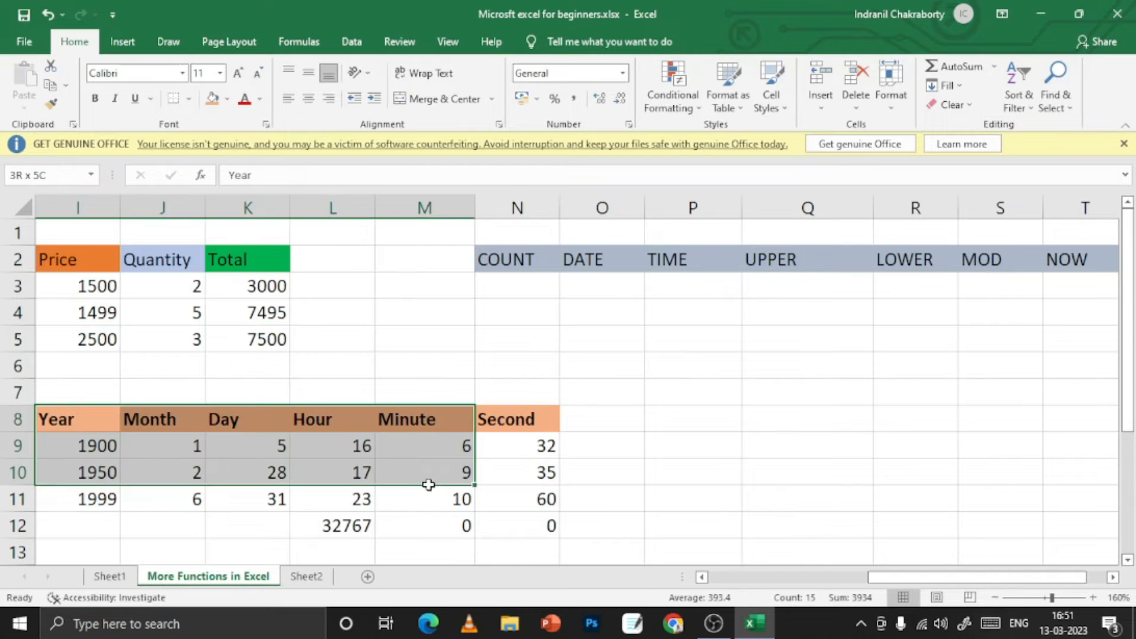
pyautogui.click(370, 524)
# - Give the Hour, Minute and Second headings in L8:N8 a dark gray fill and yellow font colour
pyautogui.moveTo(315, 419); pyautogui.dragTo(524, 408)
pyautogui.click(228, 100)
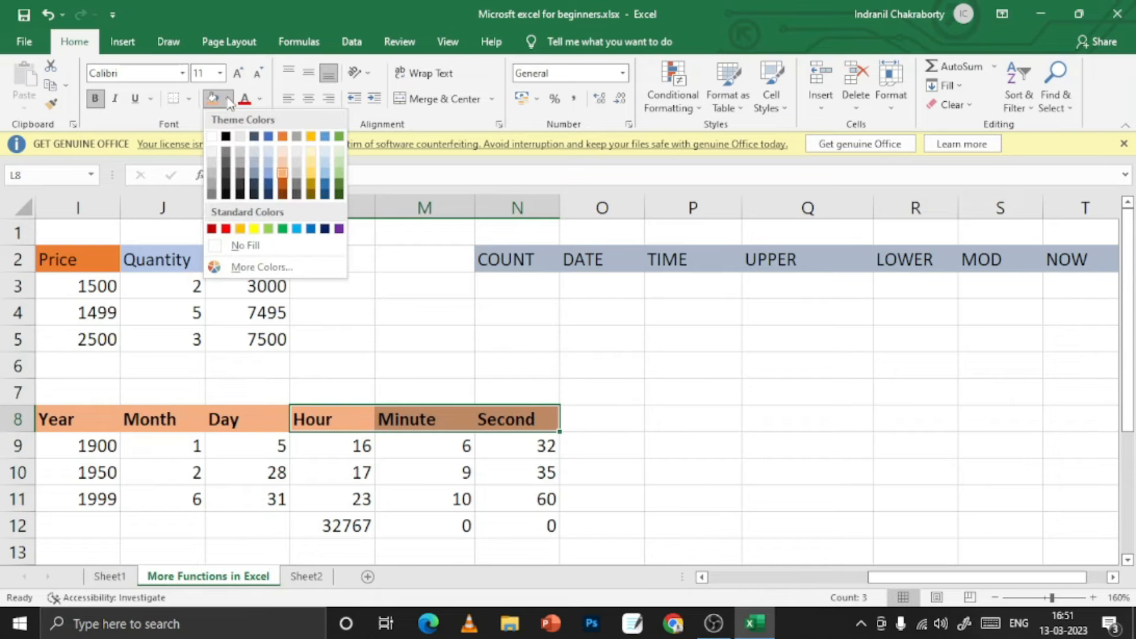
pyautogui.click(228, 152)
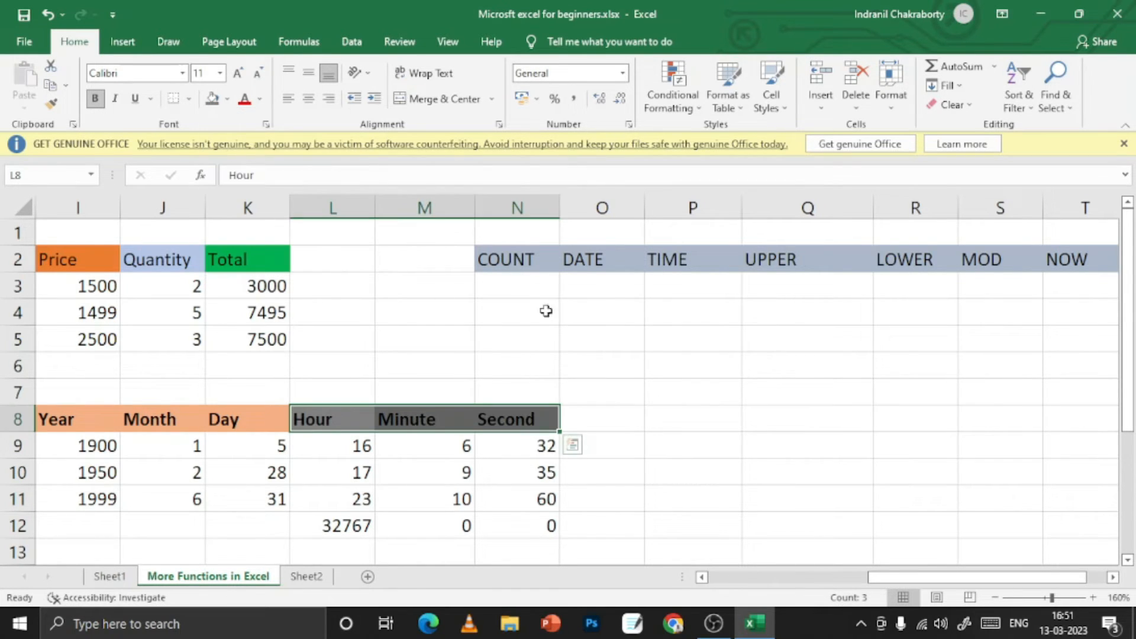
pyautogui.click(260, 99)
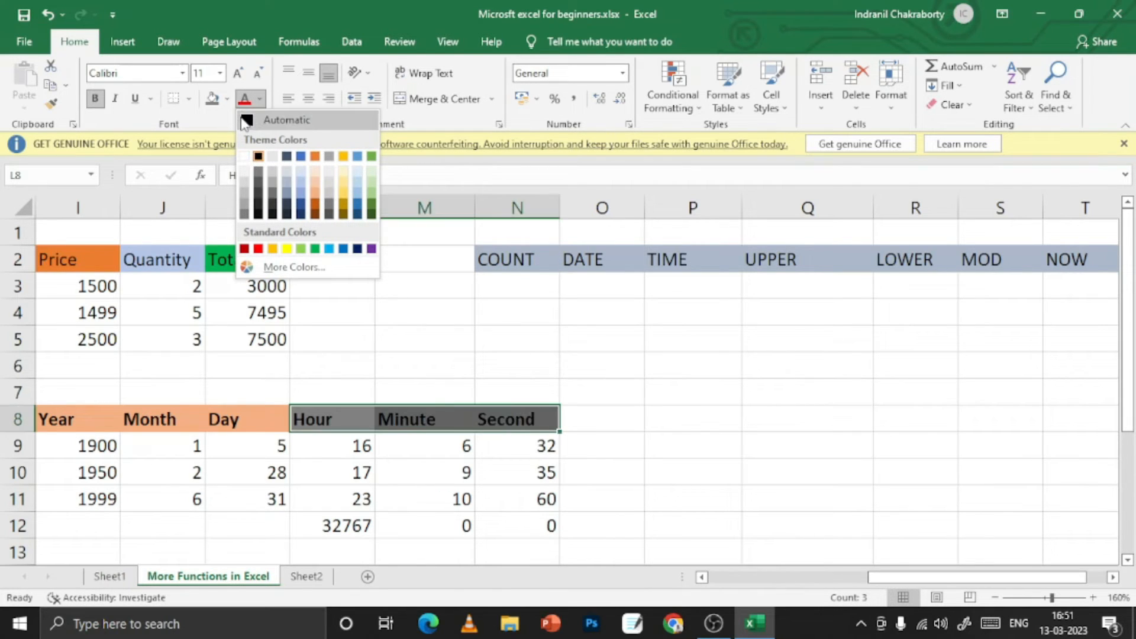
pyautogui.click(287, 249)
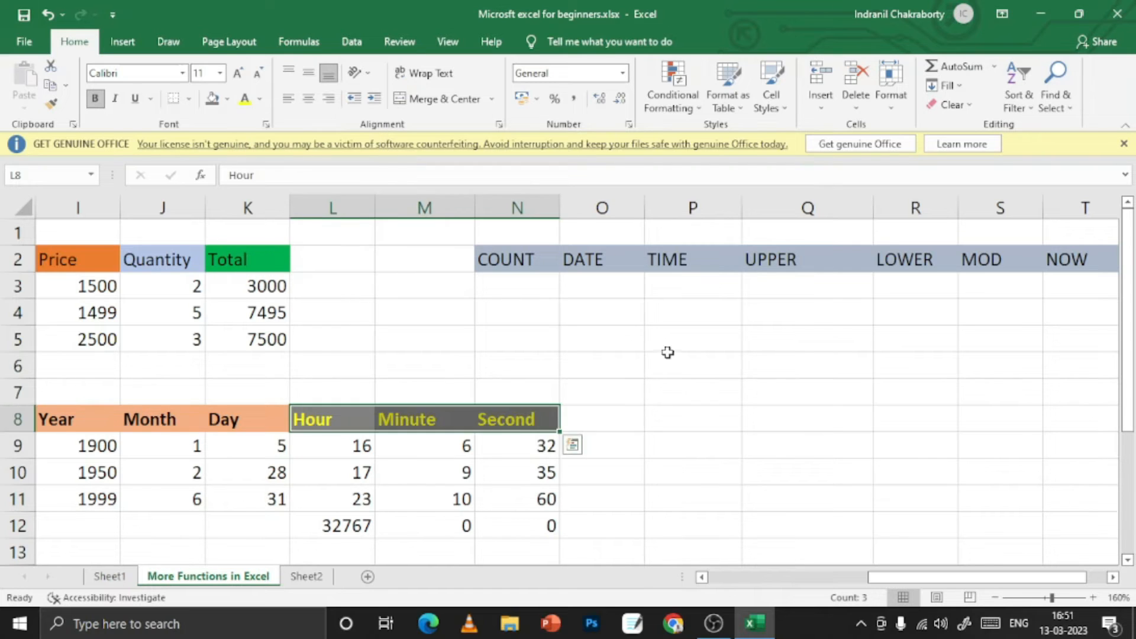
pyautogui.click(669, 356)
pyautogui.click(599, 346)
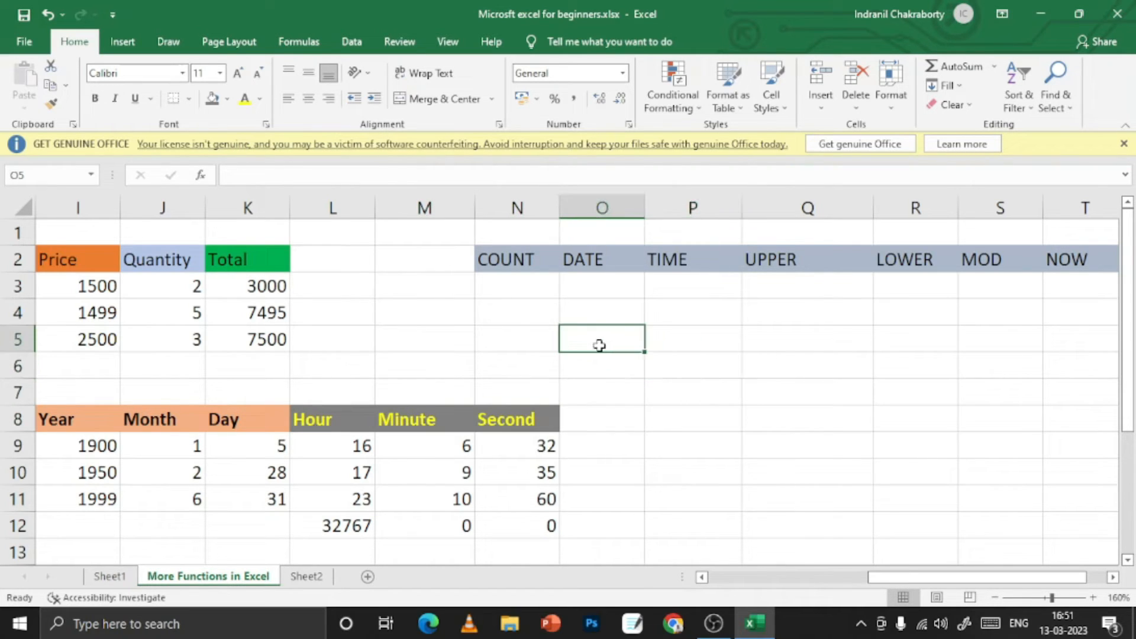
# - Build a date in cell O3 from the first row's year, month and day with =DATE(I9,J9,K9)
pyautogui.click(583, 289)
pyautogui.doubleClick(584, 289)
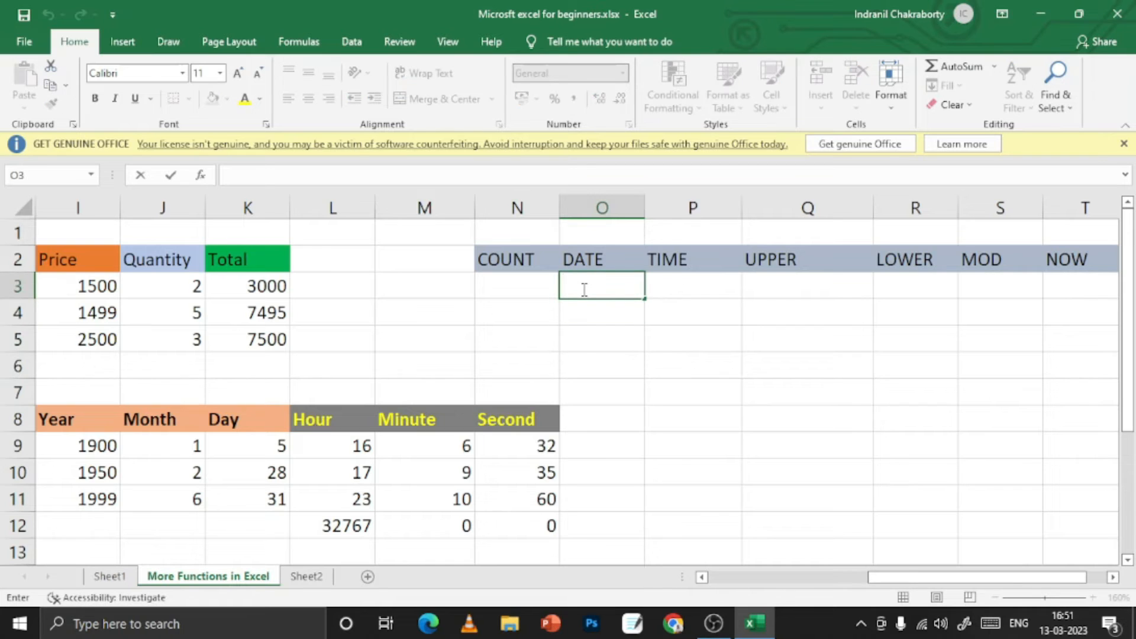
pyautogui.write('=')
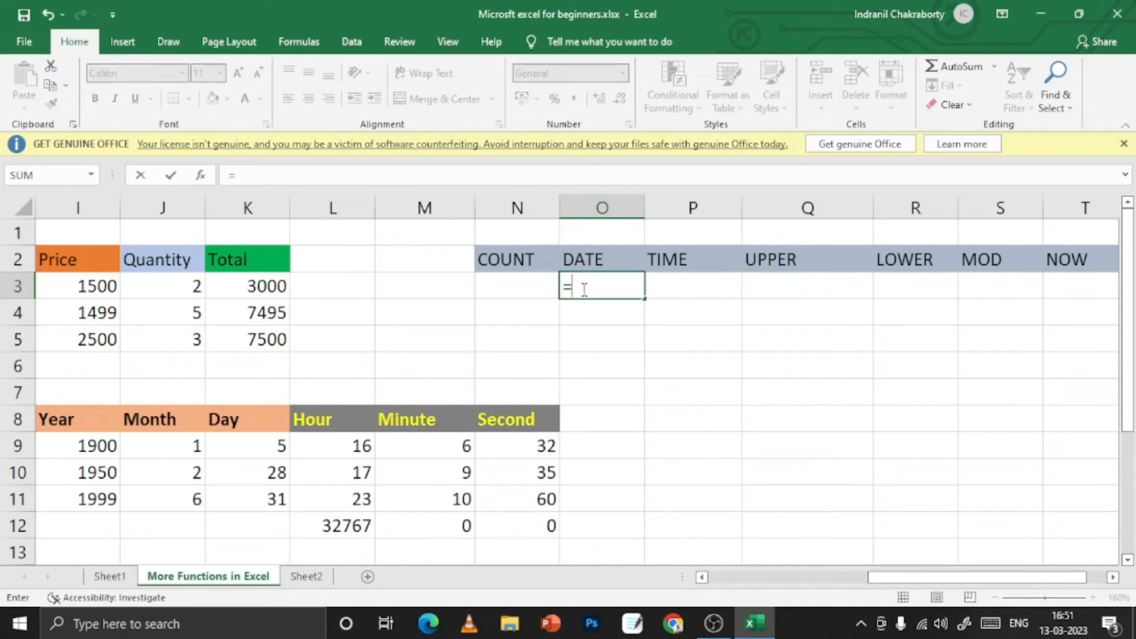
pyautogui.write('date')
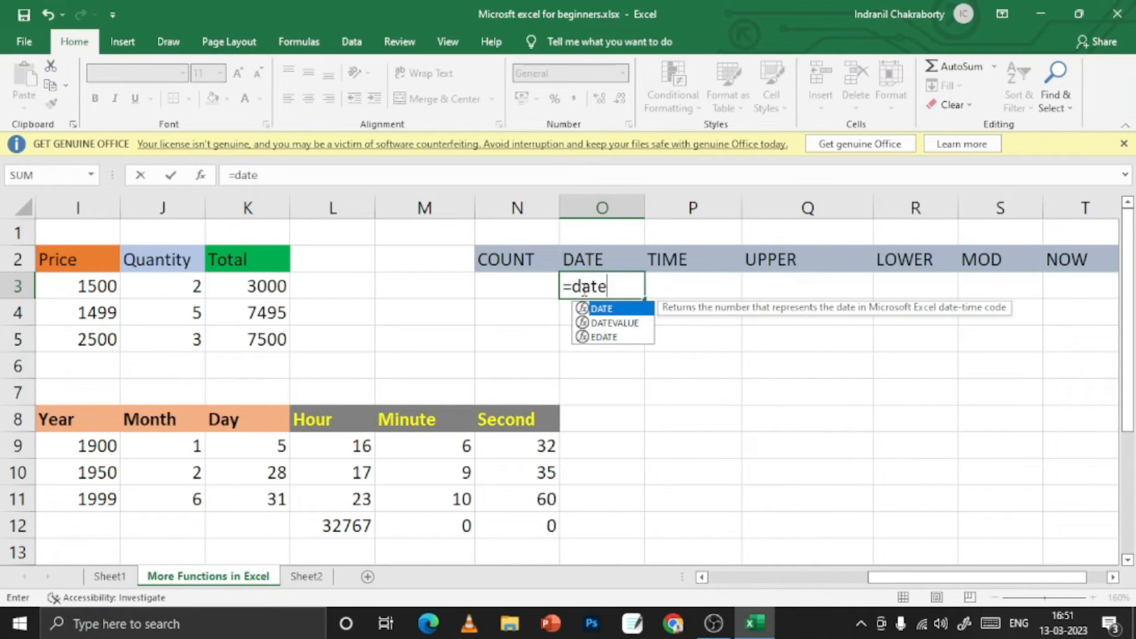
pyautogui.write('(')
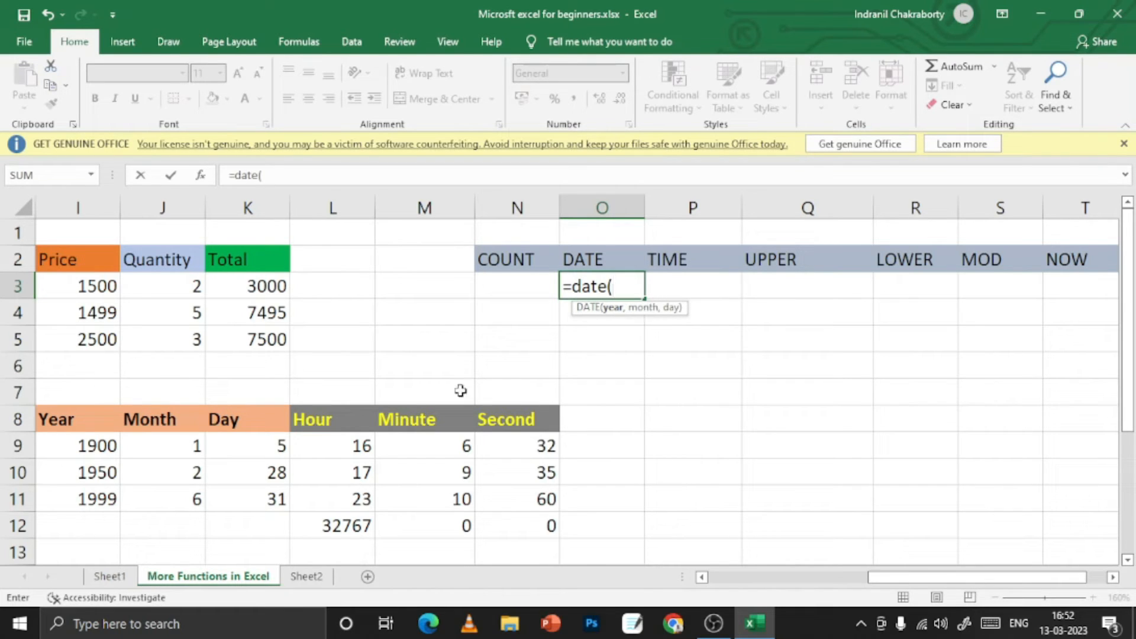
pyautogui.click(93, 445)
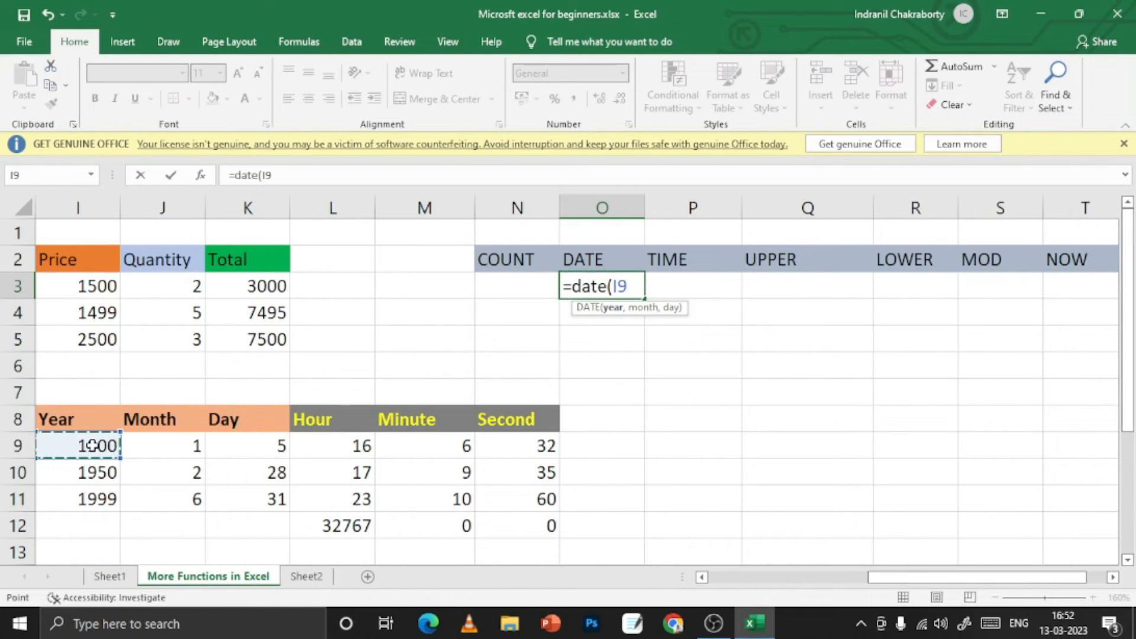
pyautogui.write(',')
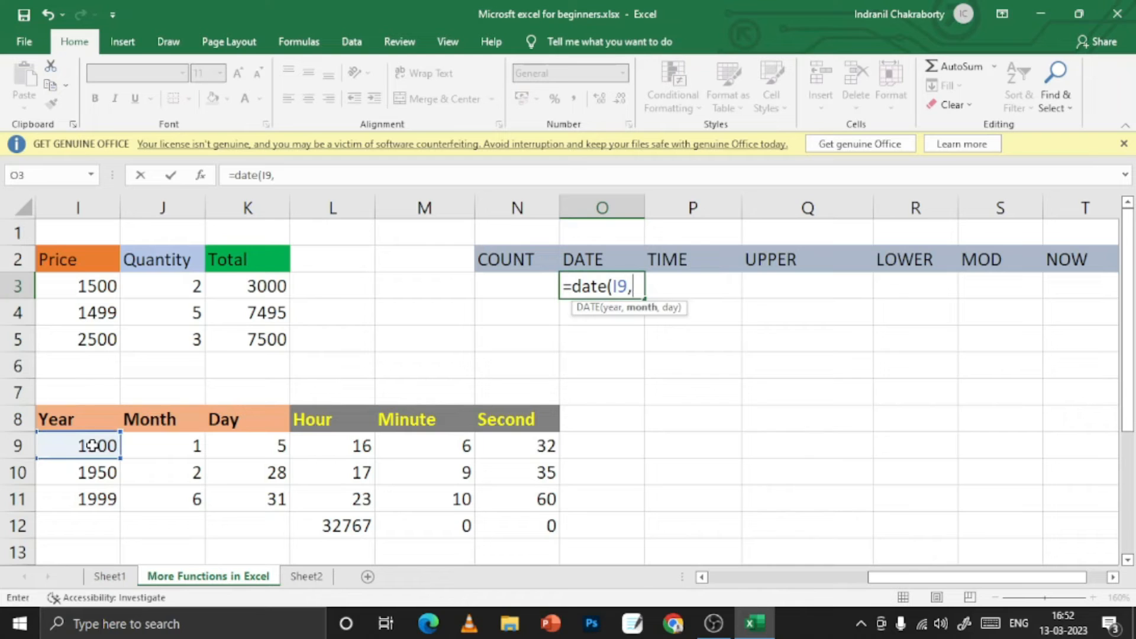
pyautogui.click(149, 451)
pyautogui.write(',')
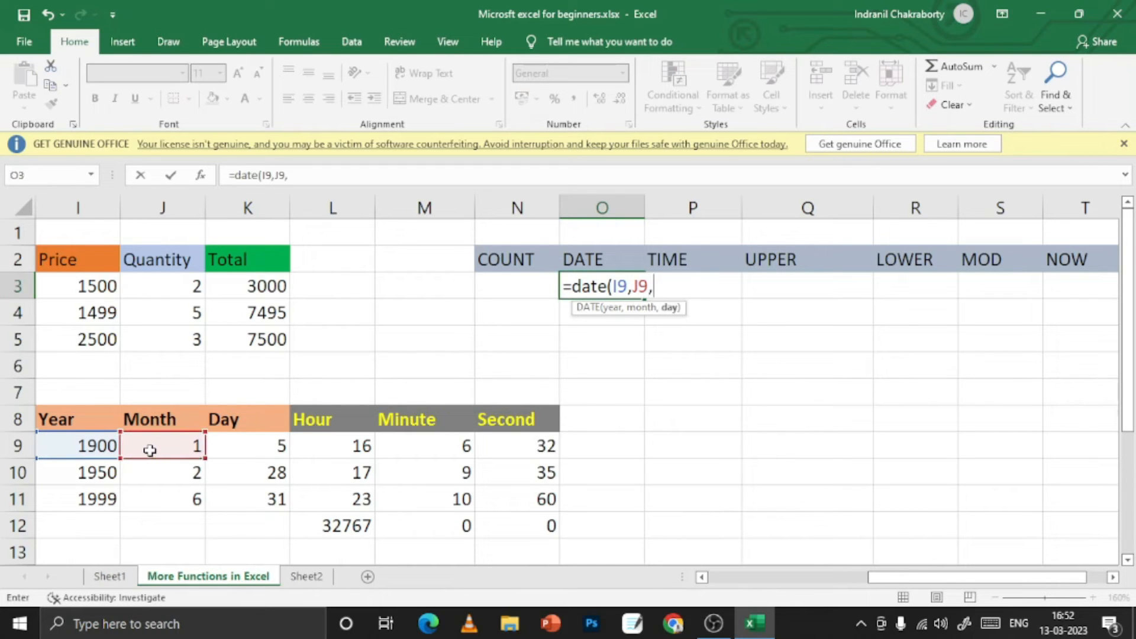
pyautogui.click(266, 440)
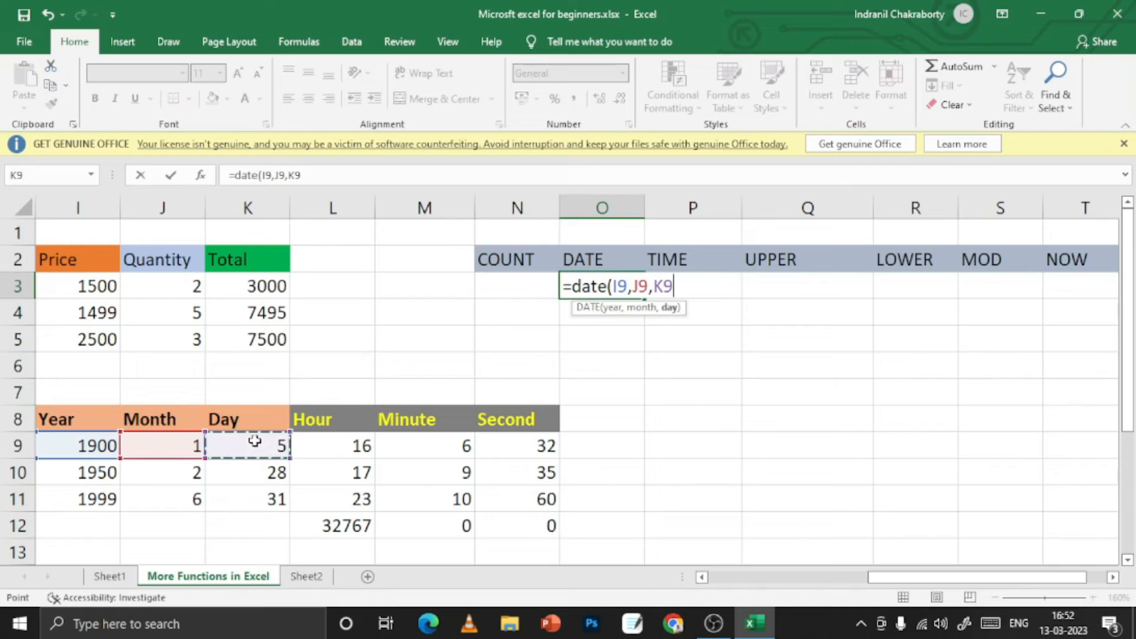
pyautogui.write(')')
pyautogui.press('Return')
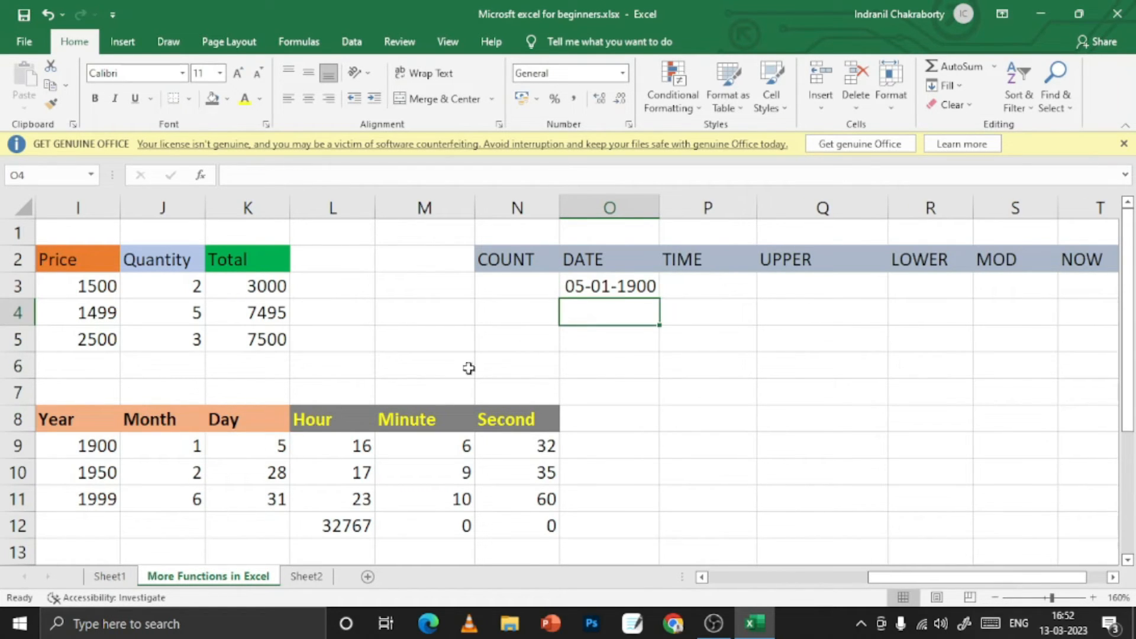
# - Try the General and Time number formats on the date in O3, and undo both format changes
pyautogui.click(627, 287)
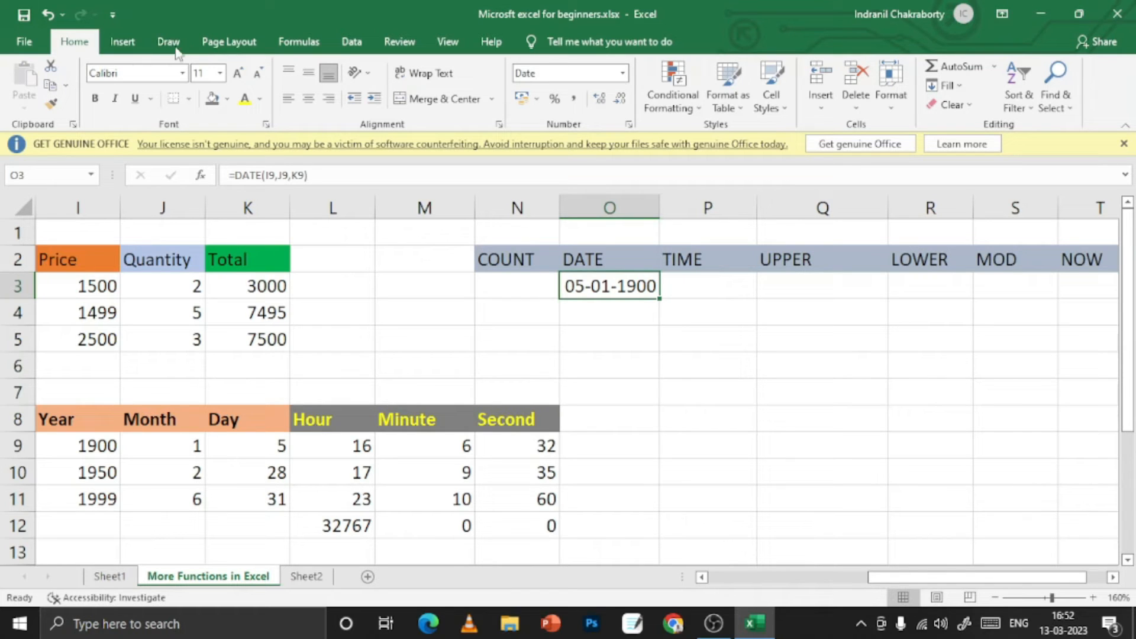
pyautogui.click(623, 74)
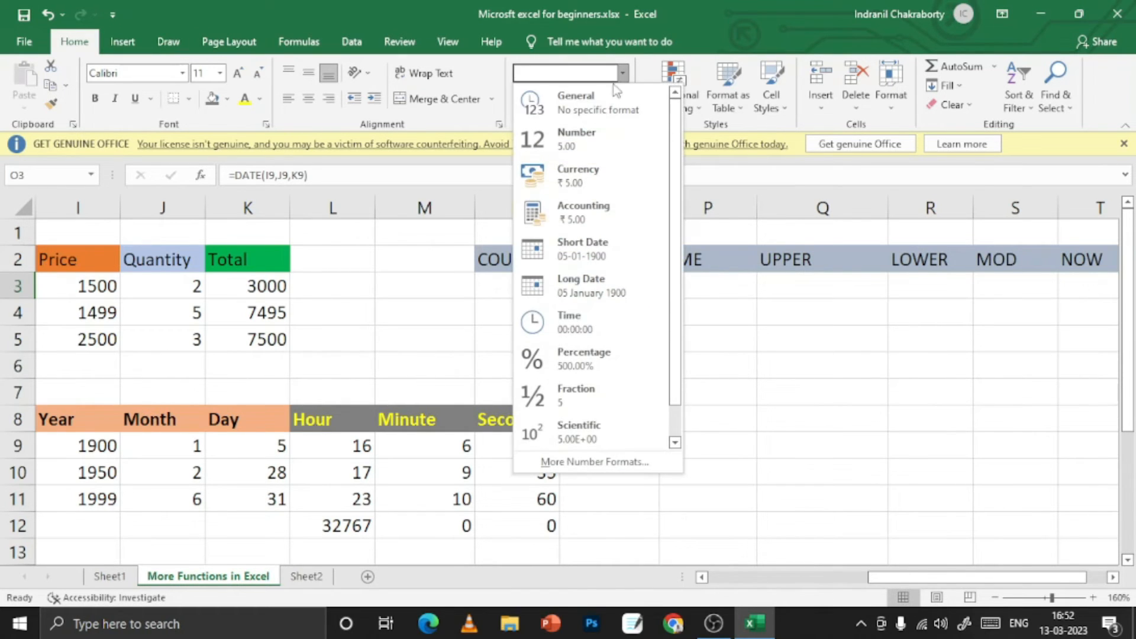
pyautogui.click(586, 116)
pyautogui.click(624, 73)
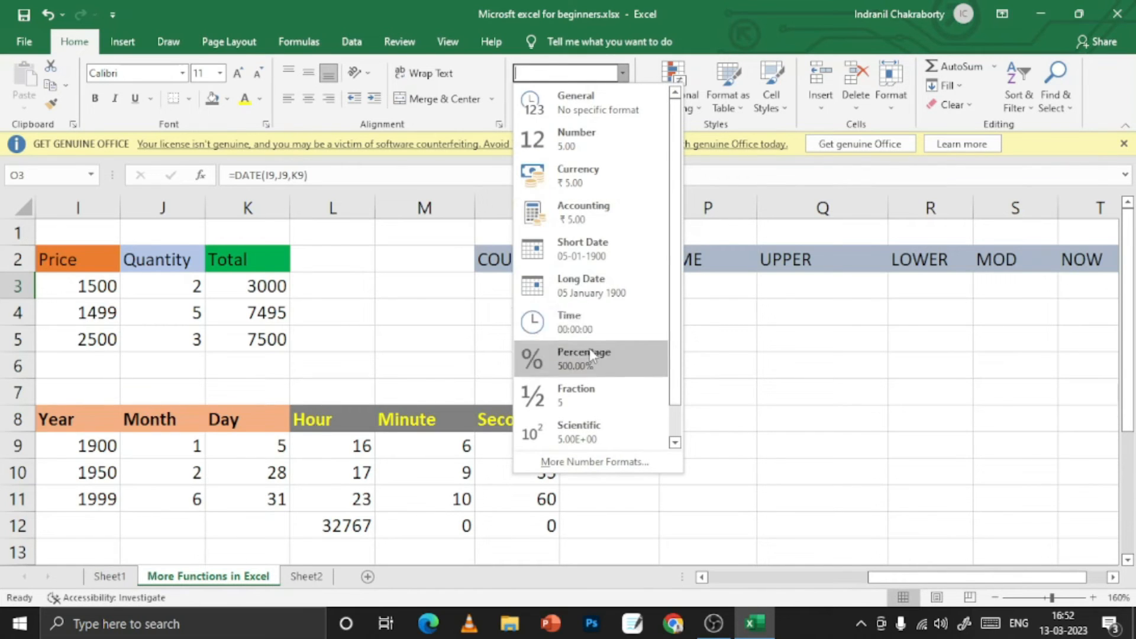
pyautogui.click(583, 323)
pyautogui.hotkey('ctrl', 'z')
pyautogui.hotkey('ctrl', 'z')
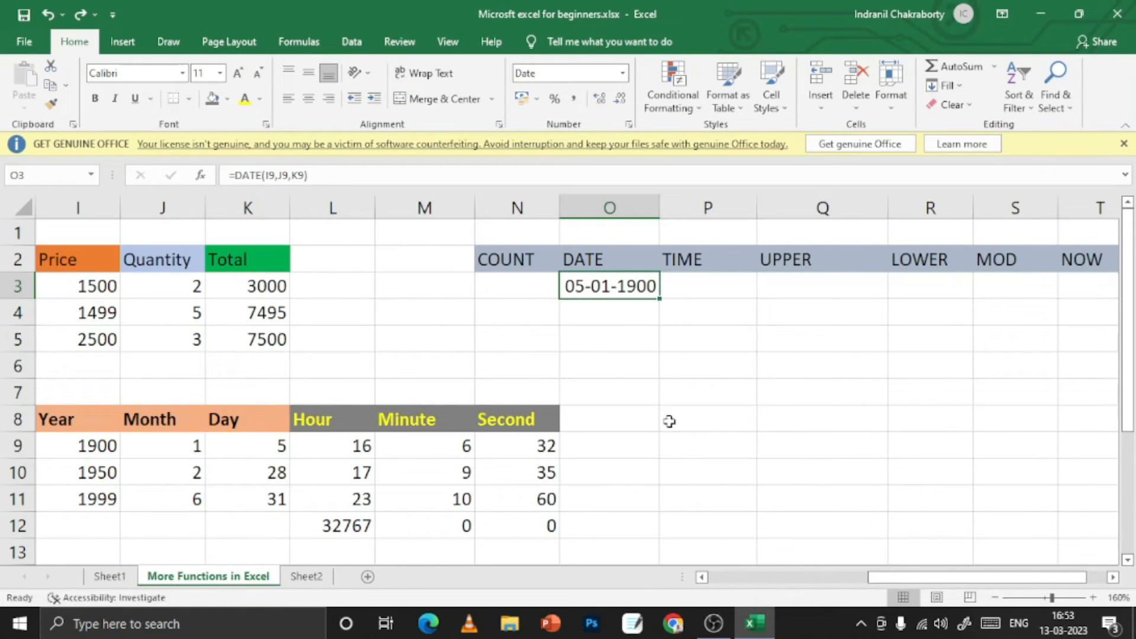
# - Build a date in cell O4 from the third data row's year, month and day with =DATE(I11,J11,K11)
pyautogui.click(592, 312)
pyautogui.doubleClick(592, 312)
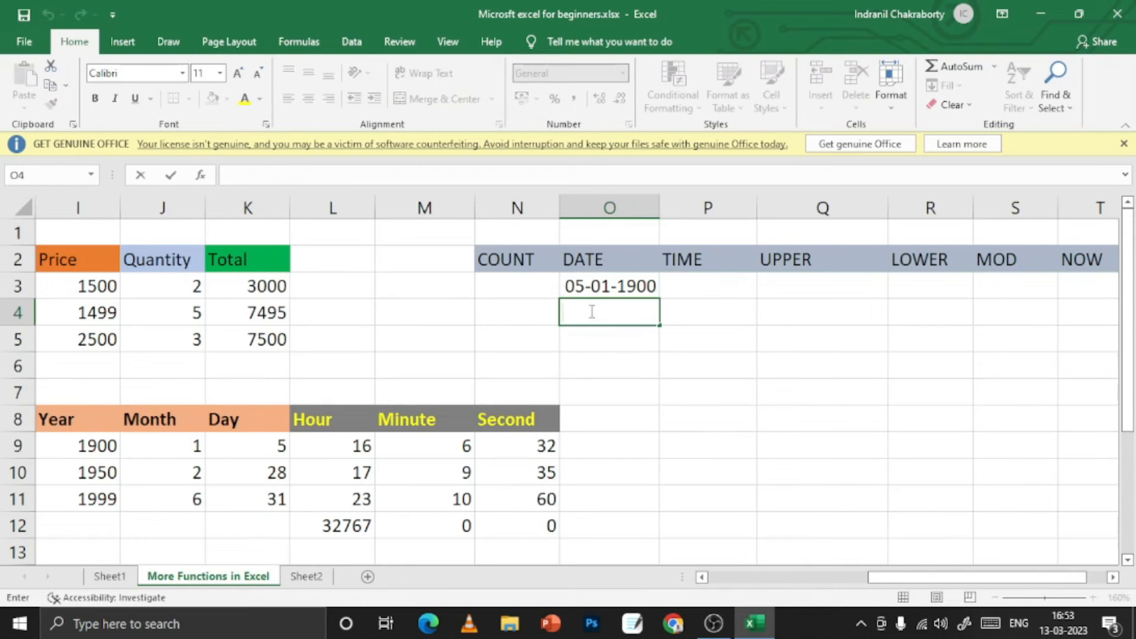
pyautogui.write('=')
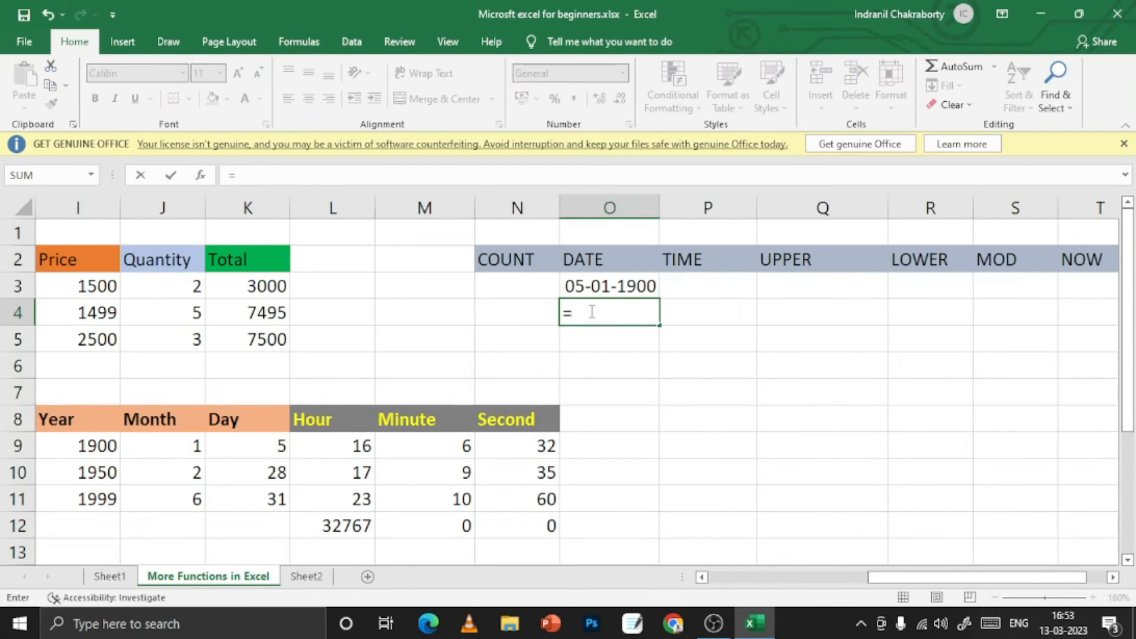
pyautogui.write('date')
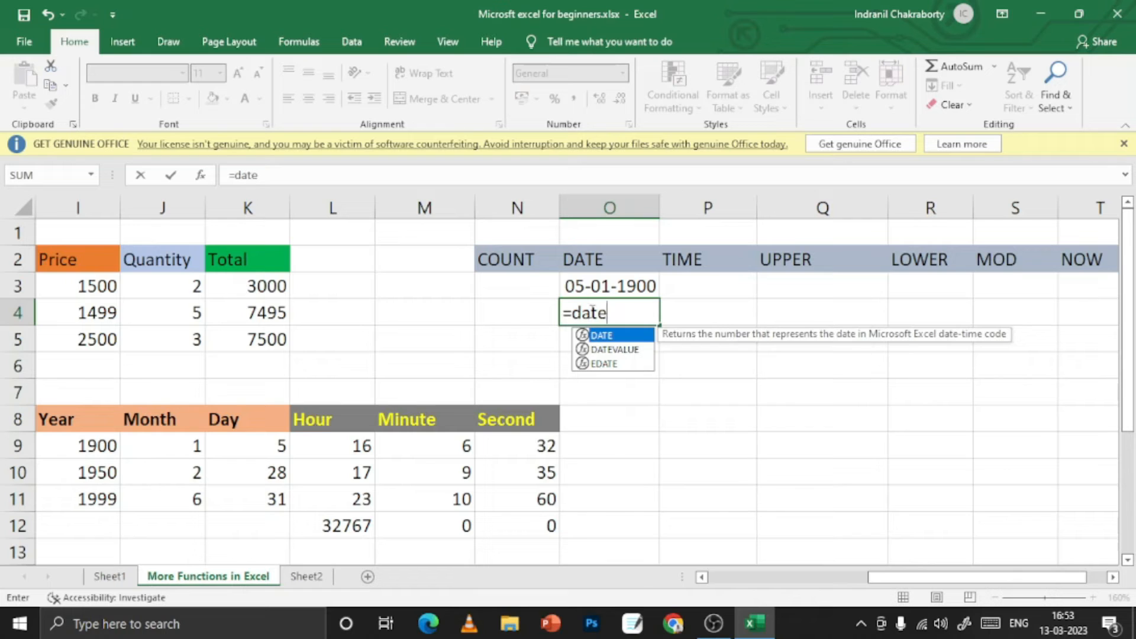
pyautogui.write('(')
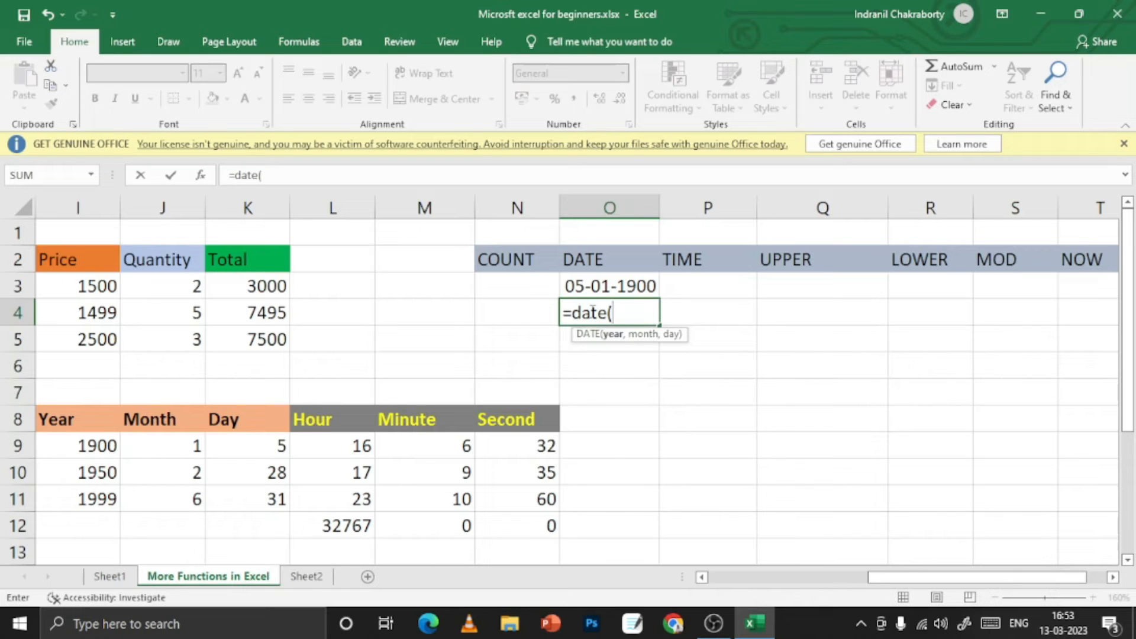
pyautogui.click(99, 498)
pyautogui.write(',')
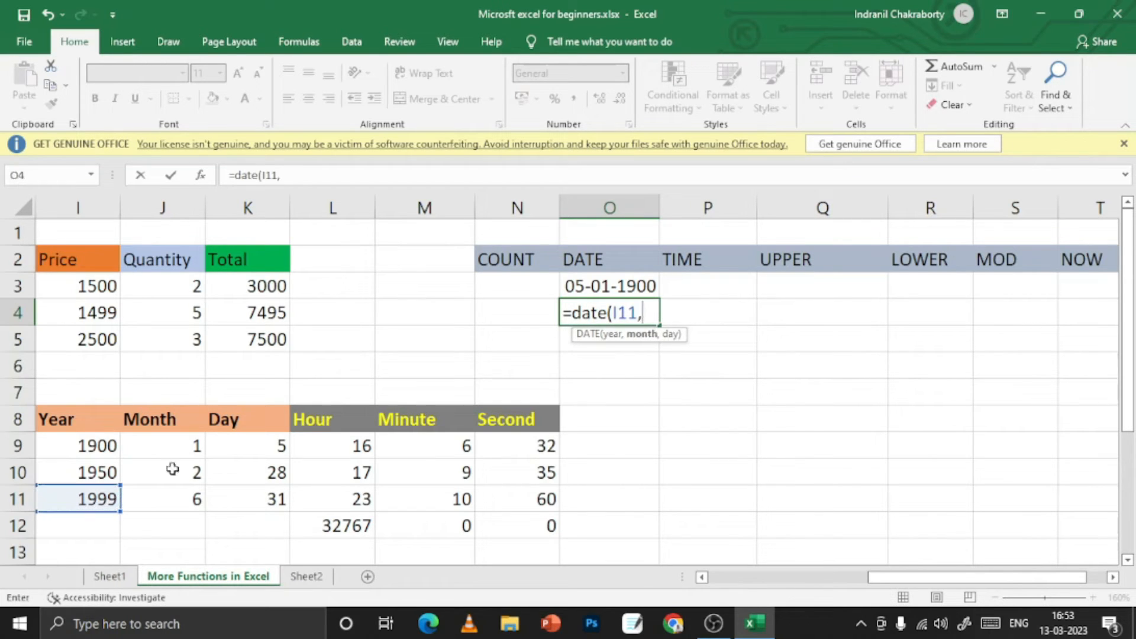
pyautogui.click(165, 495)
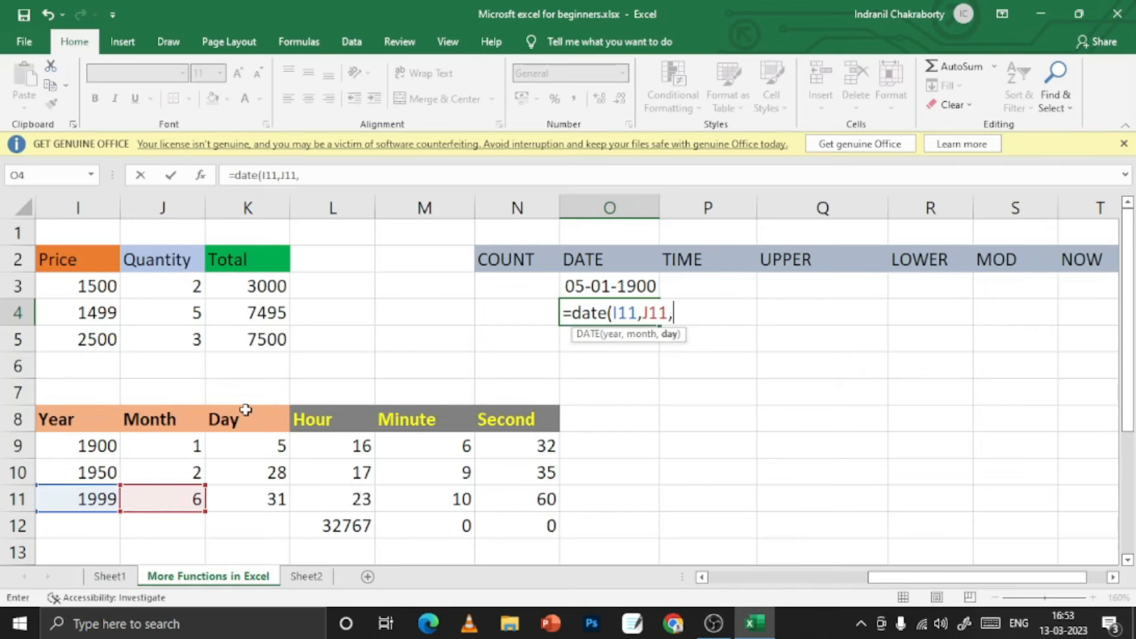
pyautogui.write(',')
pyautogui.click(244, 499)
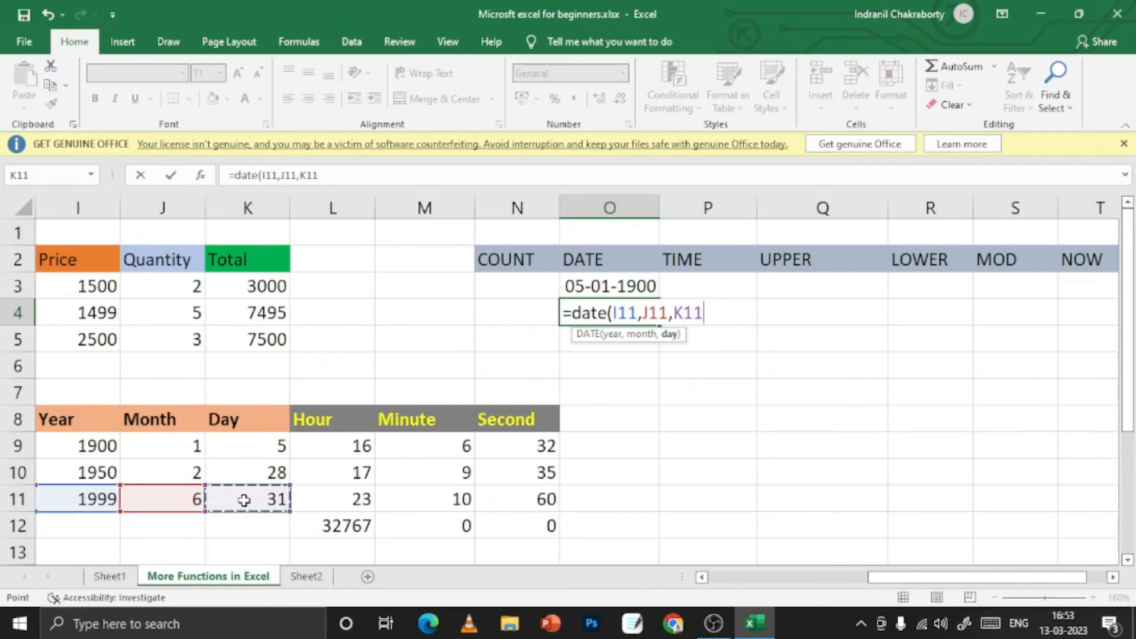
pyautogui.write(')')
pyautogui.press('Return')
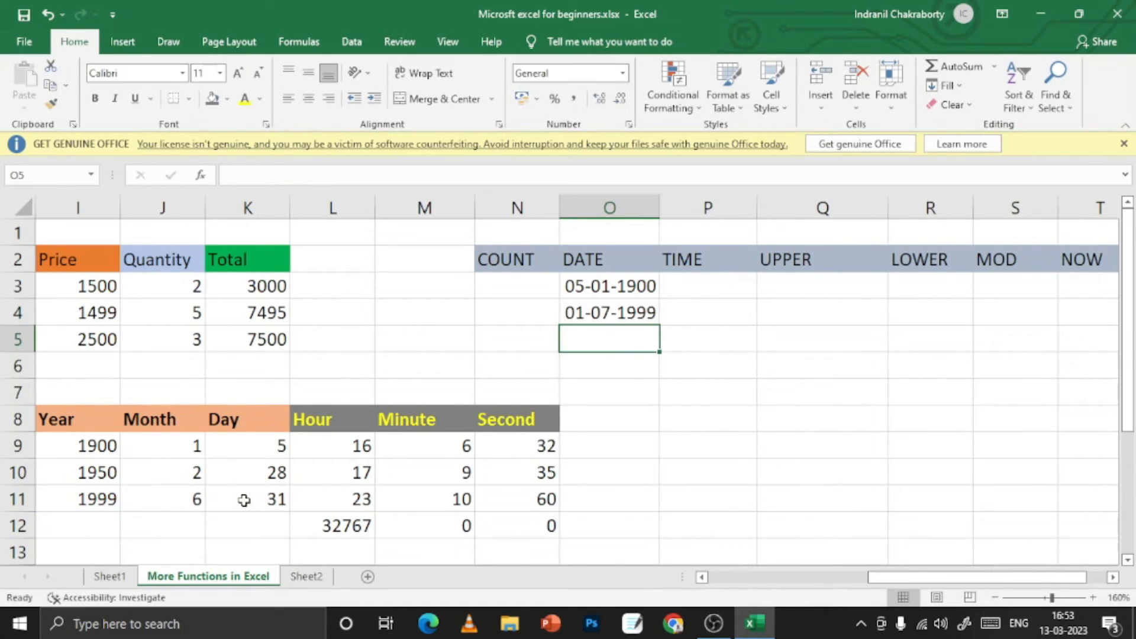
pyautogui.click(598, 317)
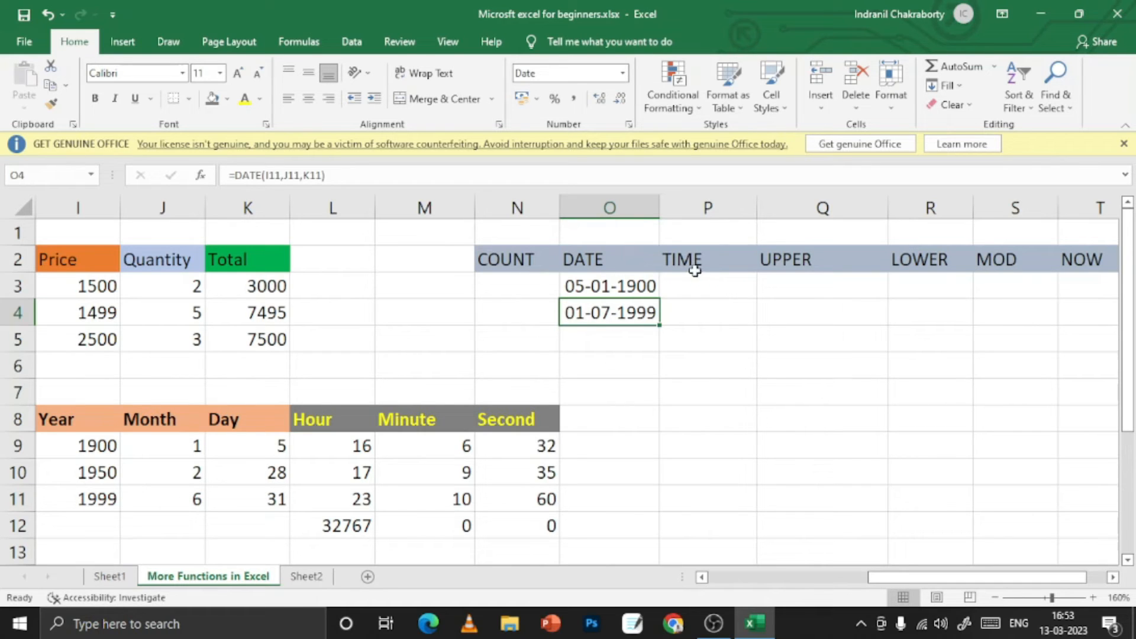
# - Build a time in cell P3 from the first row's hour, minute and second with =TIME(L9,M9,N9), and compare it with its source cells
pyautogui.click(698, 293)
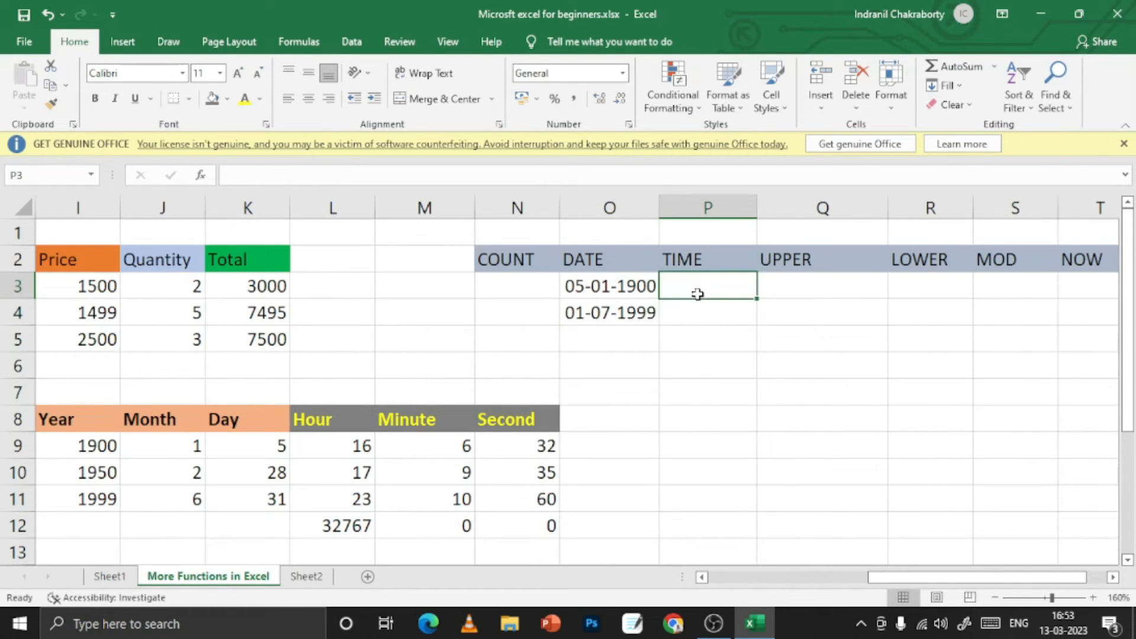
pyautogui.doubleClick(698, 294)
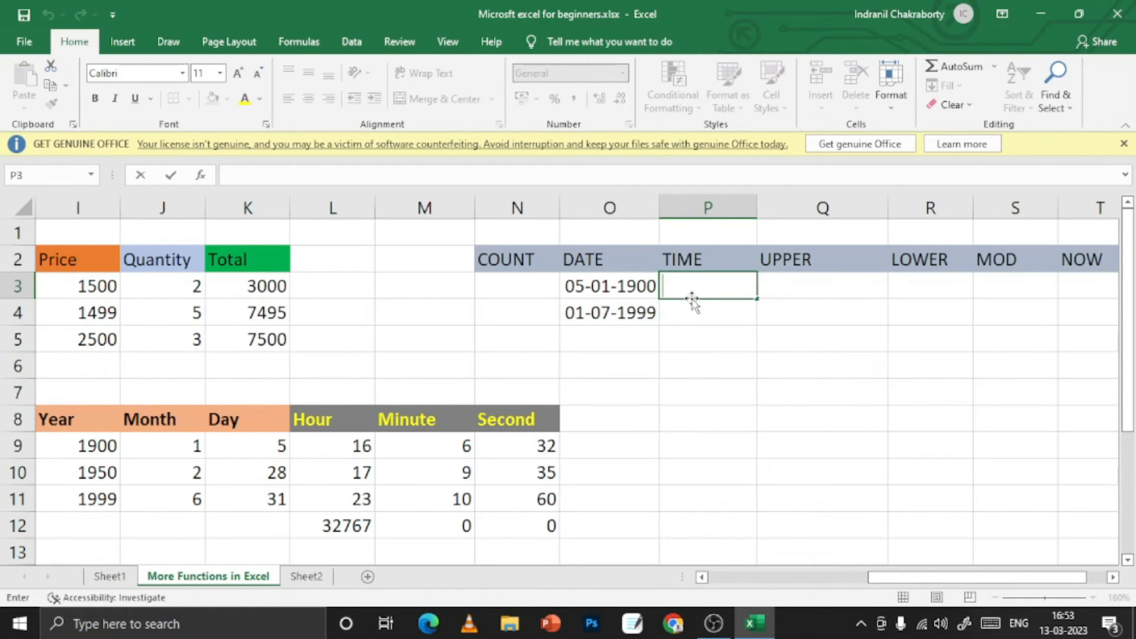
pyautogui.write('=time')
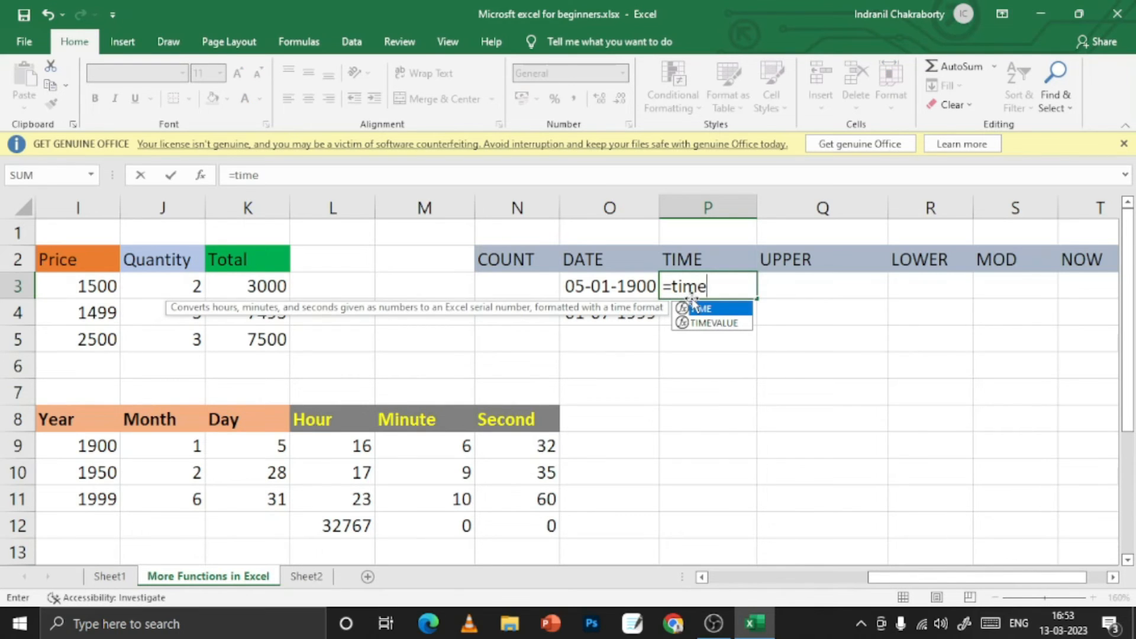
pyautogui.write('(')
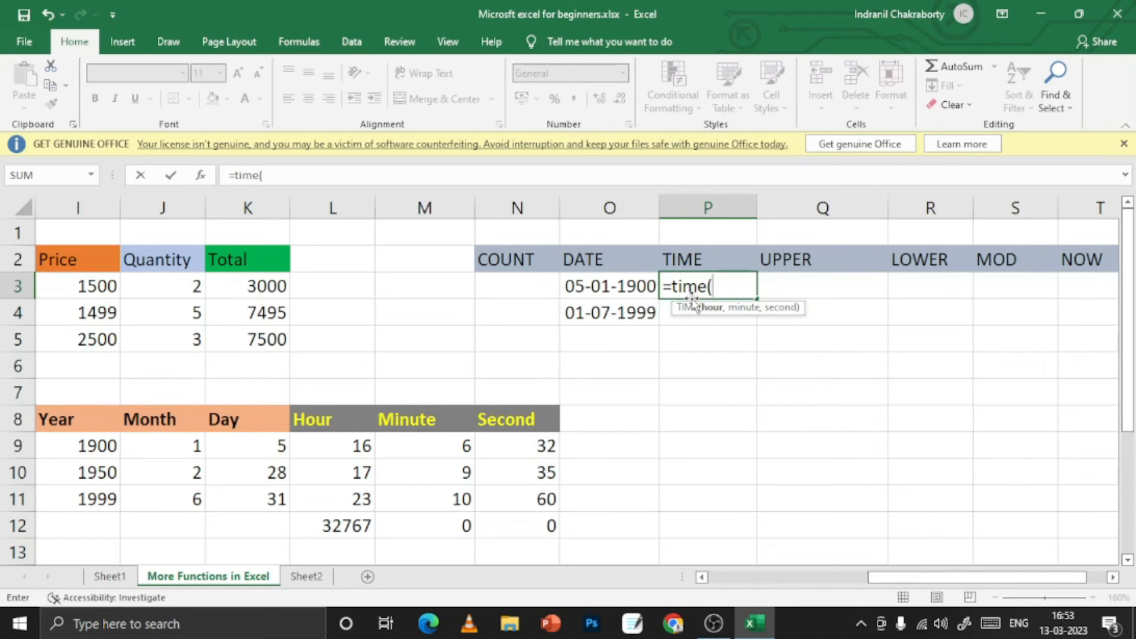
pyautogui.click(350, 446)
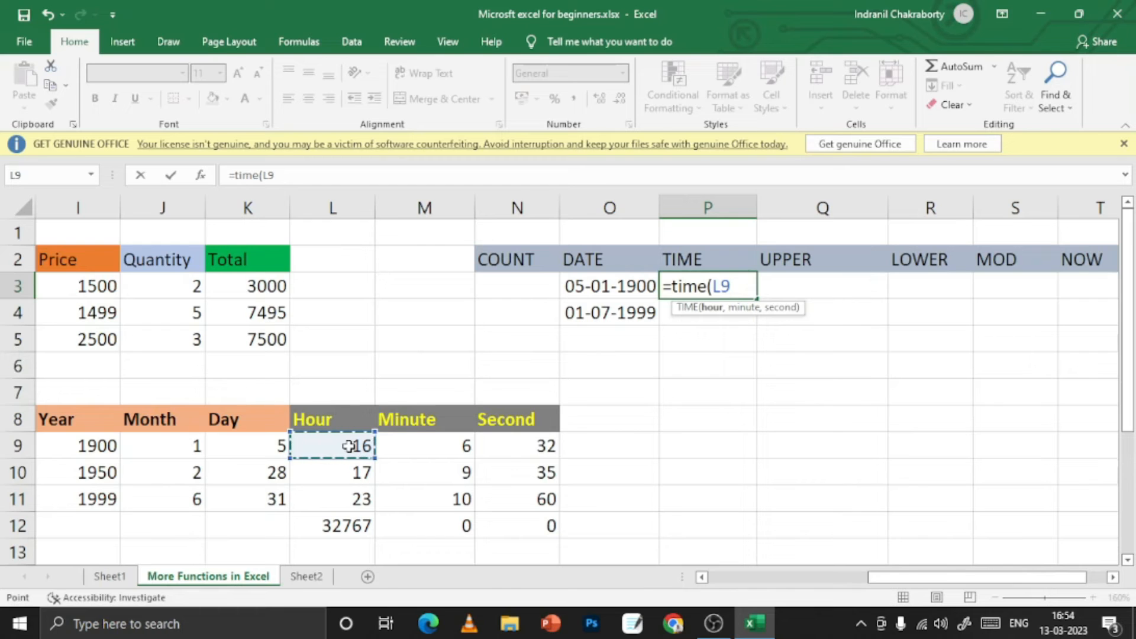
pyautogui.write(',')
pyautogui.click(423, 446)
pyautogui.write(',')
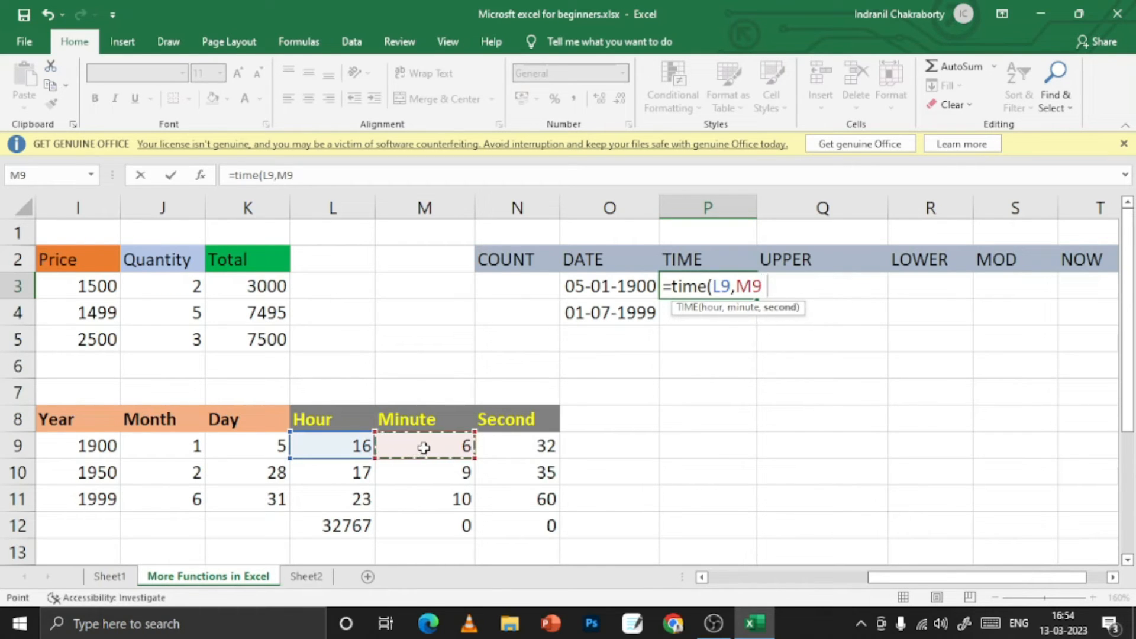
pyautogui.click(504, 444)
pyautogui.write(')')
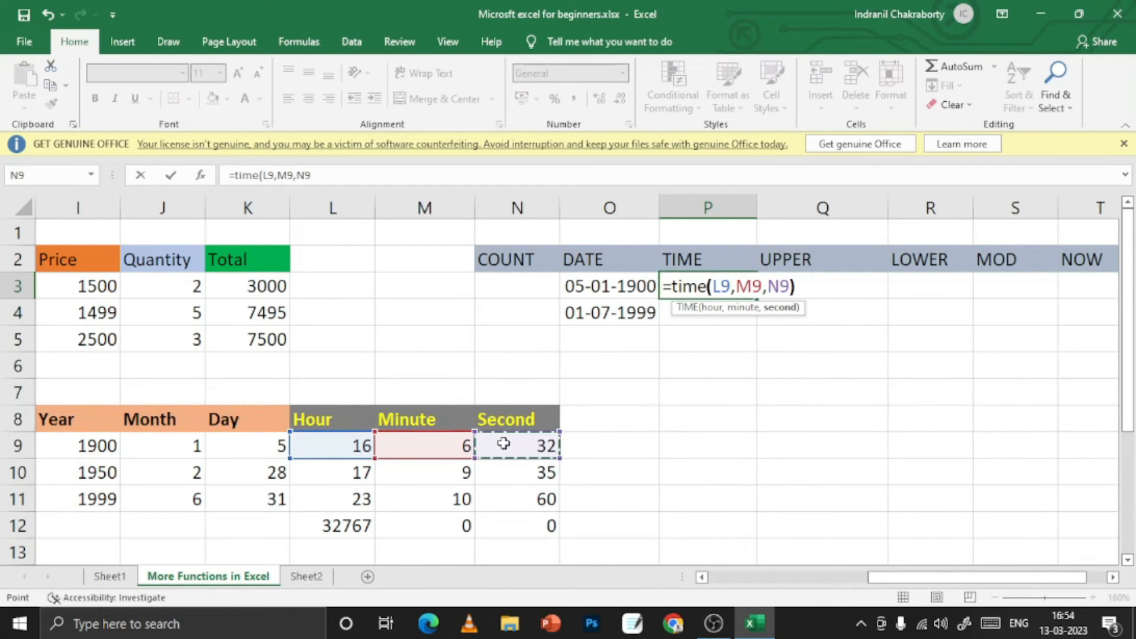
pyautogui.press('Return')
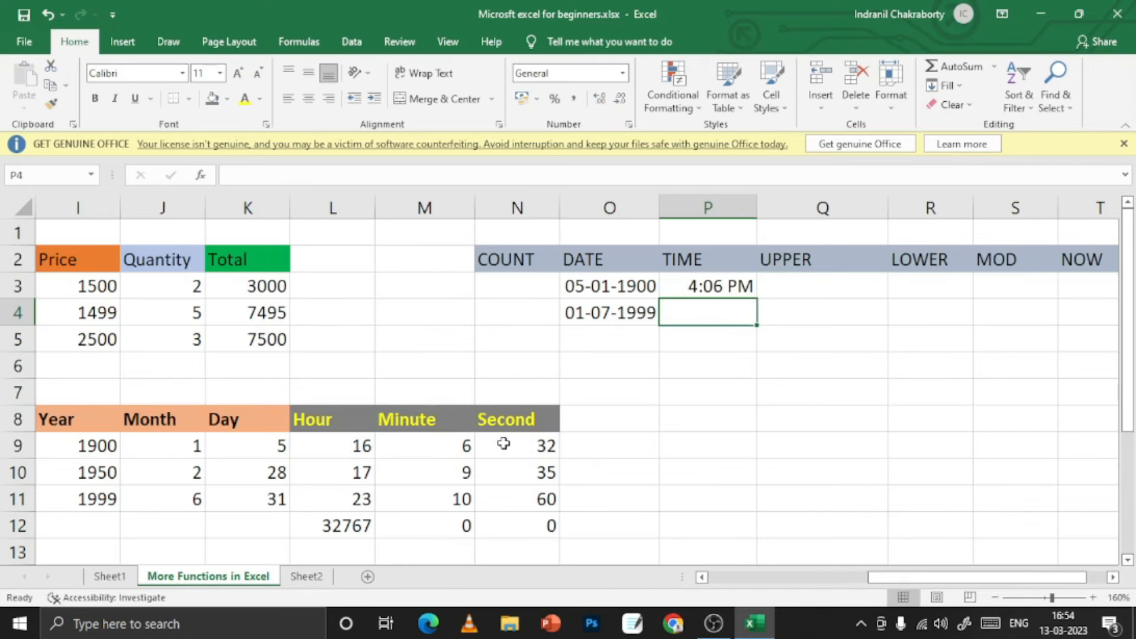
pyautogui.click(713, 287)
pyautogui.moveTo(343, 444); pyautogui.dragTo(535, 444)
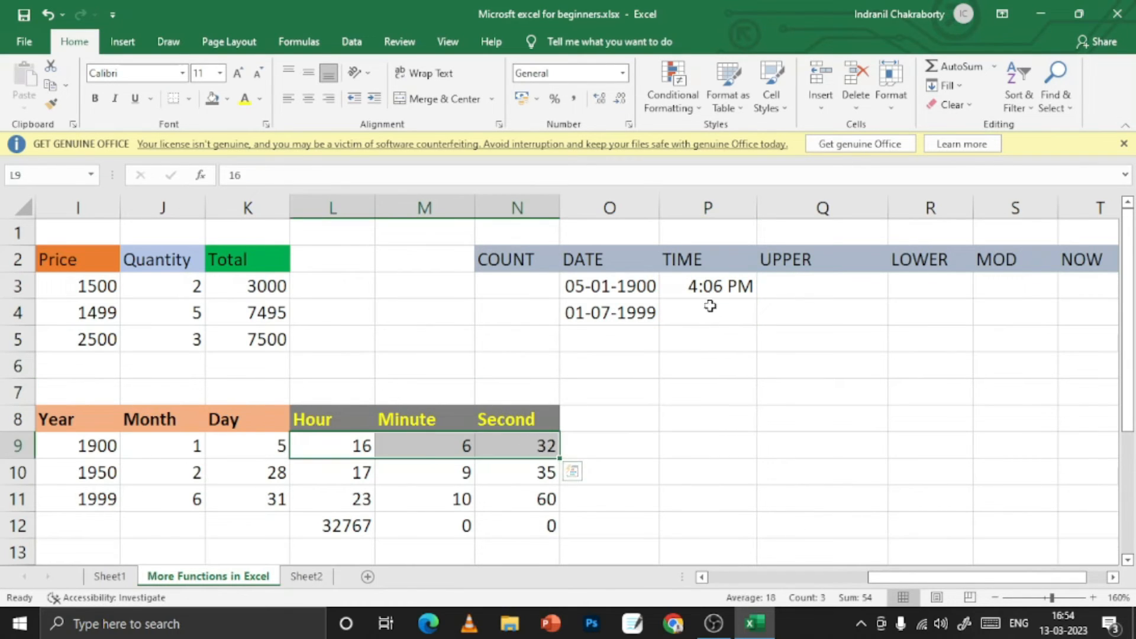
pyautogui.click(713, 287)
# - Build a time in cell P4 from the hour, minute and second in row 12 with =TIME(L12,M12,N12)
pyautogui.doubleClick(712, 310)
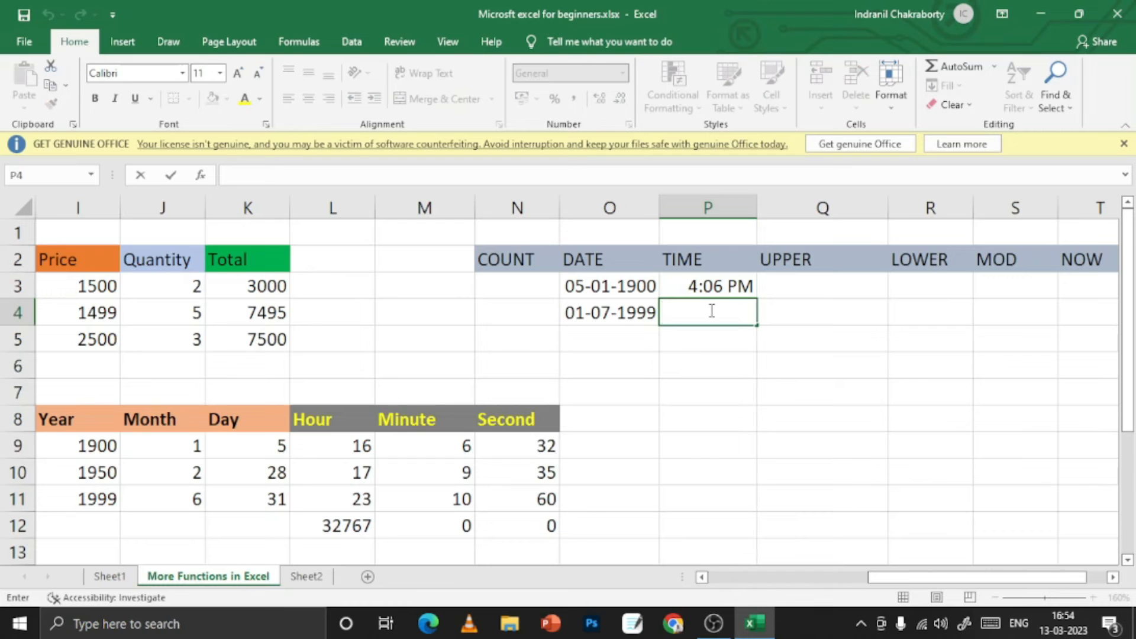
pyautogui.write('=')
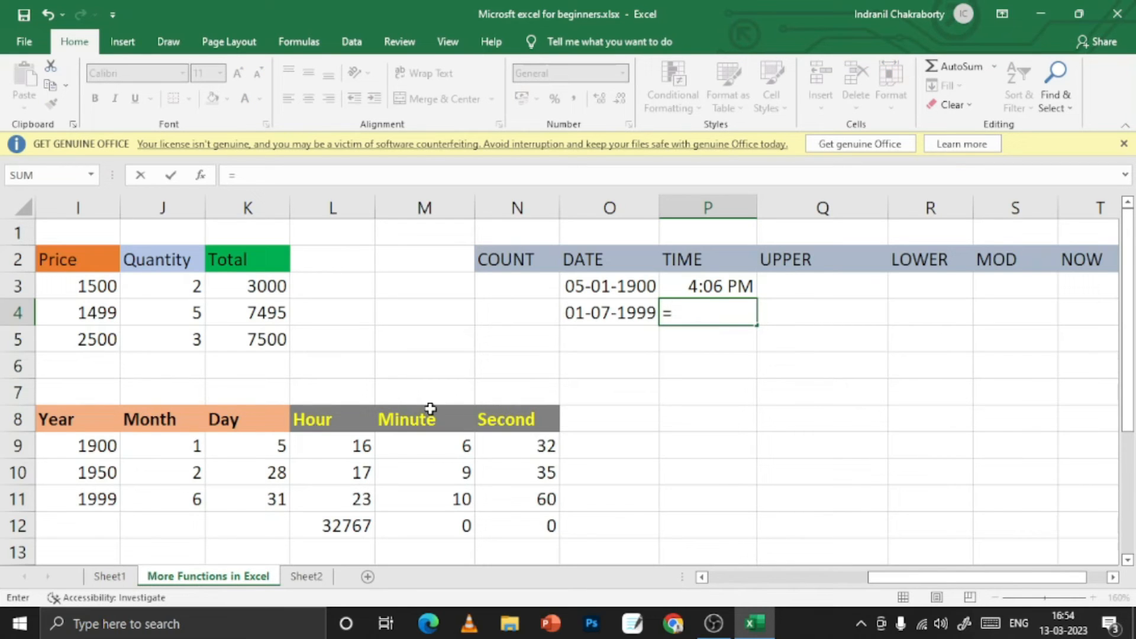
pyautogui.write('time')
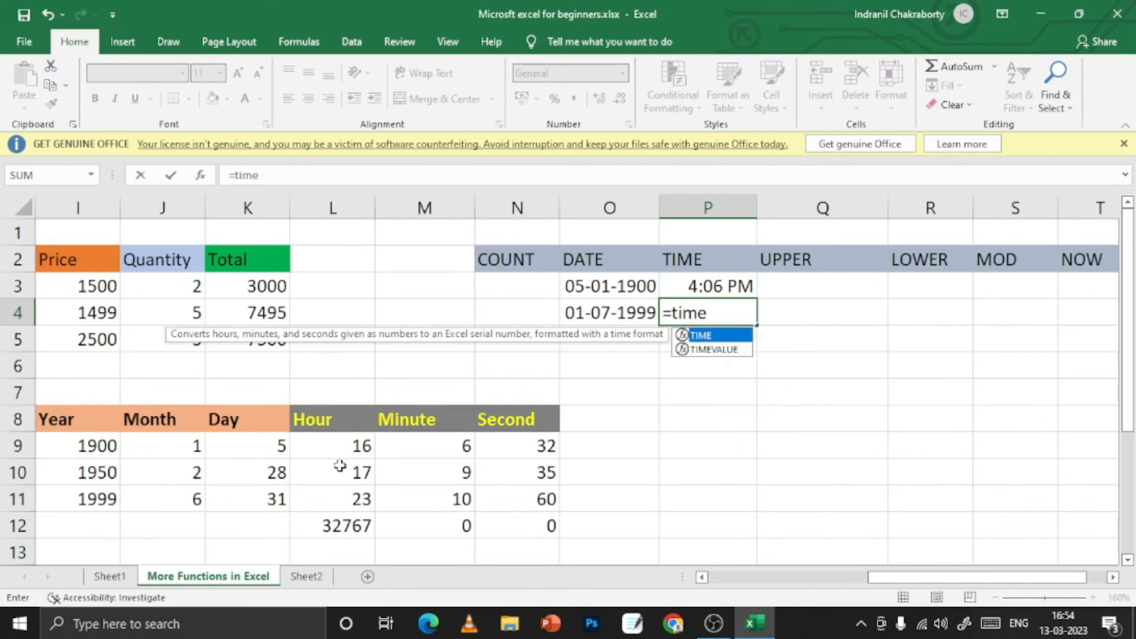
pyautogui.write('(')
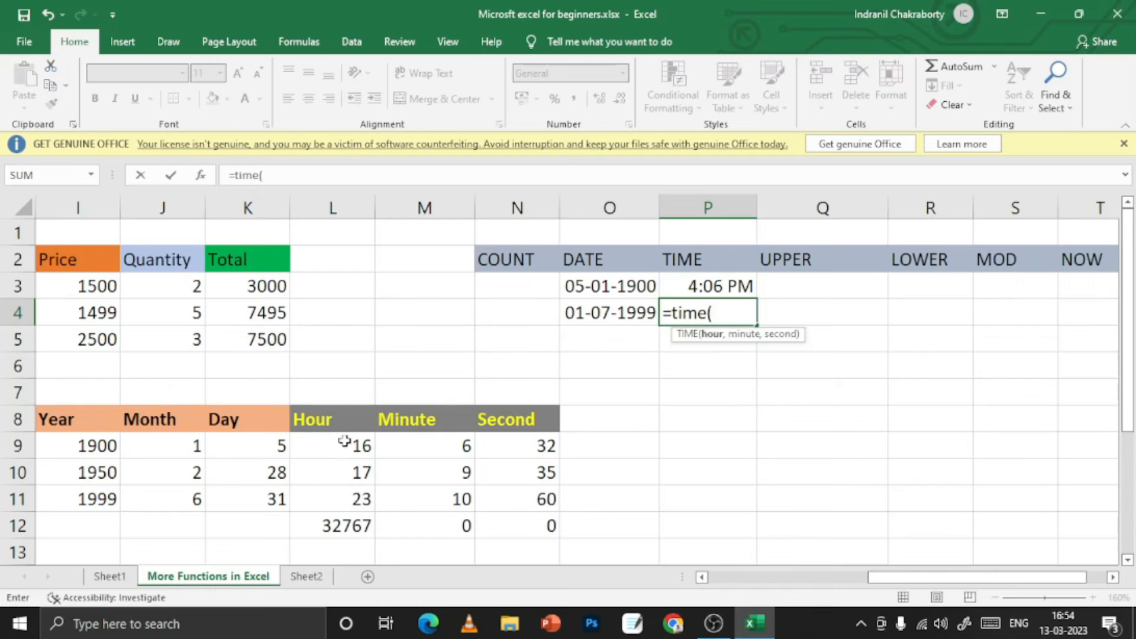
pyautogui.click(330, 528)
pyautogui.click(438, 532)
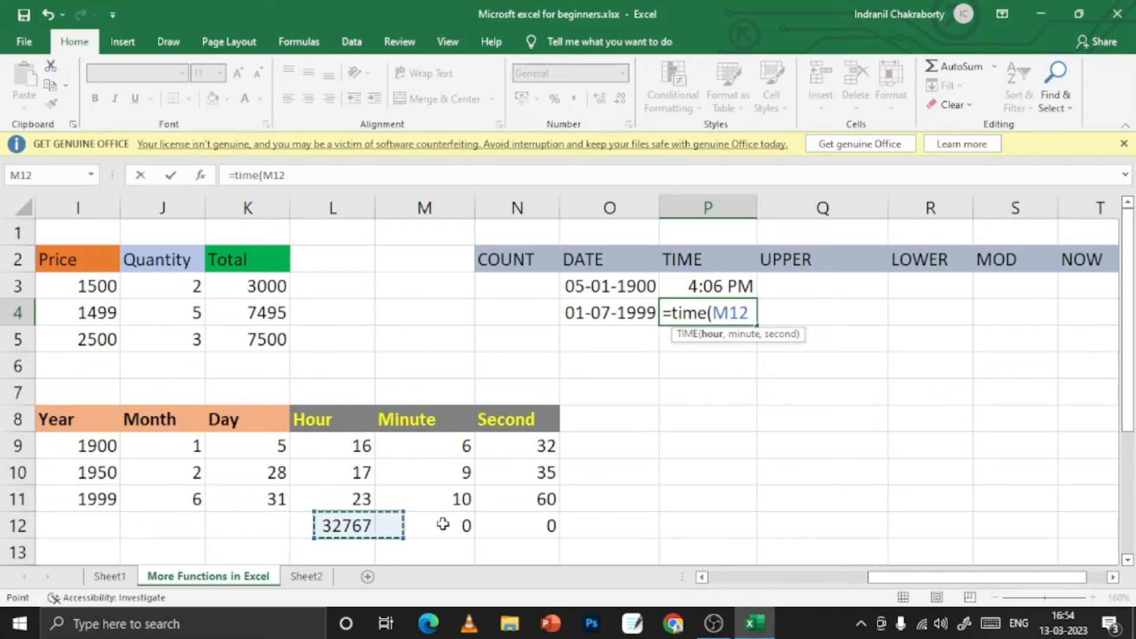
pyautogui.click(346, 526)
pyautogui.write(',')
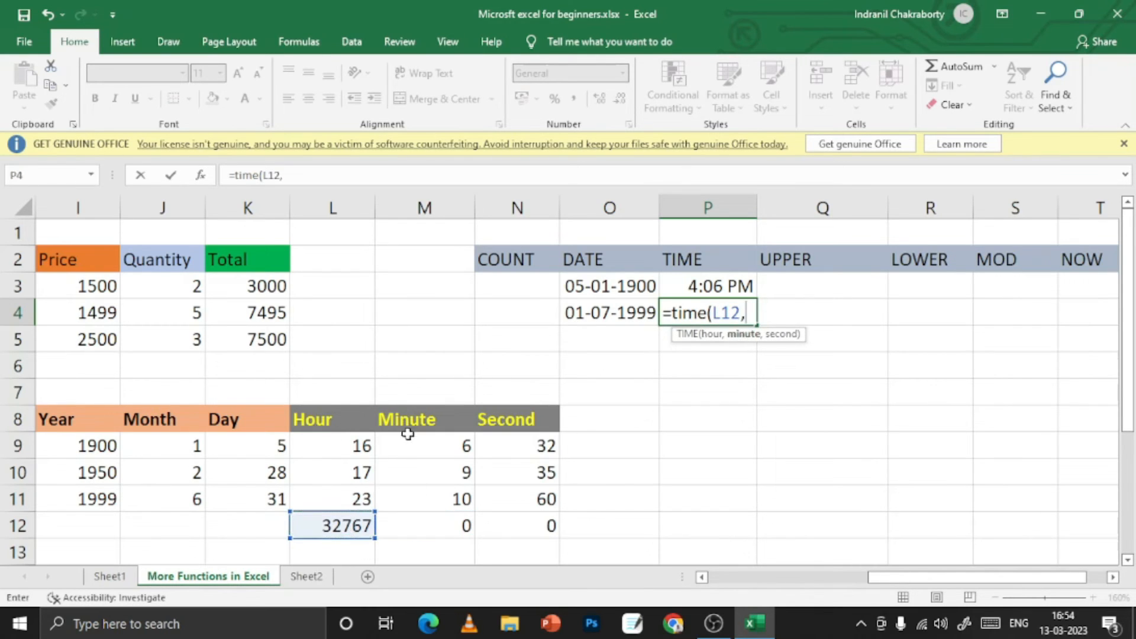
pyautogui.click(428, 526)
pyautogui.write(',')
pyautogui.click(512, 525)
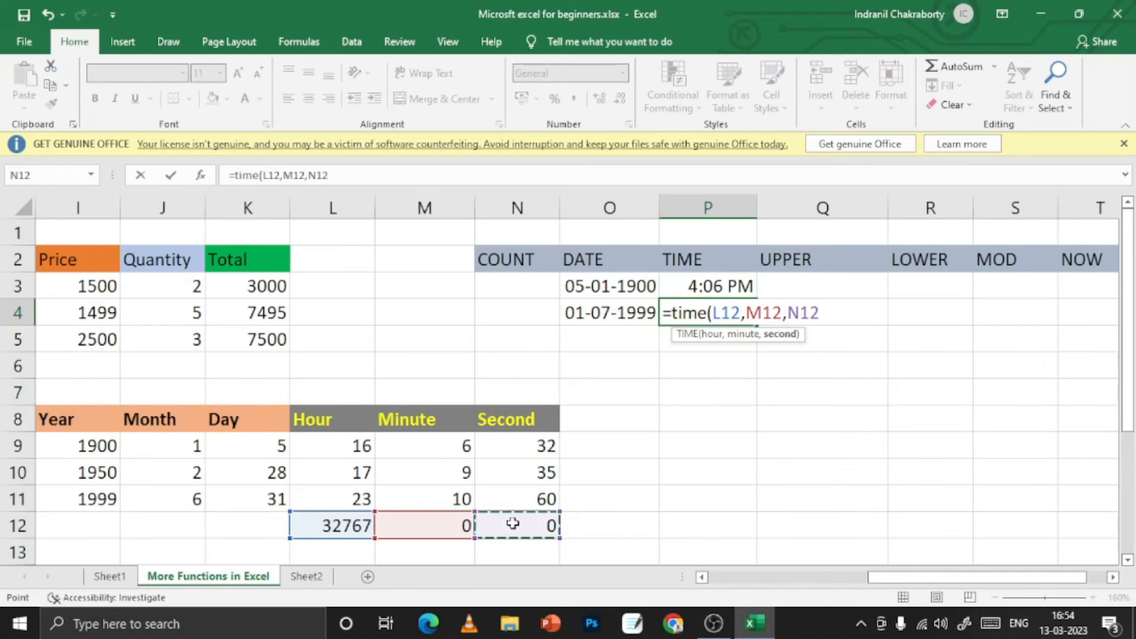
pyautogui.write(')')
pyautogui.press('Return')
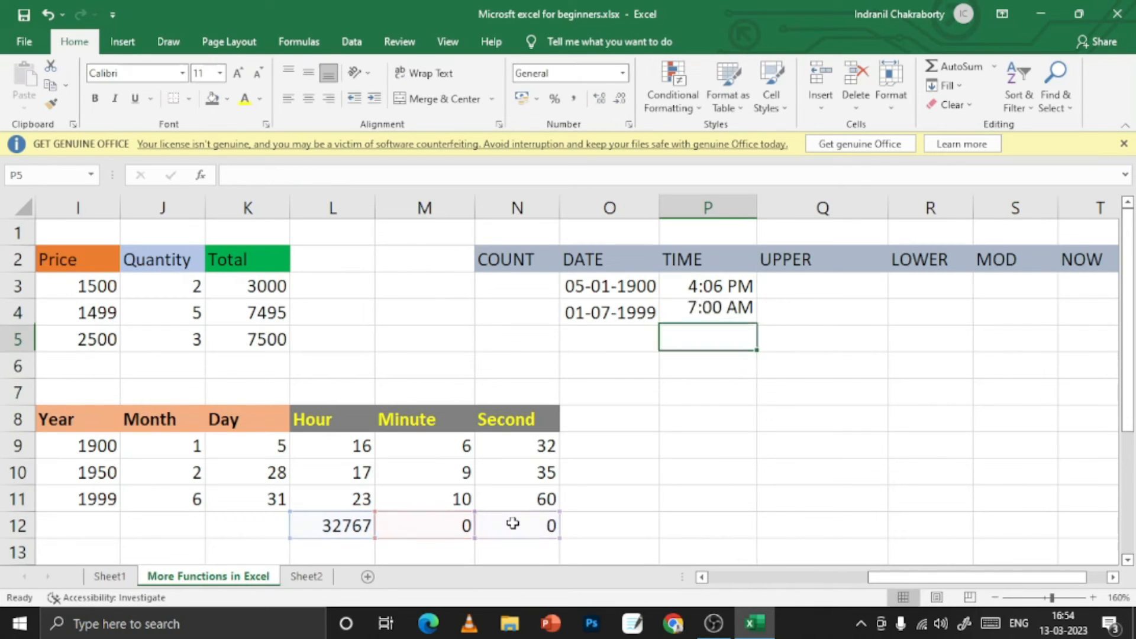
pyautogui.click(695, 312)
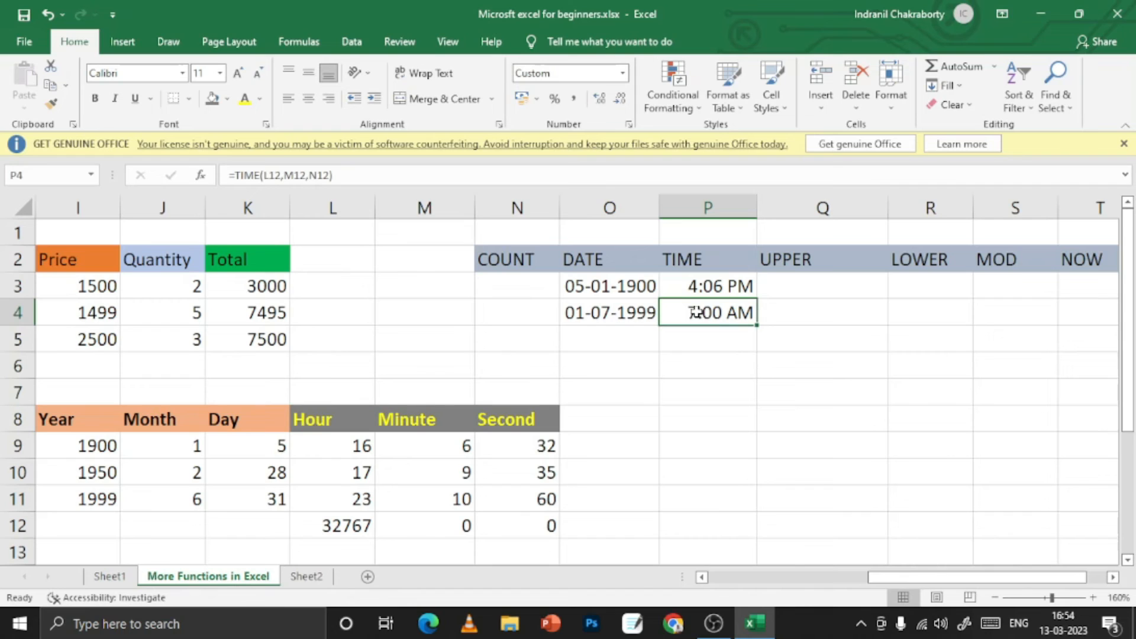
pyautogui.doubleClick(792, 285)
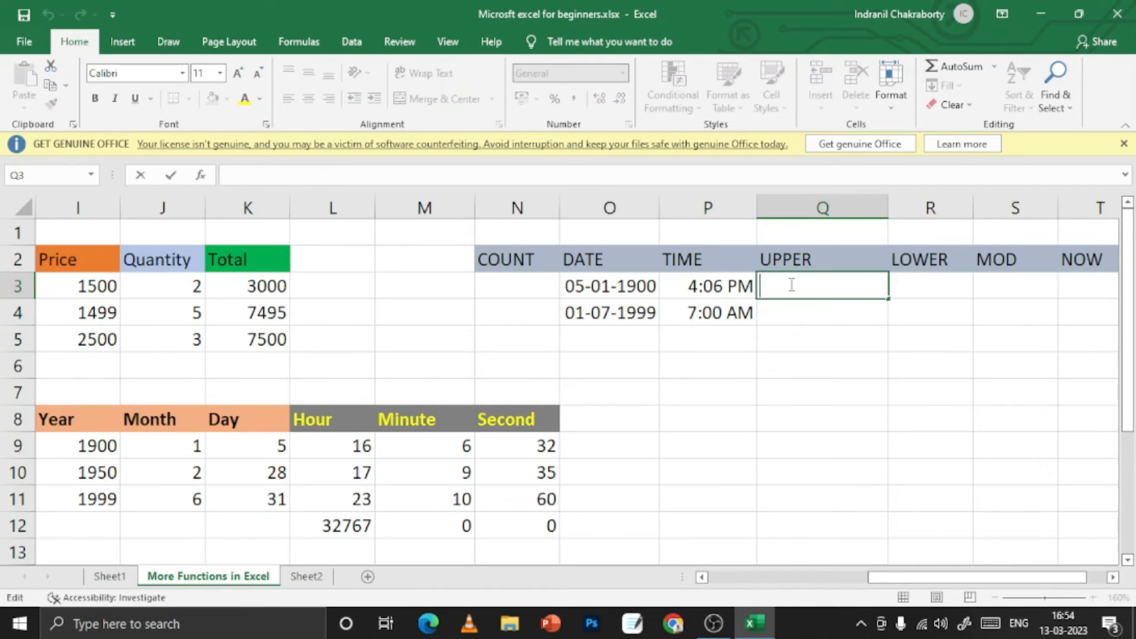
pyautogui.write('=')
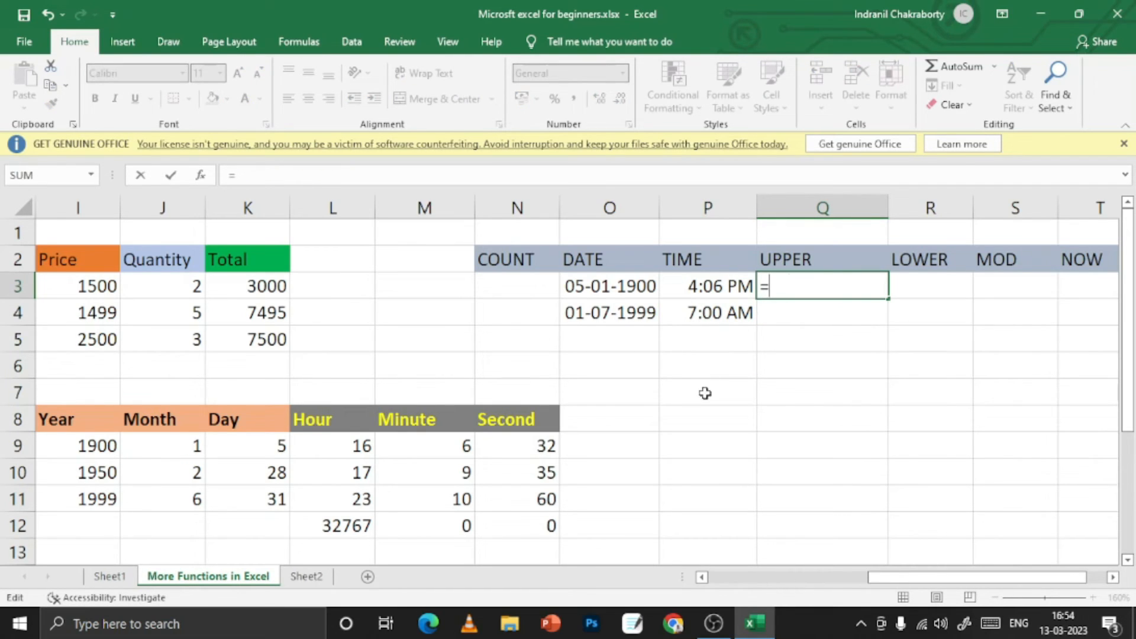
pyautogui.click(705, 394)
pyautogui.doubleClick(793, 283)
pyautogui.click(795, 283)
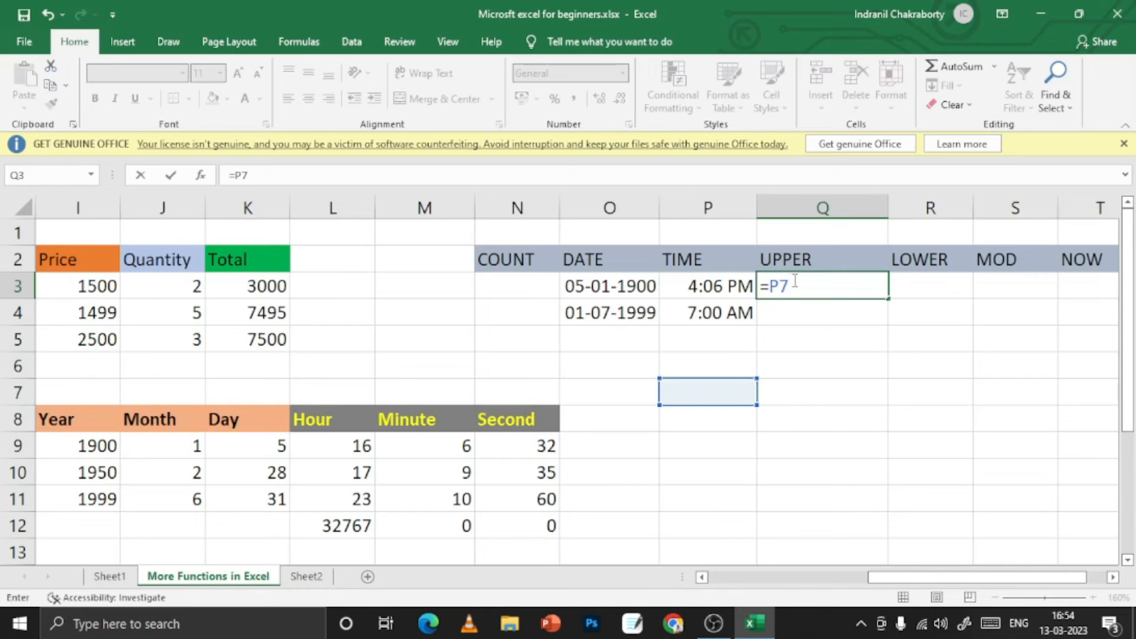
pyautogui.moveTo(795, 282); pyautogui.dragTo(748, 288)
pyautogui.press('BackSpace')
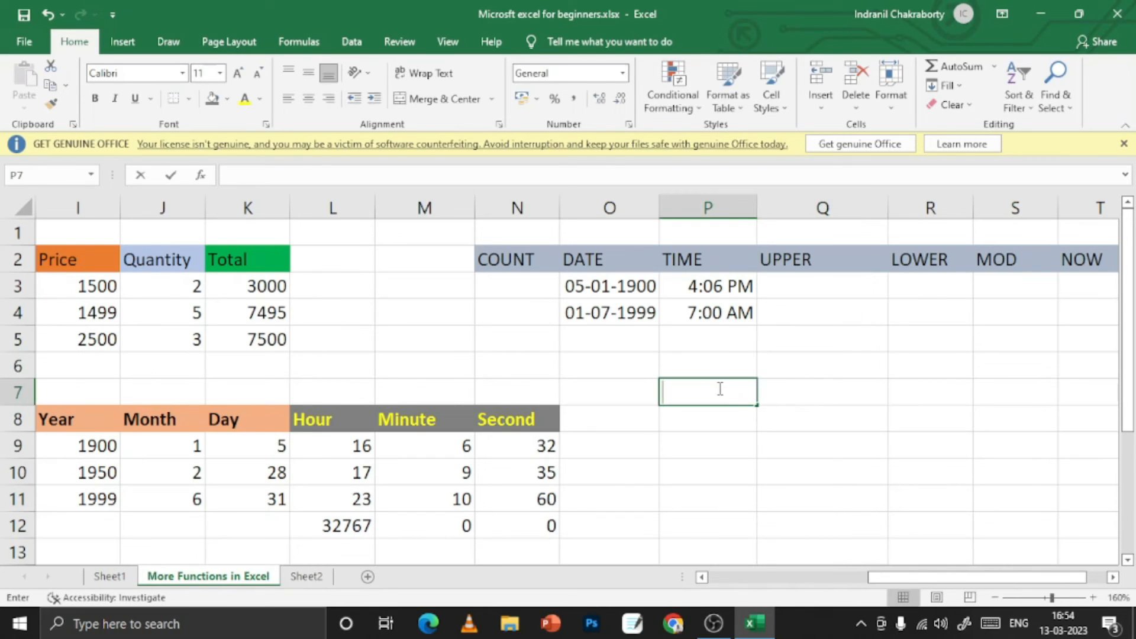
# - Enter a sample first name in lowercase letters in cell P7 and the same name in capitals in cell P8
pyautogui.write('indranil')
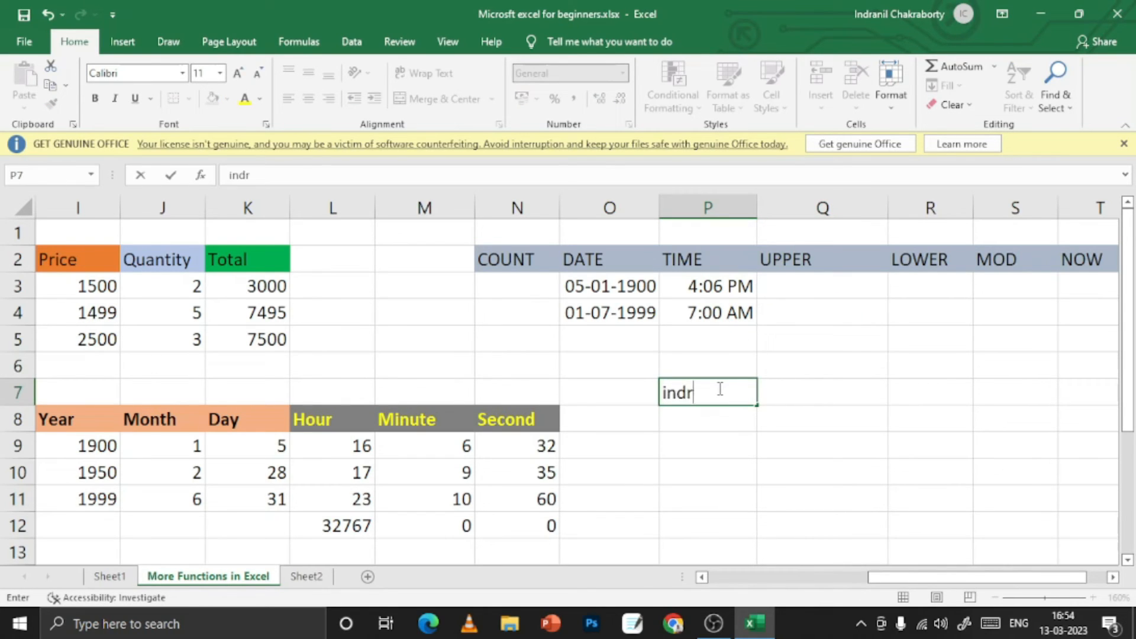
pyautogui.click(709, 418)
pyautogui.write('INDRANIL')
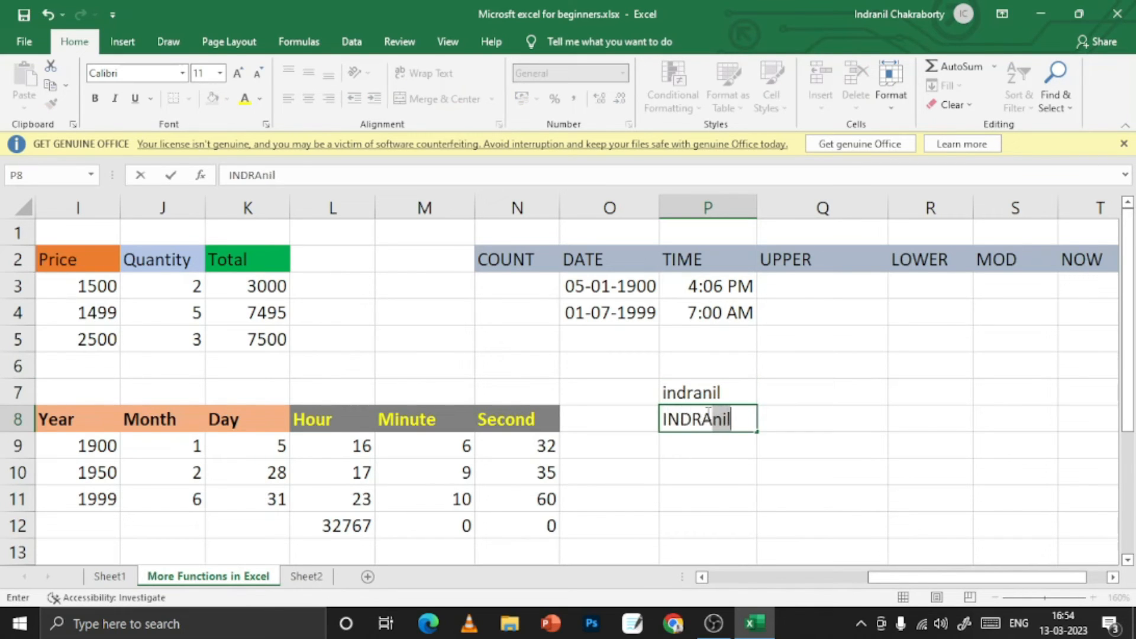
pyautogui.click(829, 401)
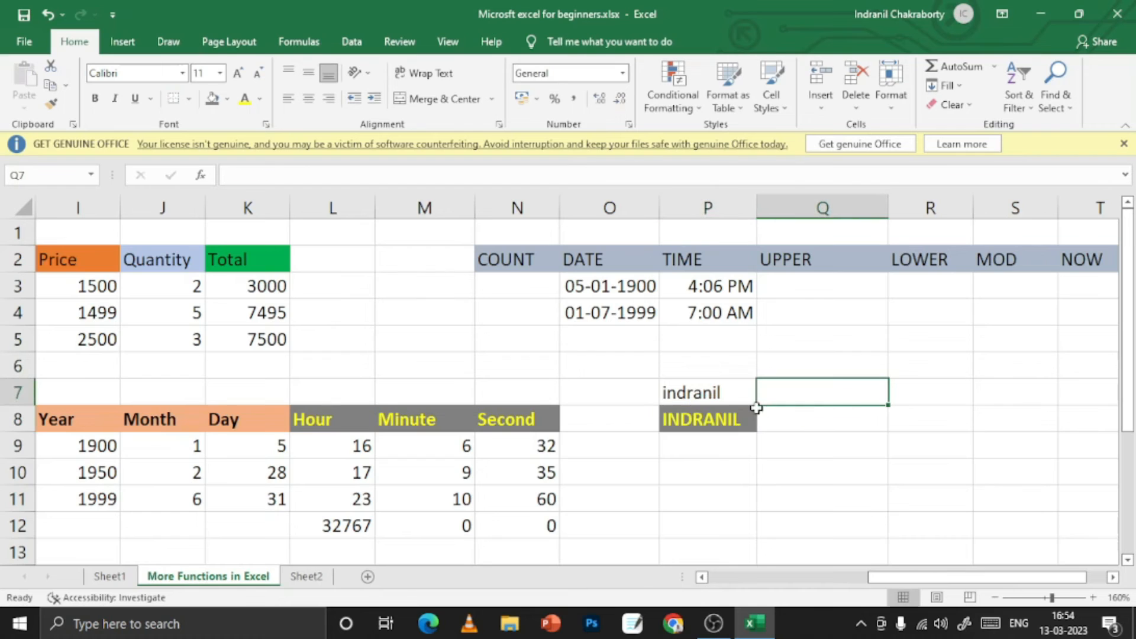
pyautogui.click(728, 435)
pyautogui.click(726, 396)
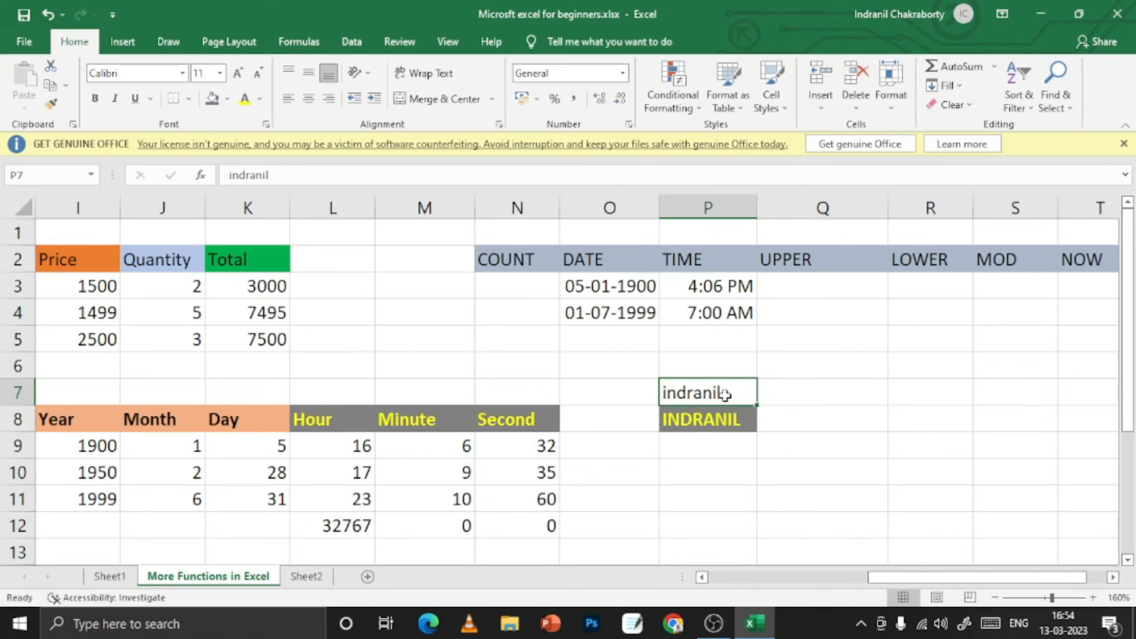
# - Convert the lowercase name in P7 to capitals in cell Q3, under the UPPER heading, with =UPPER(P7)
pyautogui.click(728, 429)
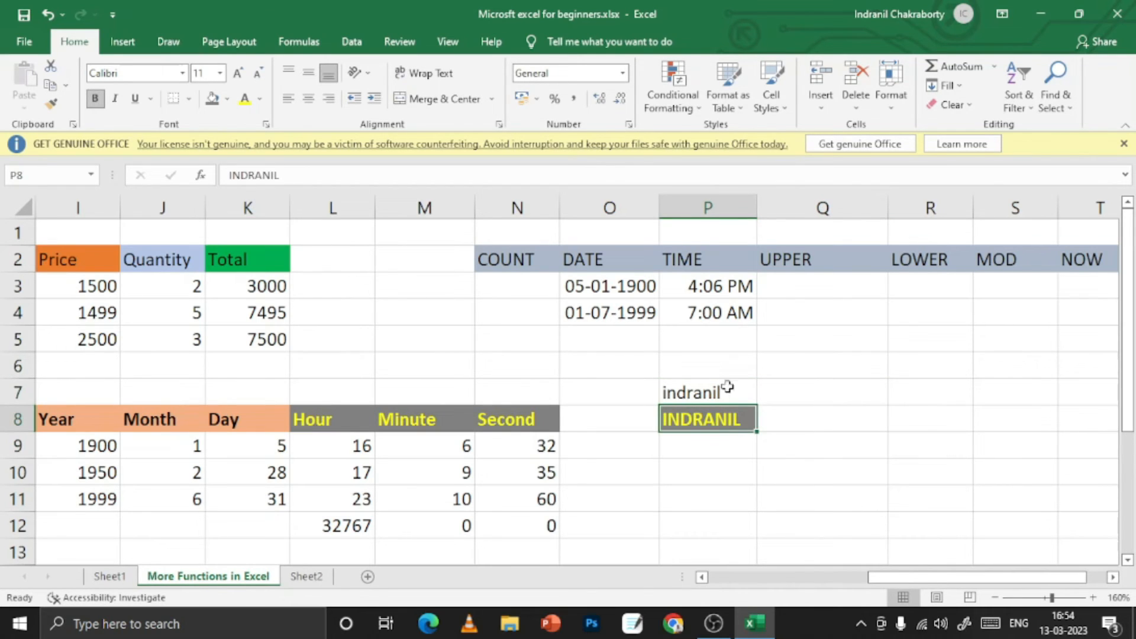
pyautogui.click(700, 393)
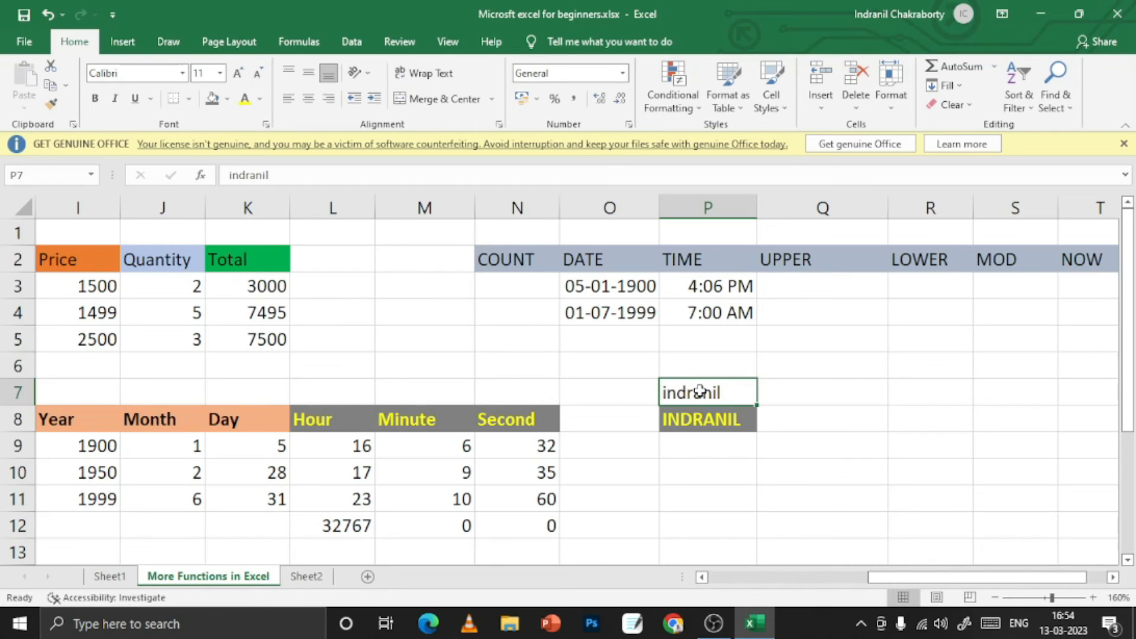
pyautogui.doubleClick(809, 279)
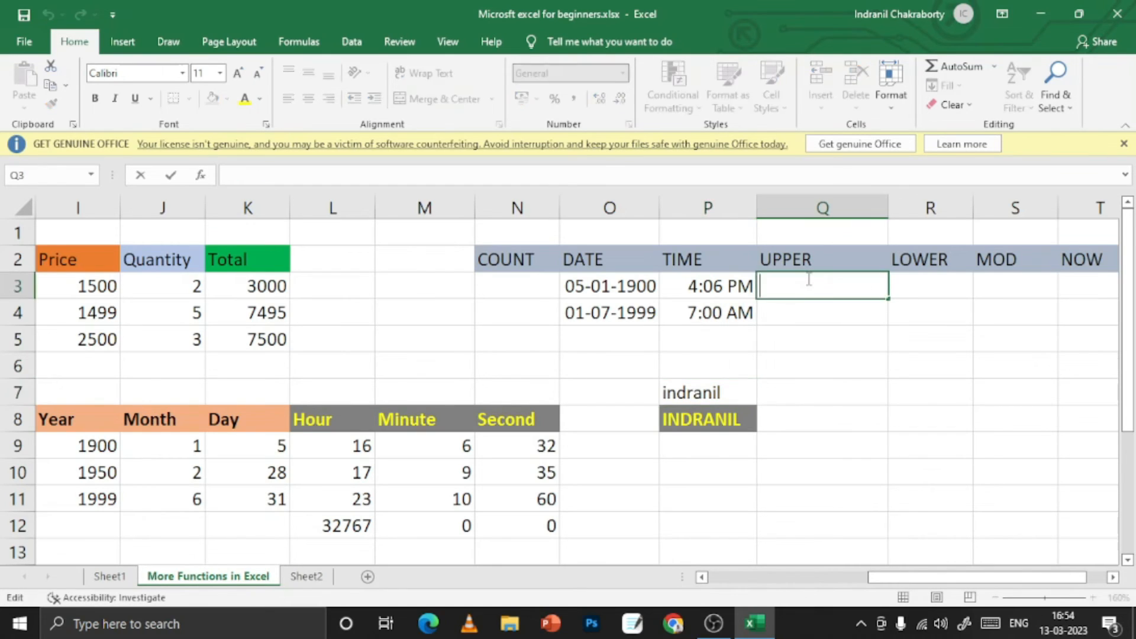
pyautogui.write('=UPPER')
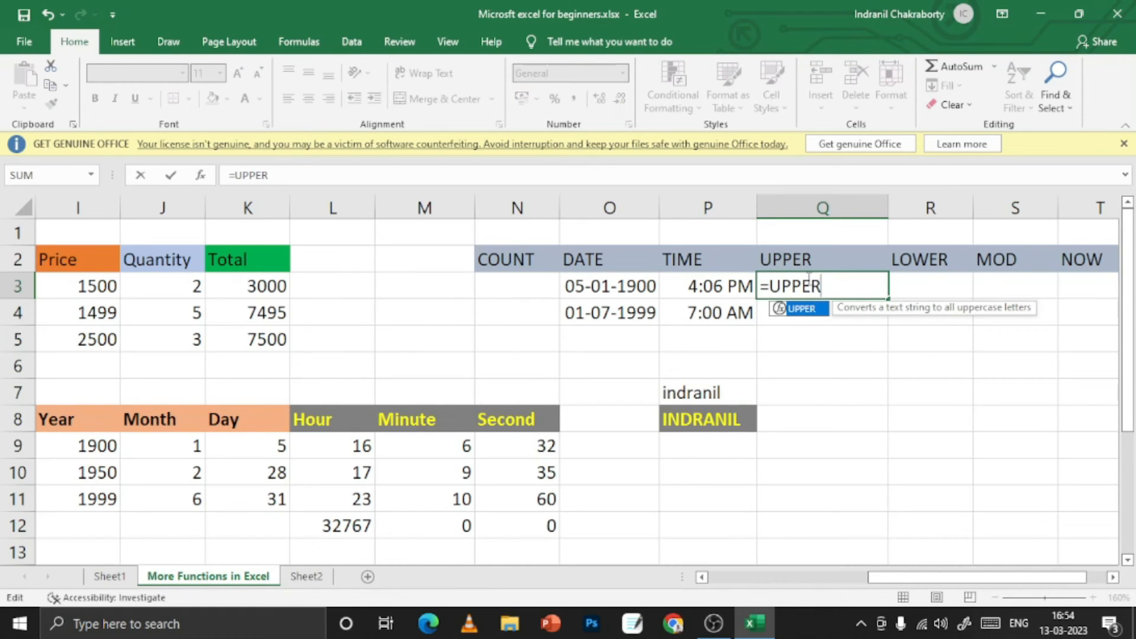
pyautogui.write('(')
pyautogui.click(729, 386)
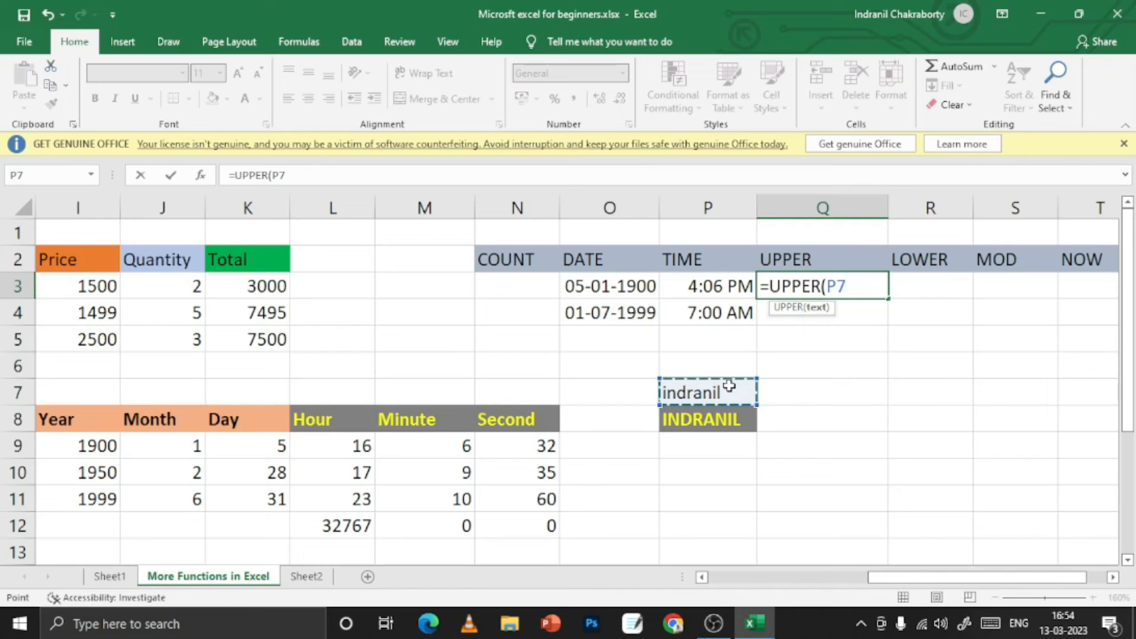
pyautogui.write(')')
pyautogui.press('Return')
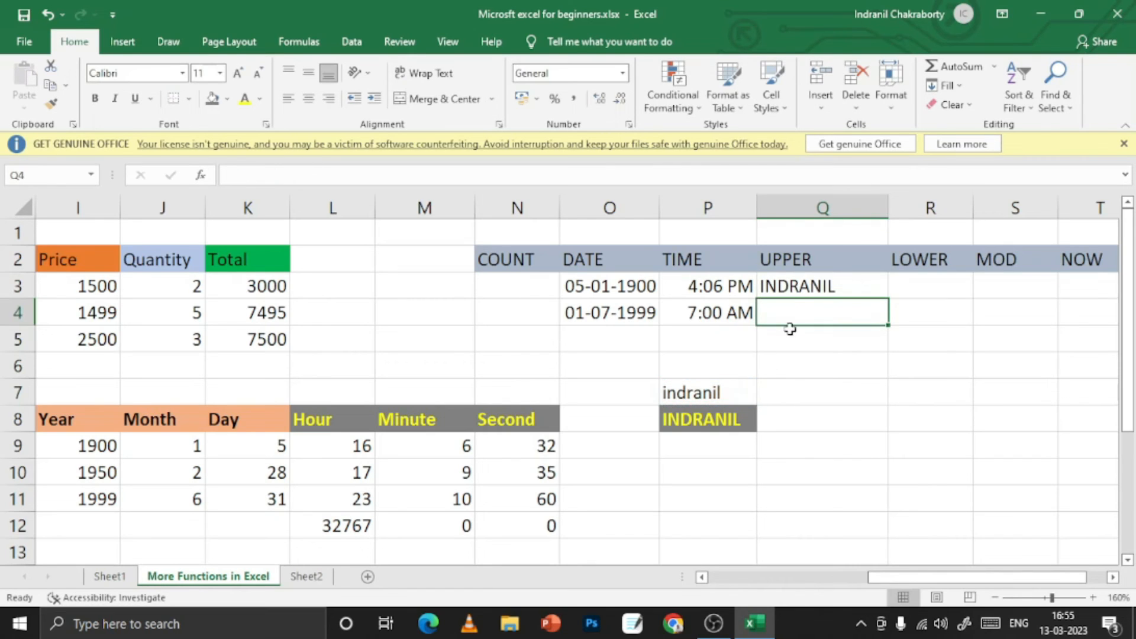
# - Convert the capitalised name in P8 to lowercase in cell R3, under the LOWER heading, with =LOWER(P8)
pyautogui.doubleClick(926, 288)
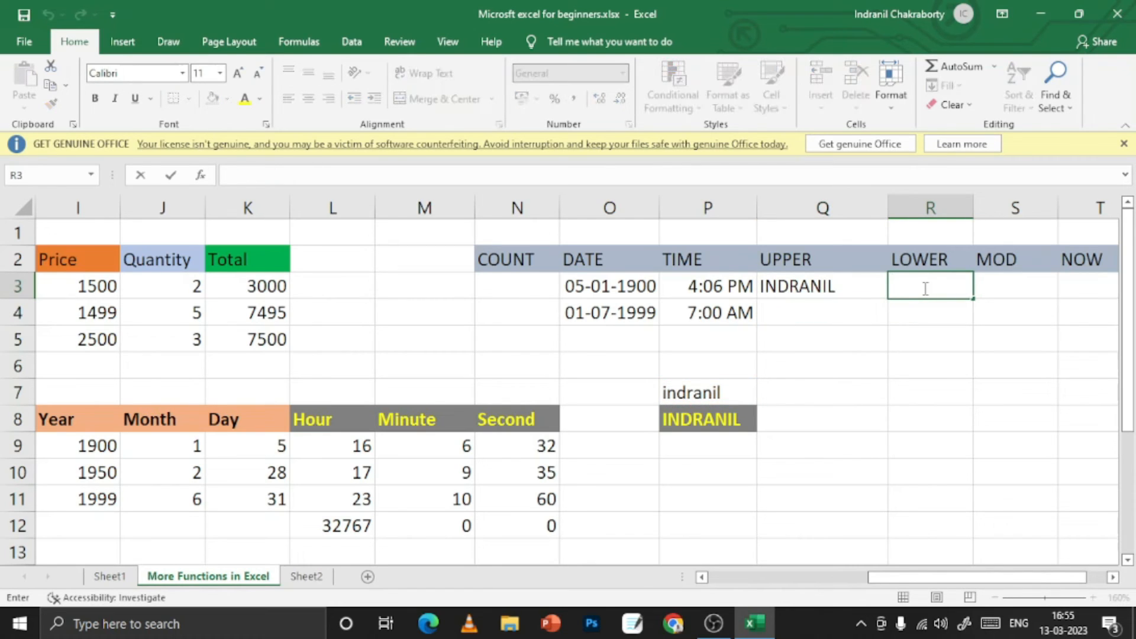
pyautogui.write('=LOWER')
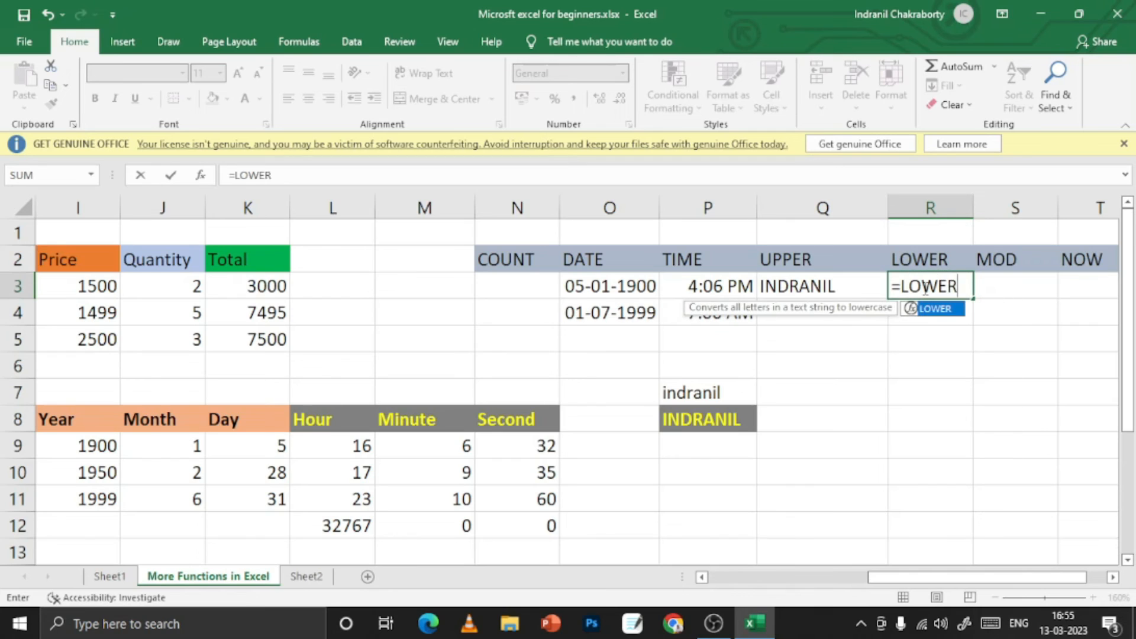
pyautogui.write('(')
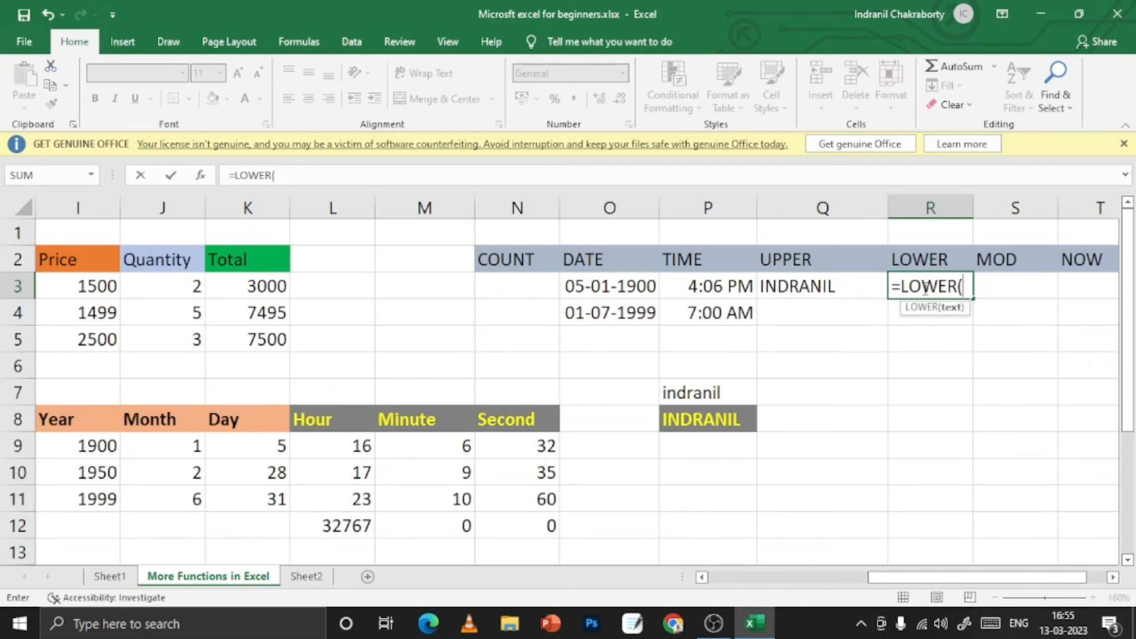
pyautogui.click(730, 417)
pyautogui.write(')')
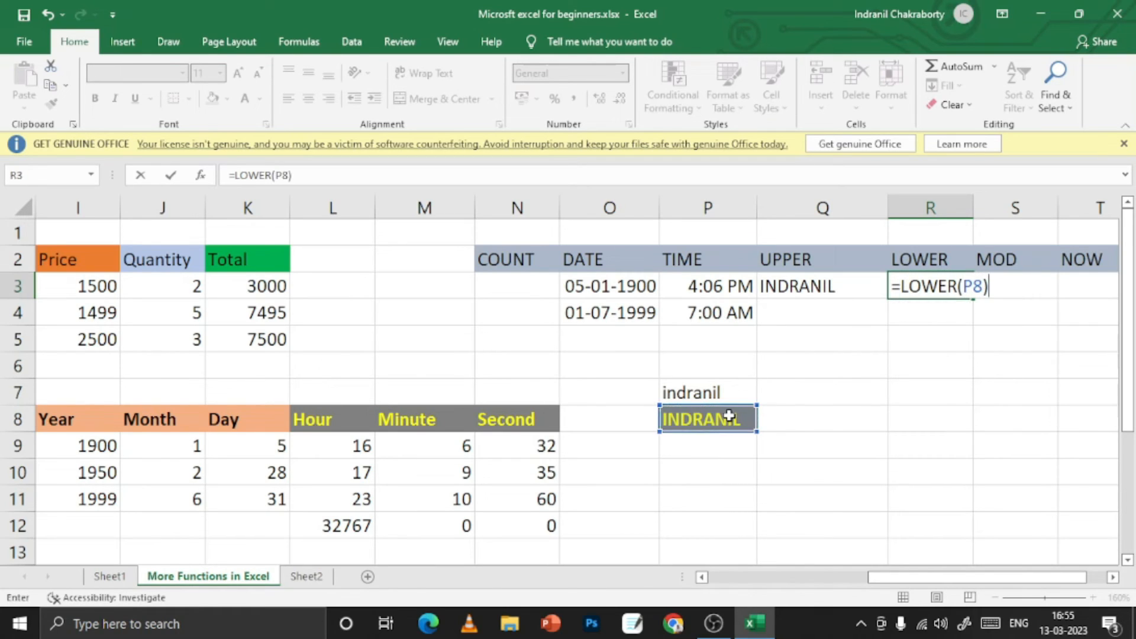
pyautogui.press('Return')
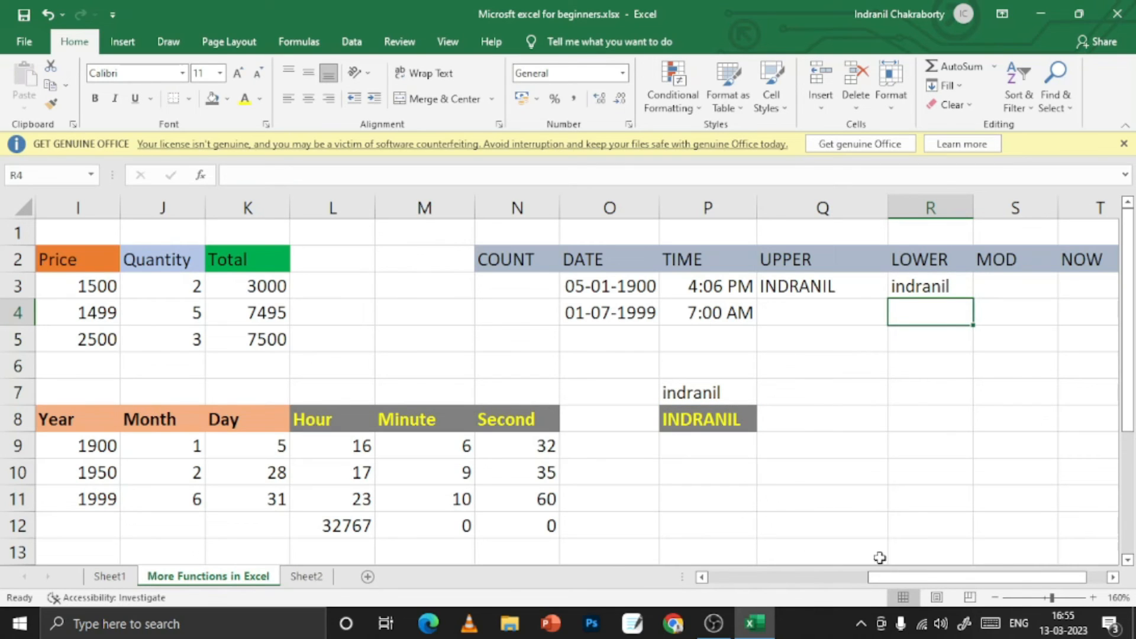
# - Enter the sample numbers 13 in cell Q7 and 5 in cell Q8 as number and divisor
pyautogui.moveTo(925, 586); pyautogui.dragTo(946, 584)
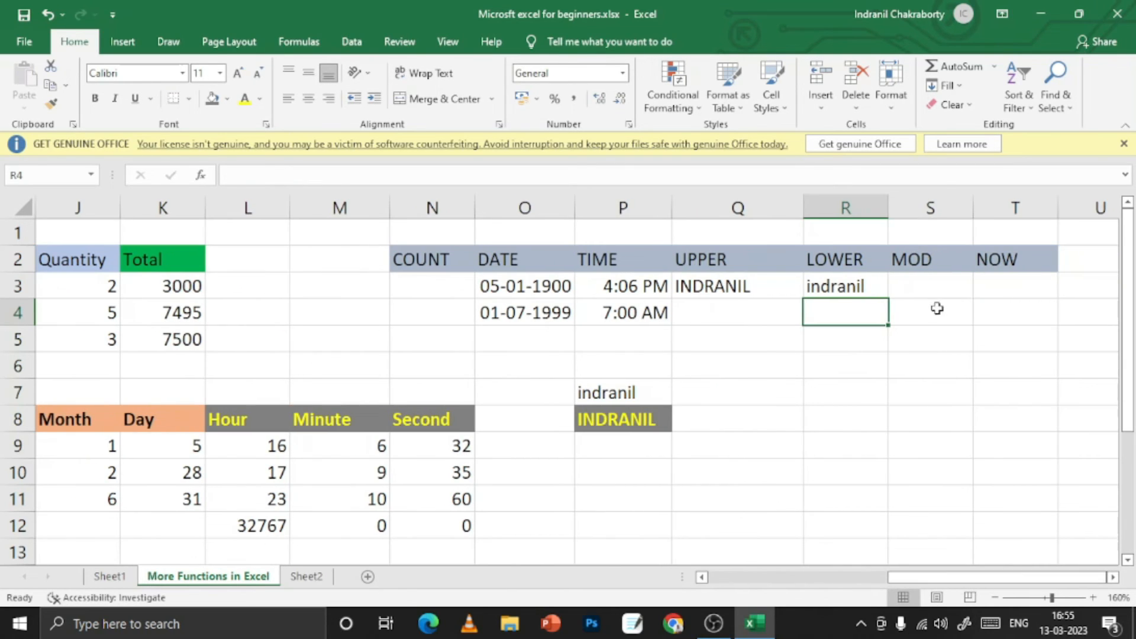
pyautogui.doubleClick(920, 293)
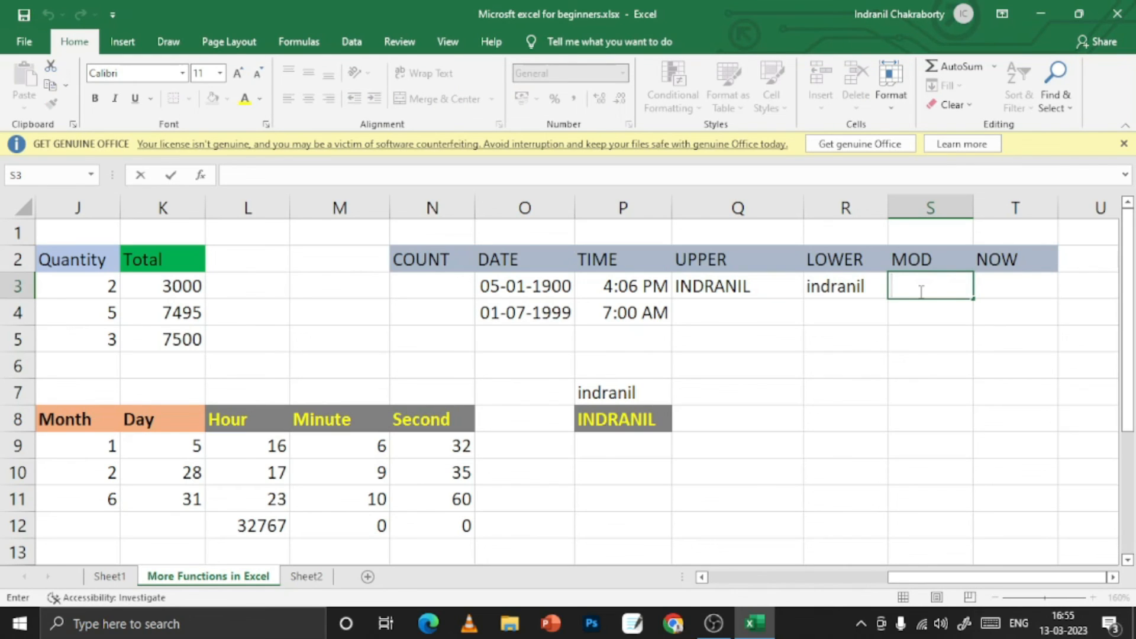
pyautogui.doubleClick(755, 394)
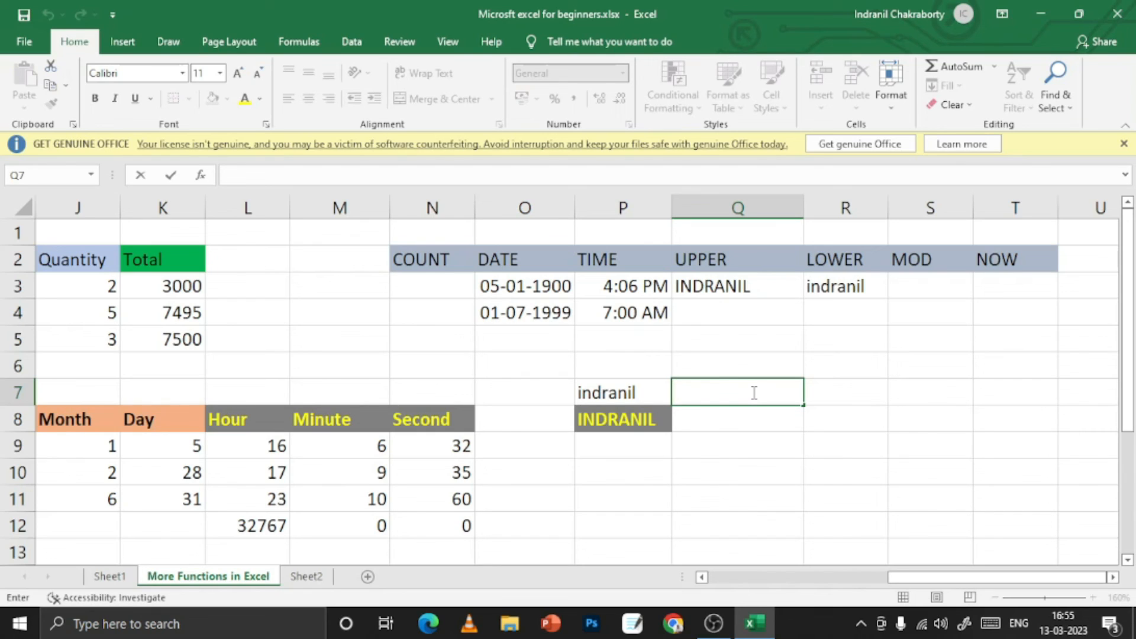
pyautogui.write('13')
pyautogui.press('Return')
pyautogui.write('5')
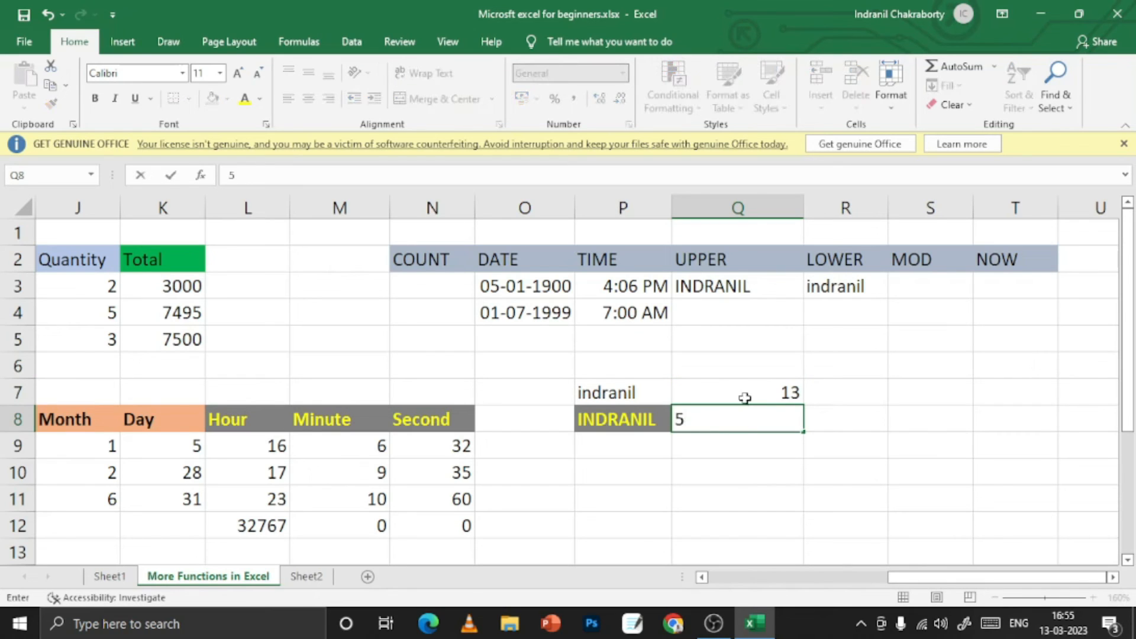
pyautogui.click(744, 393)
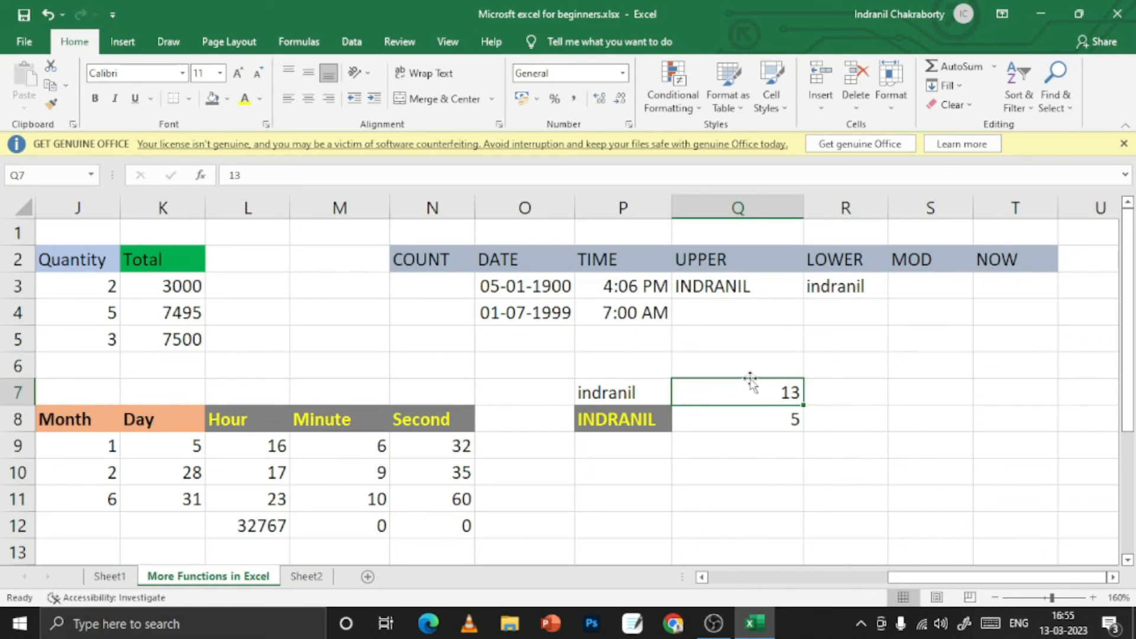
# - Calculate the remainder of Q7 divided by Q8 in cell S3, under the MOD heading, with =MOD(Q7,Q8)
pyautogui.doubleClick(914, 285)
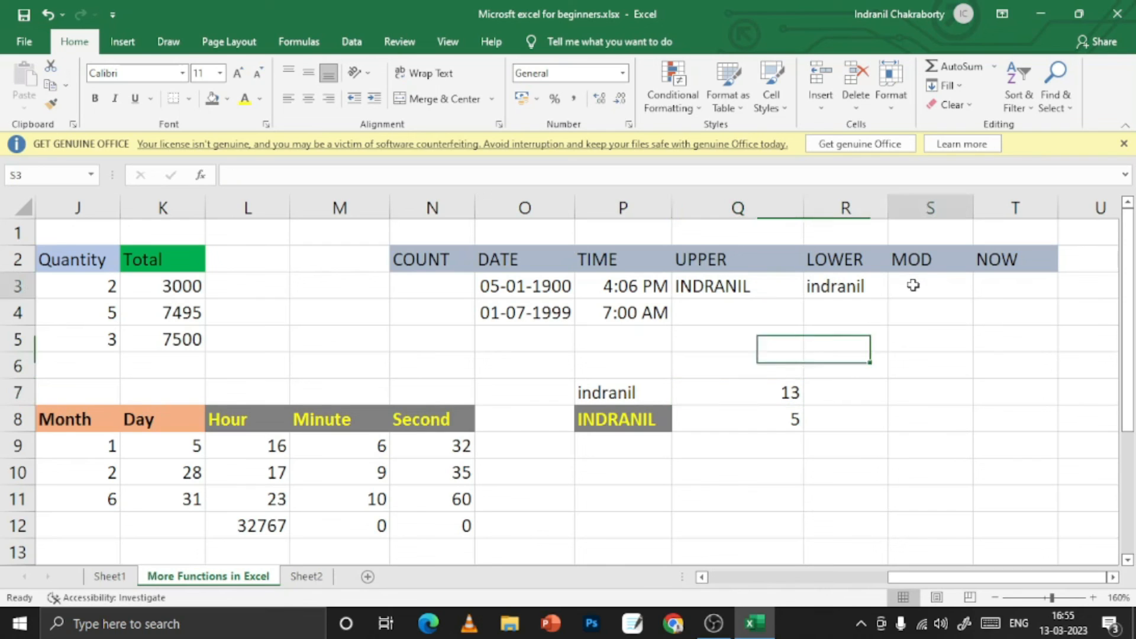
pyautogui.write('=MOD')
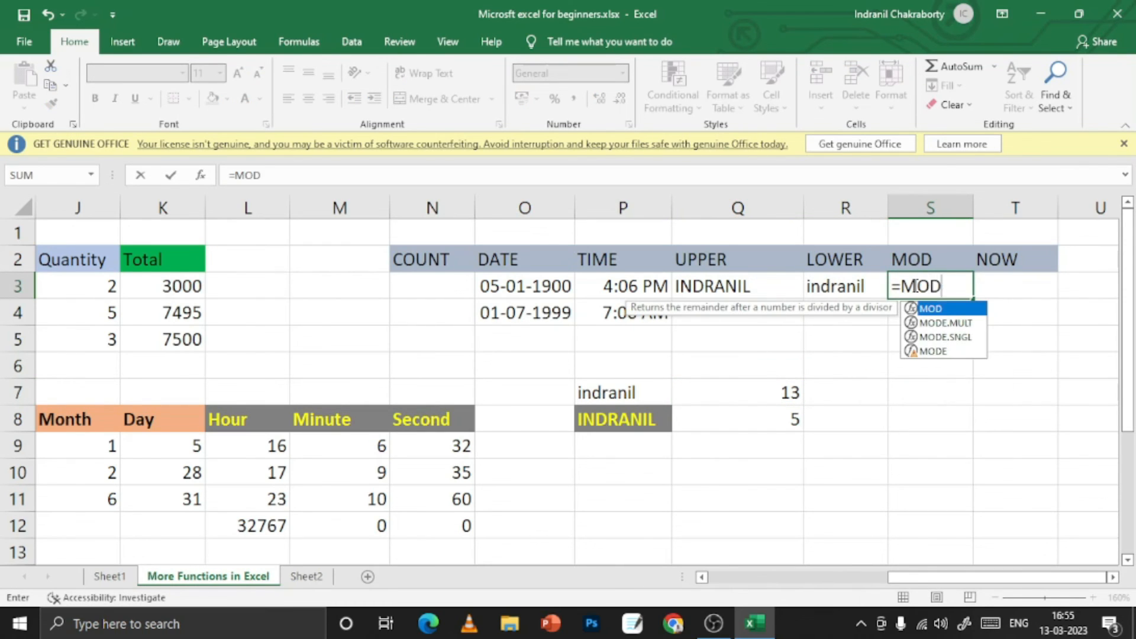
pyautogui.write('(')
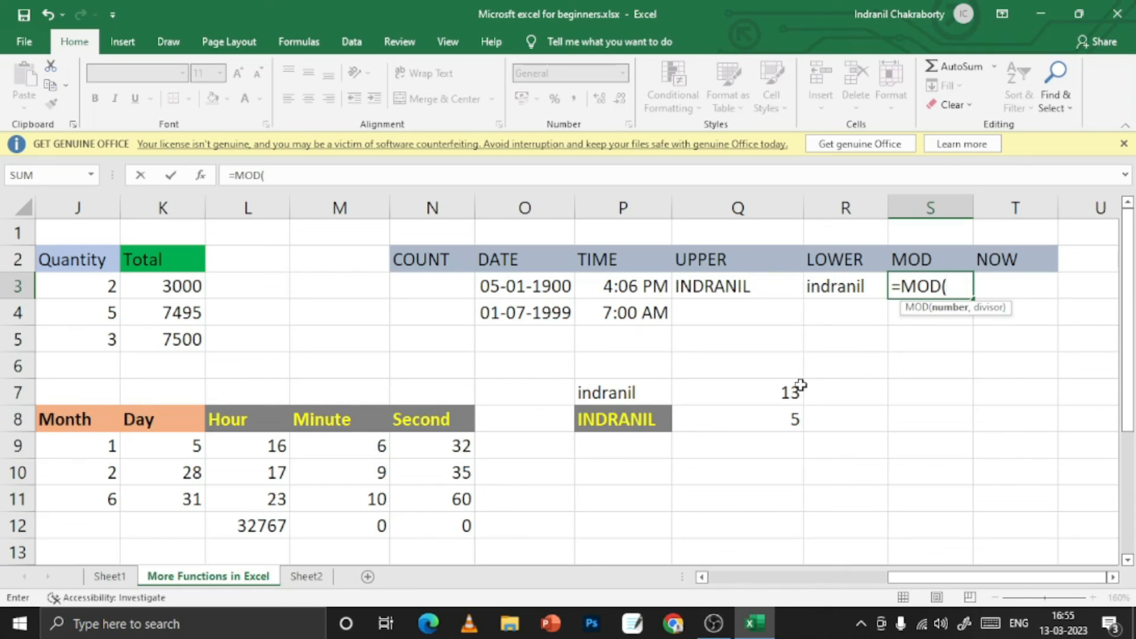
pyautogui.click(781, 398)
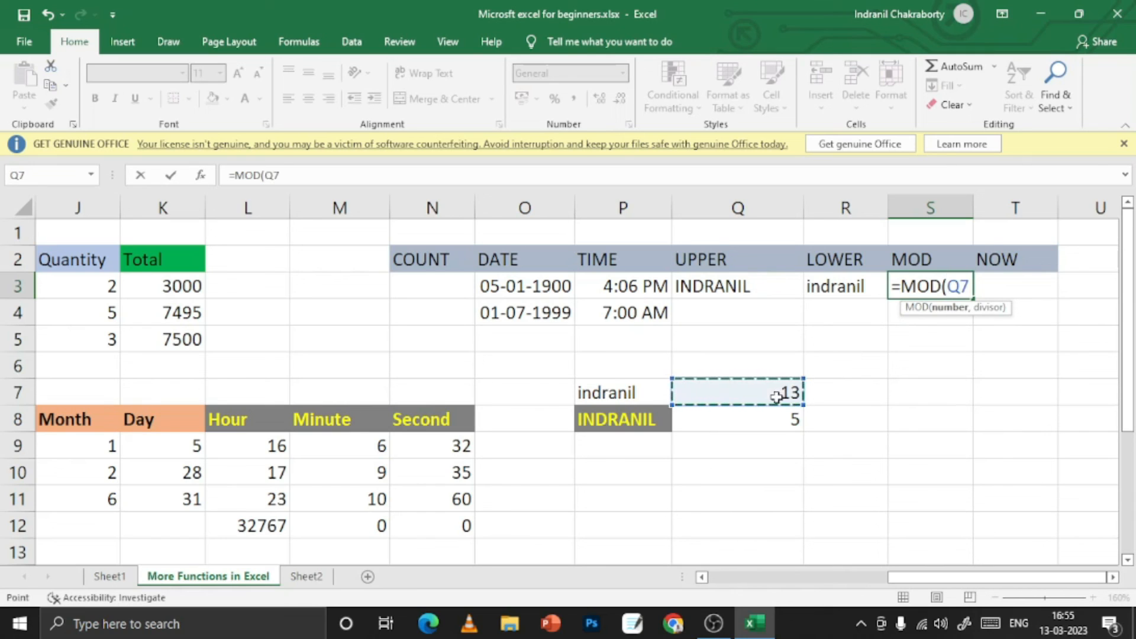
pyautogui.write(',')
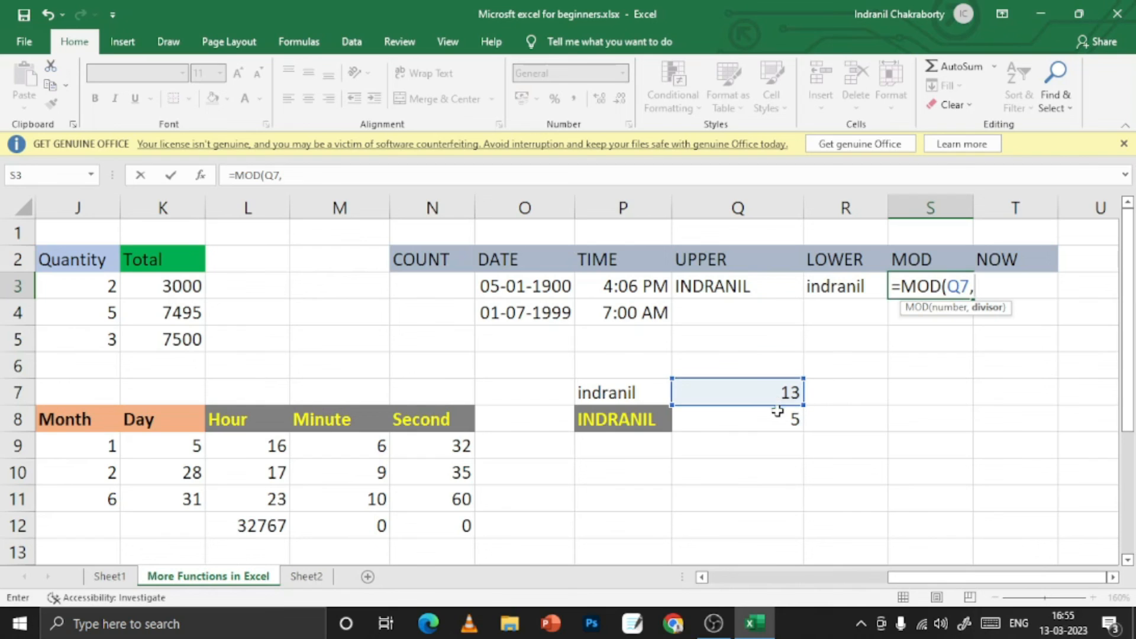
pyautogui.click(778, 420)
pyautogui.write(')')
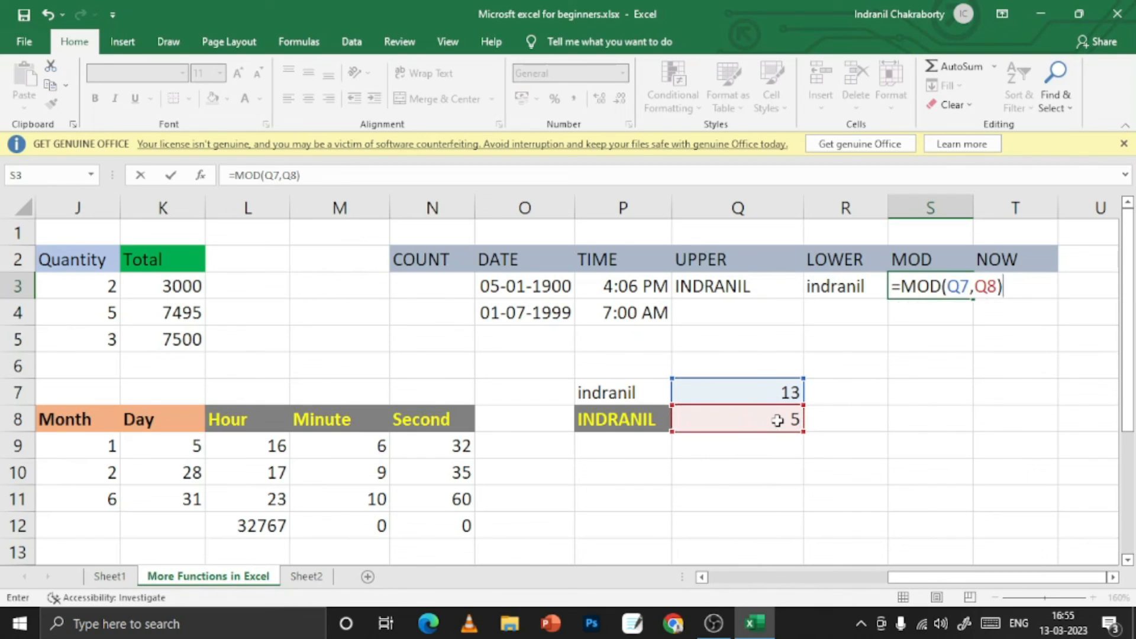
pyautogui.hotkey('ctrl', 'Return')
pyautogui.press('Return')
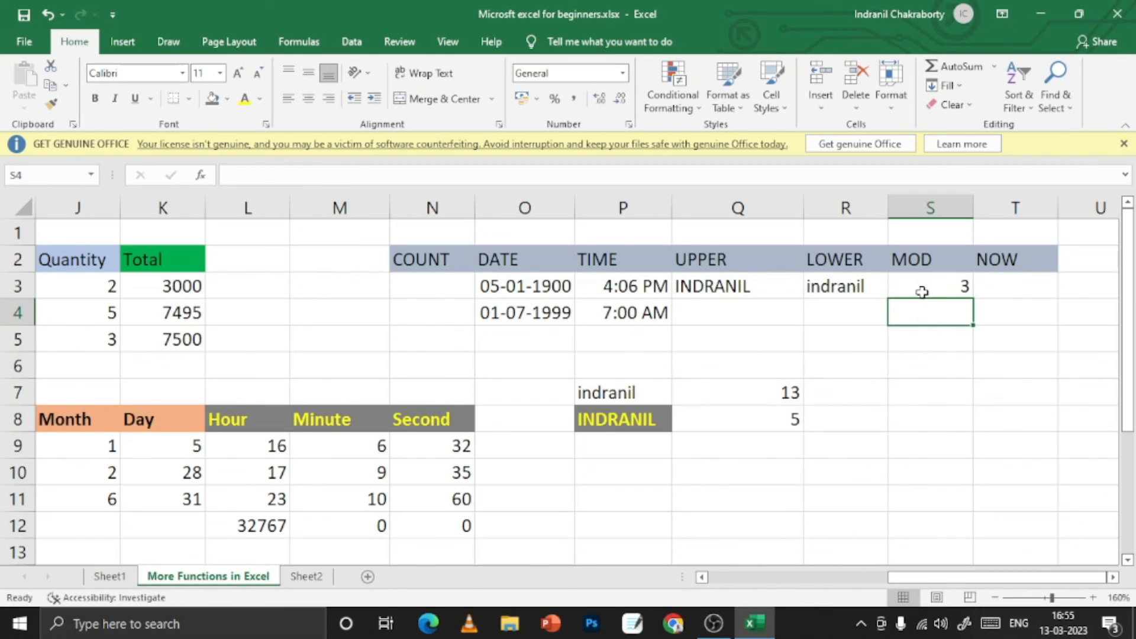
pyautogui.click(926, 288)
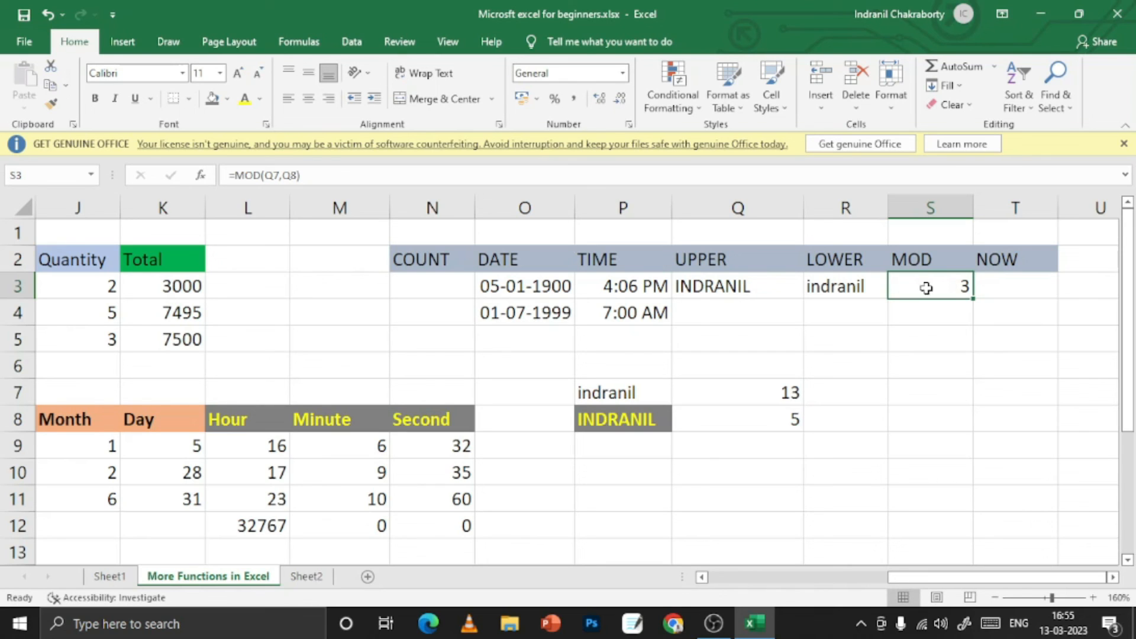
# - Insert the current date and time in cell T3 with =NOW() and compare it with the system clock
pyautogui.doubleClick(1004, 286)
pyautogui.write('=')
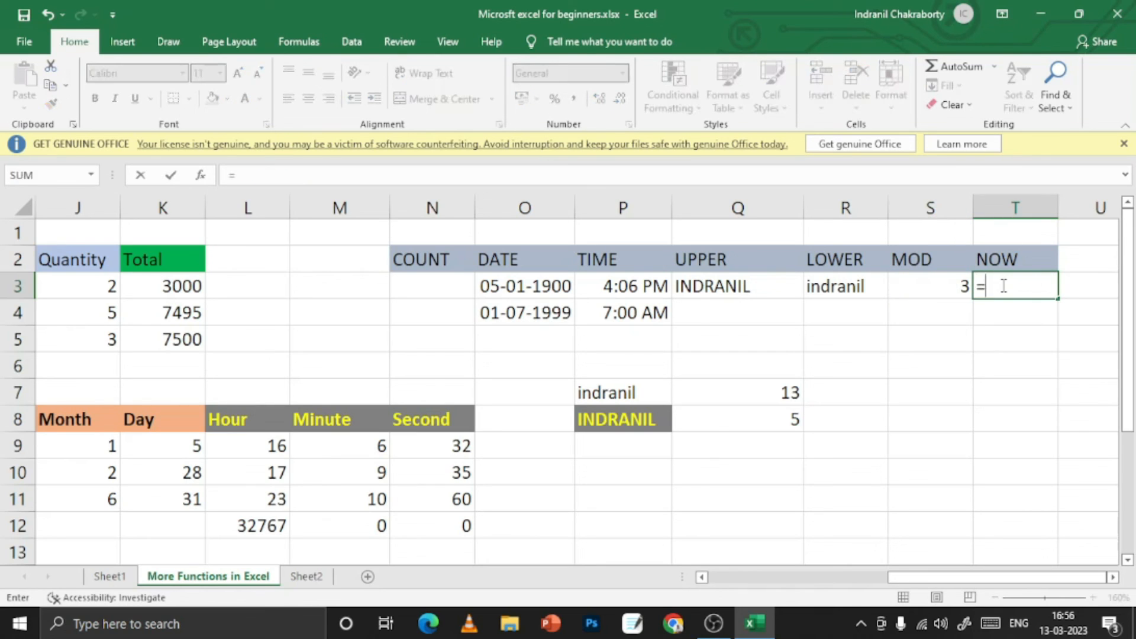
pyautogui.write('now(')
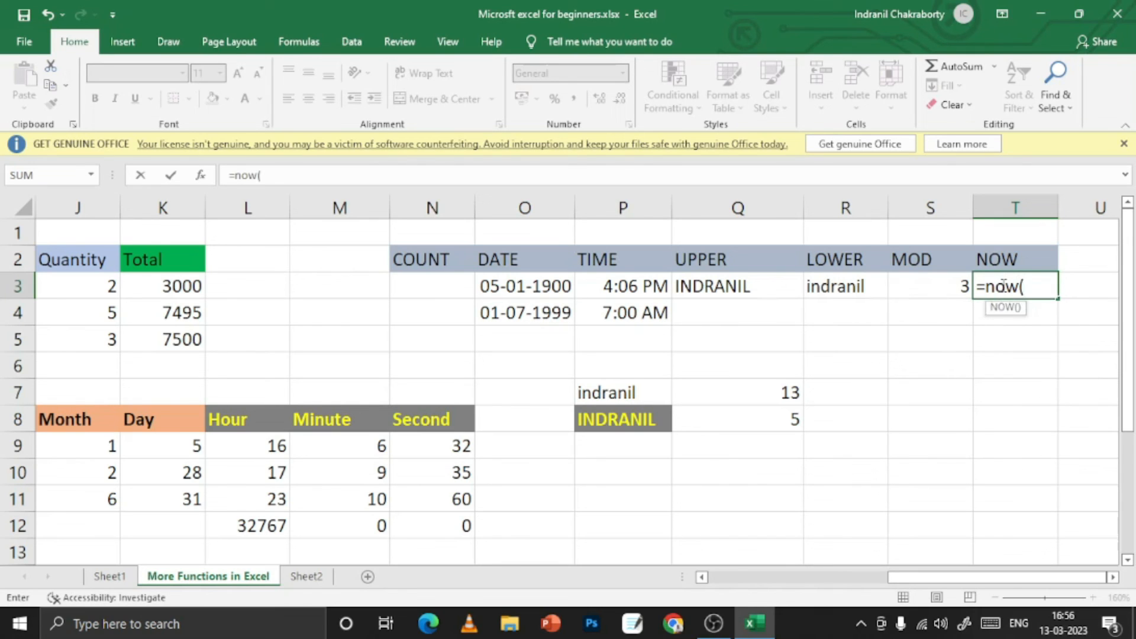
pyautogui.write(')')
pyautogui.press('Return')
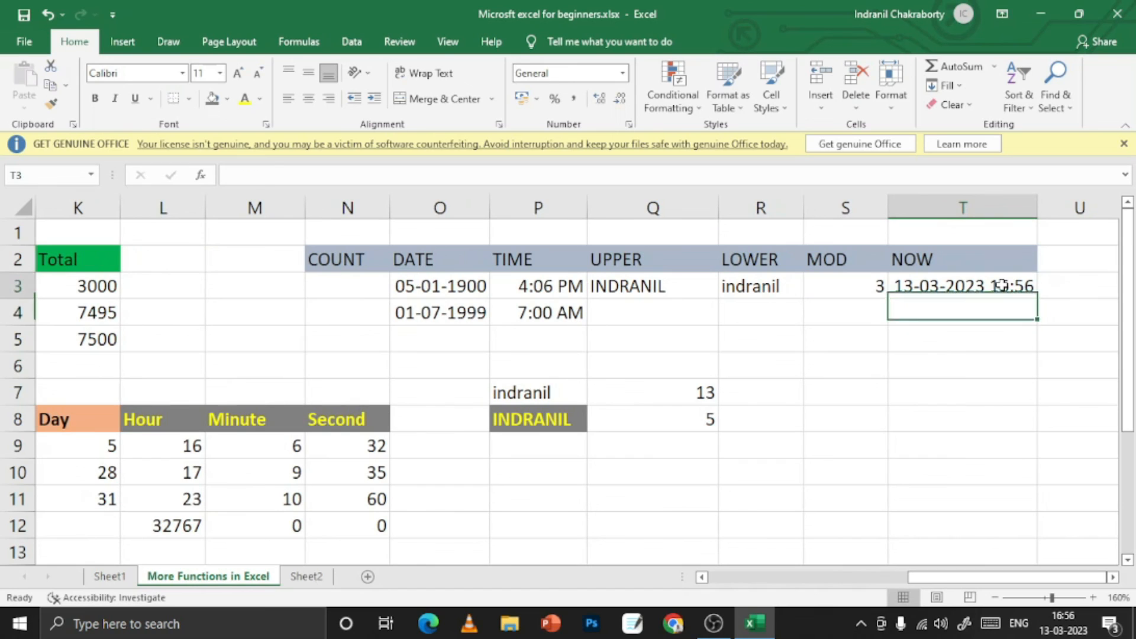
pyautogui.click(1001, 286)
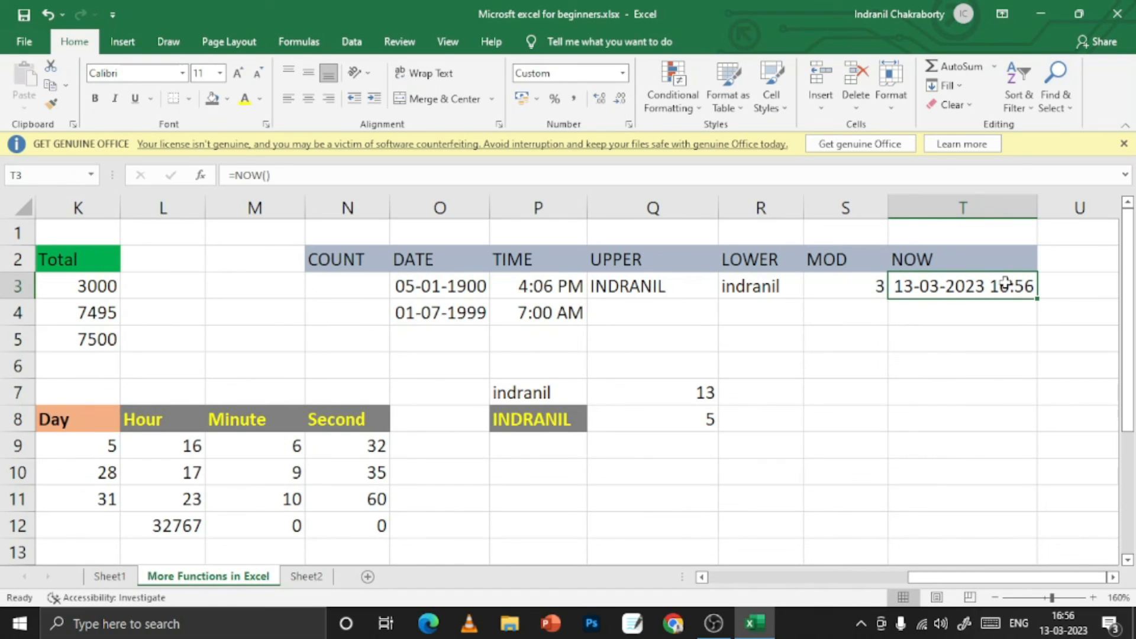
pyautogui.moveTo(1060, 632)
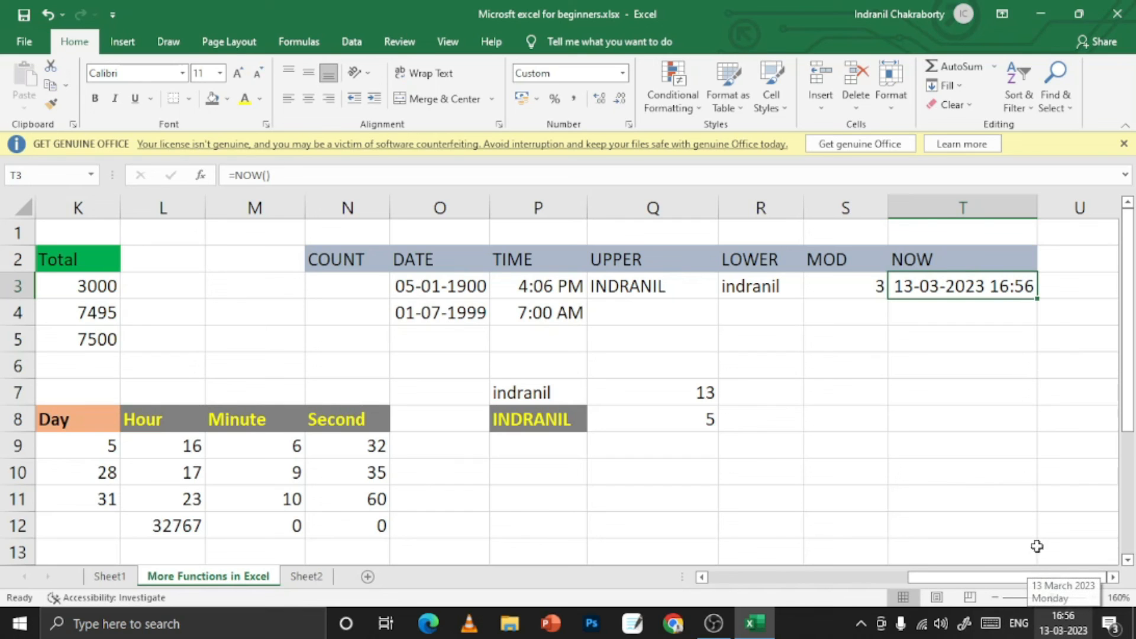